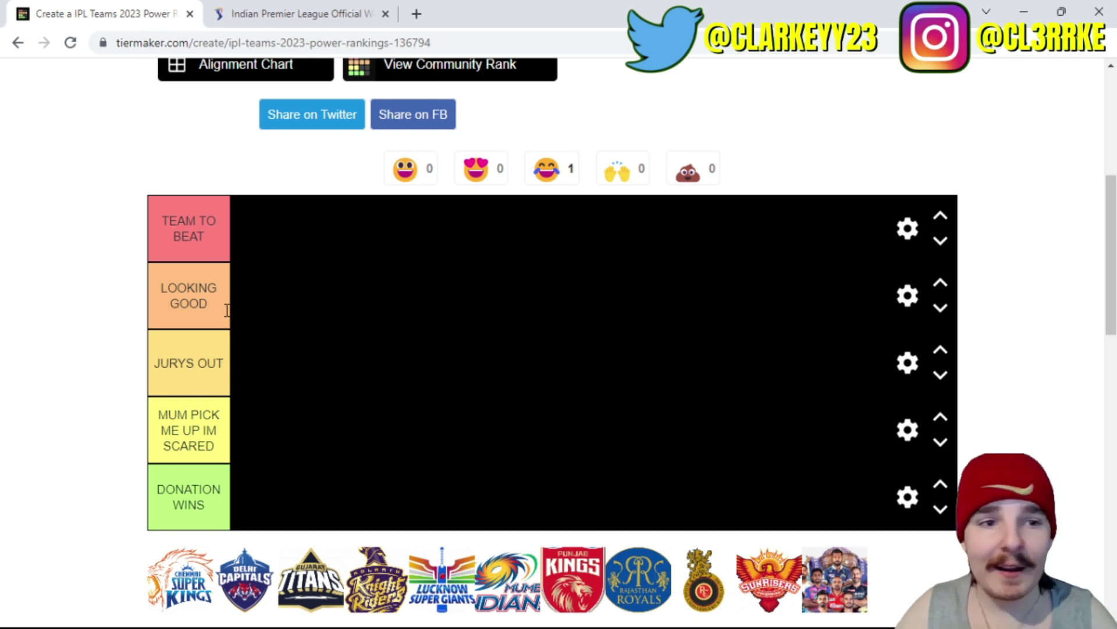
Step: Switch to the Indian Premier League site and review the men's Season 2023 points table
scroll(995, 299, "down", 2)
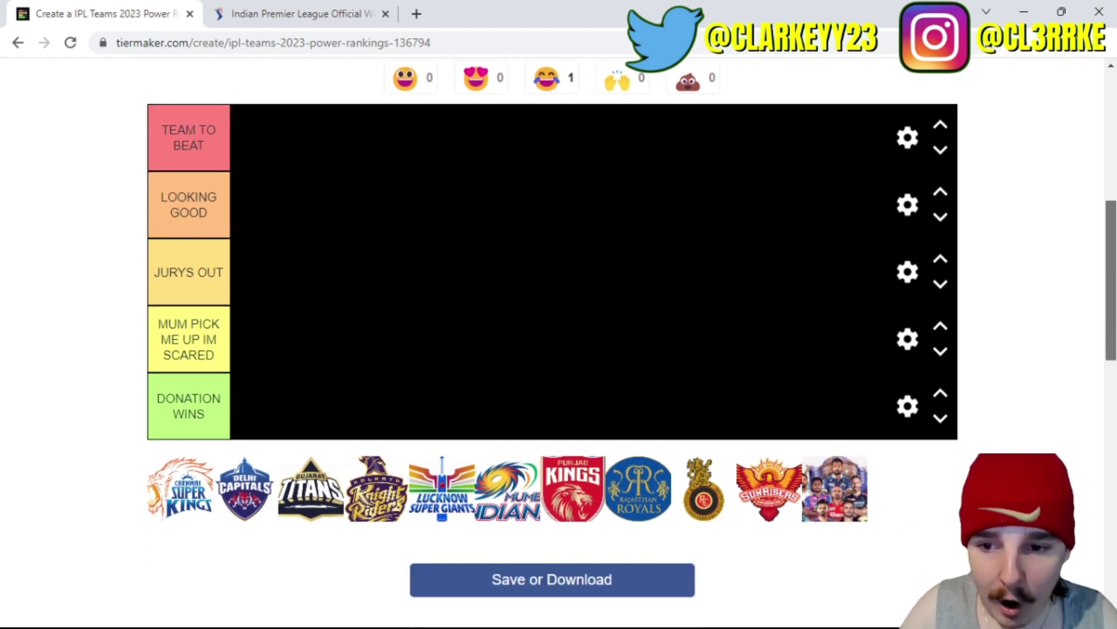
scroll(558, 320, "down", 1)
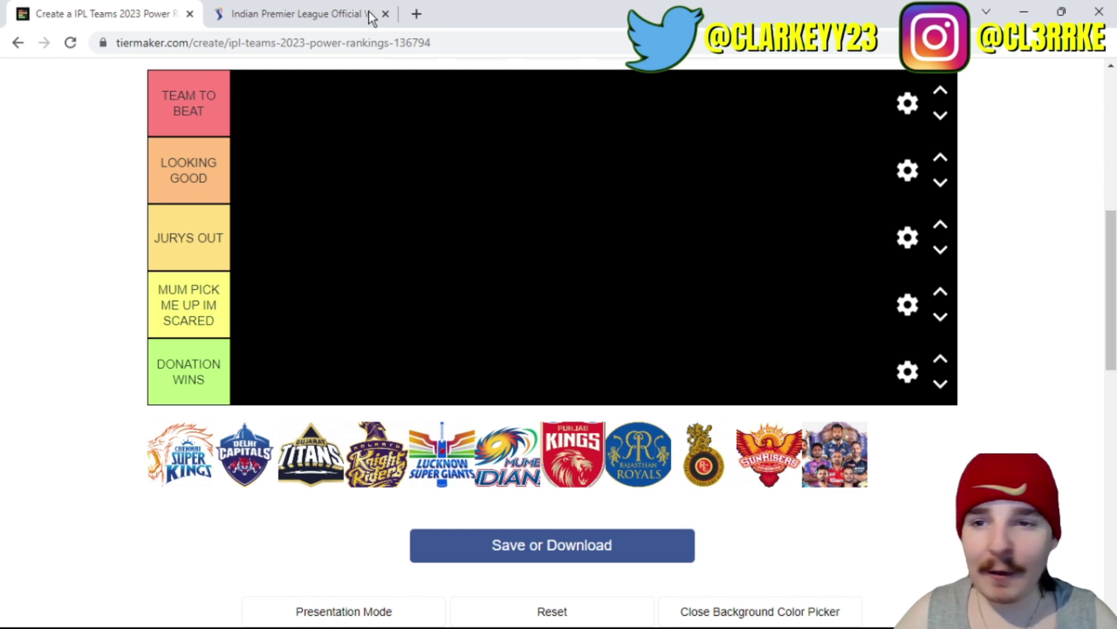
left_click(372, 17)
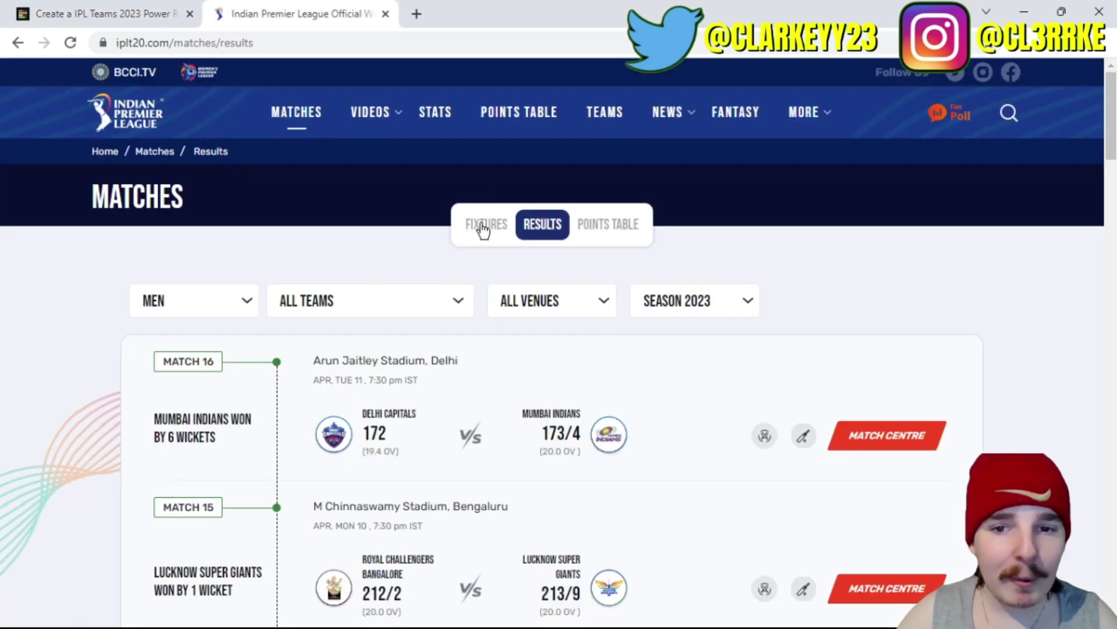
left_click(617, 223)
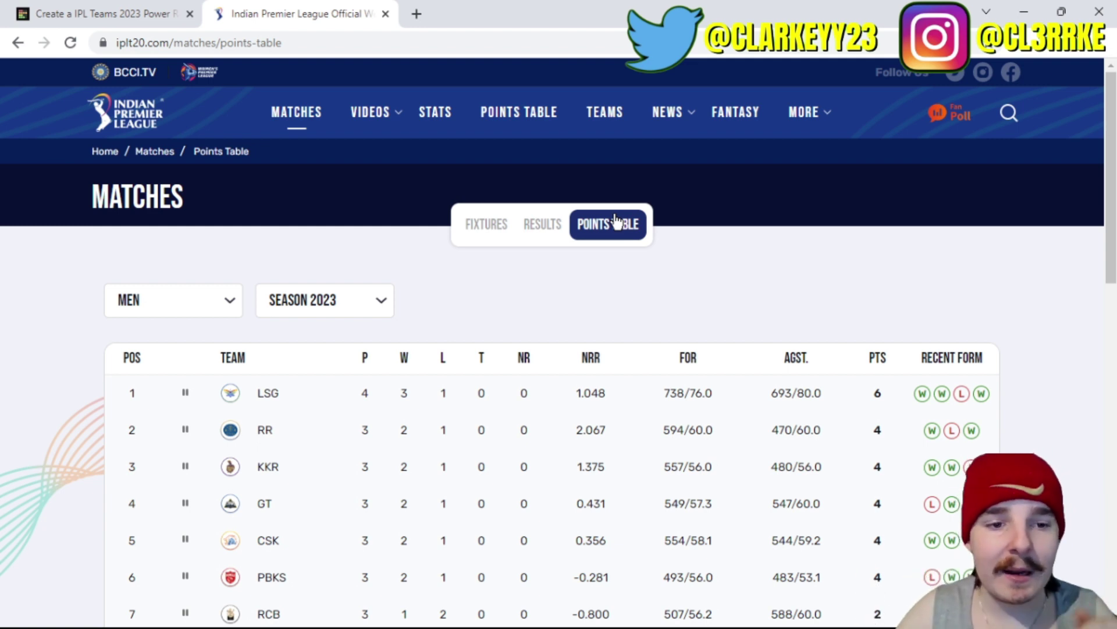
scroll(559, 342, "down", 2)
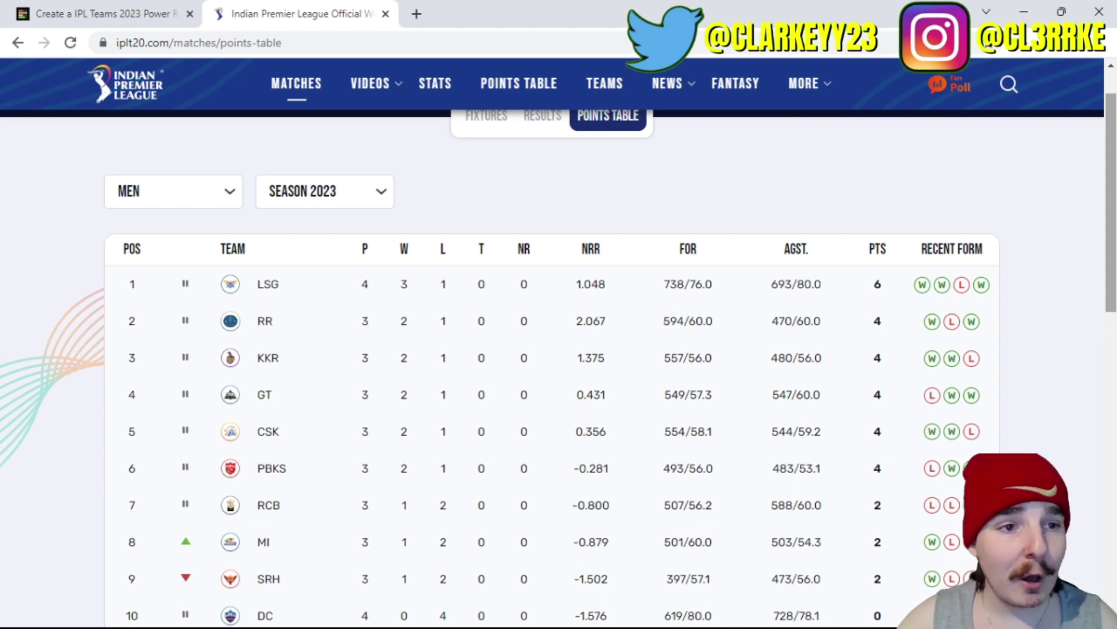
scroll(559, 358, "down", 1)
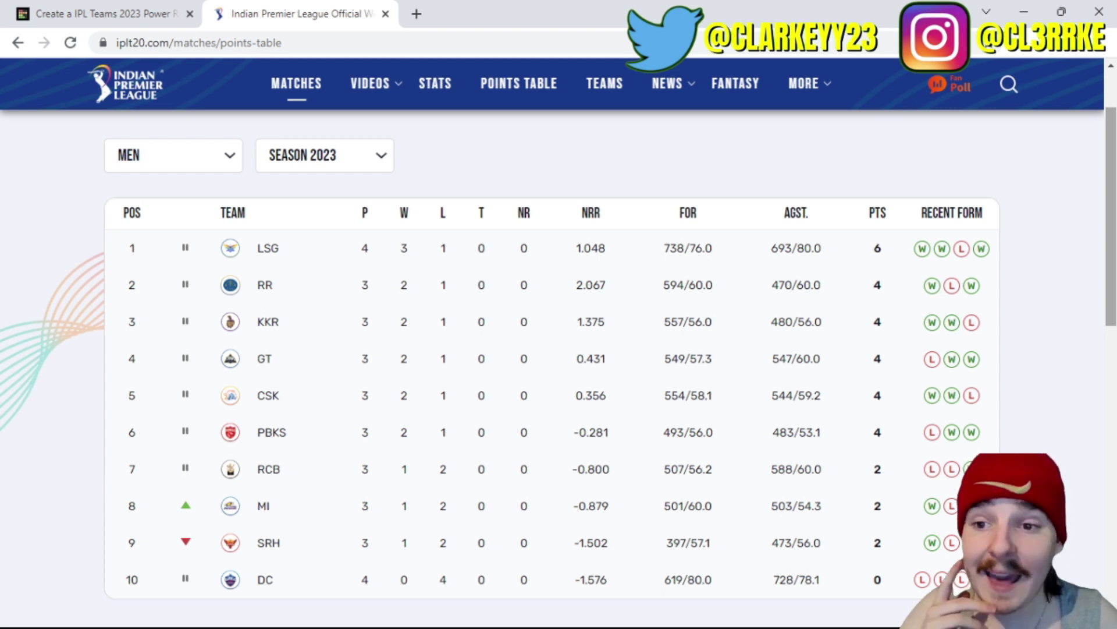
scroll(402, 225, "up", 4)
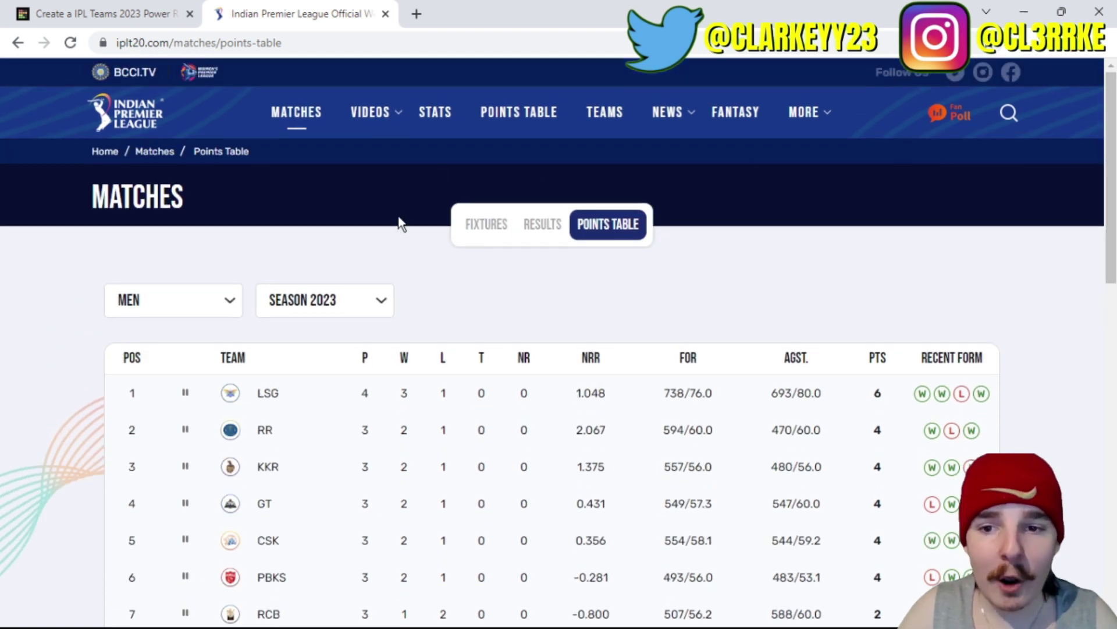
Step: Open the Season 2023 match results and look through them back to Match 1
left_click(504, 231)
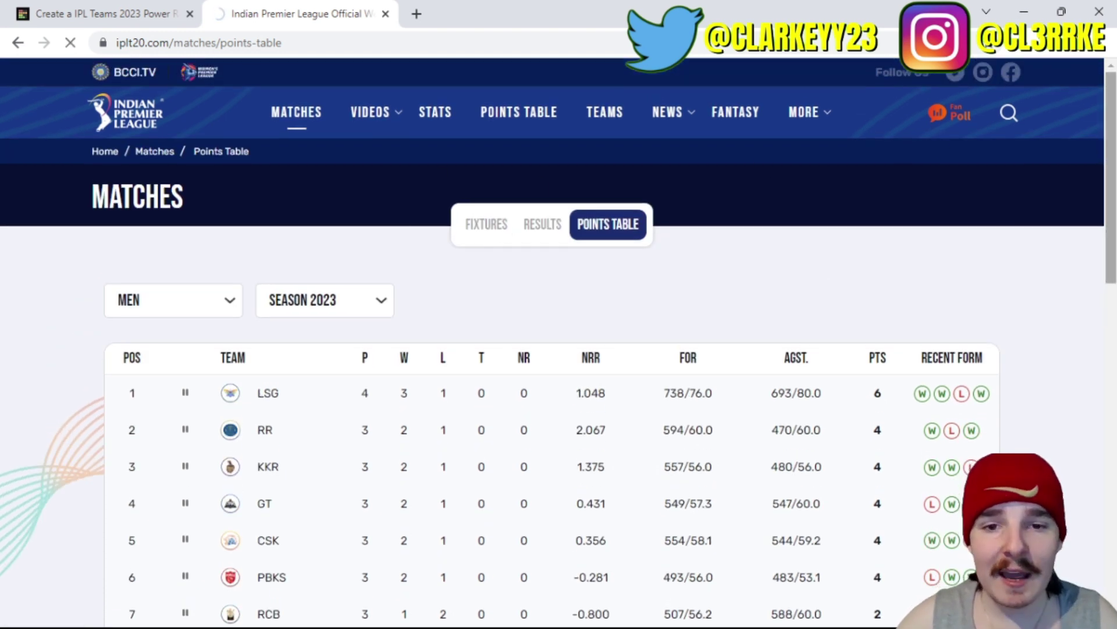
left_click(534, 235)
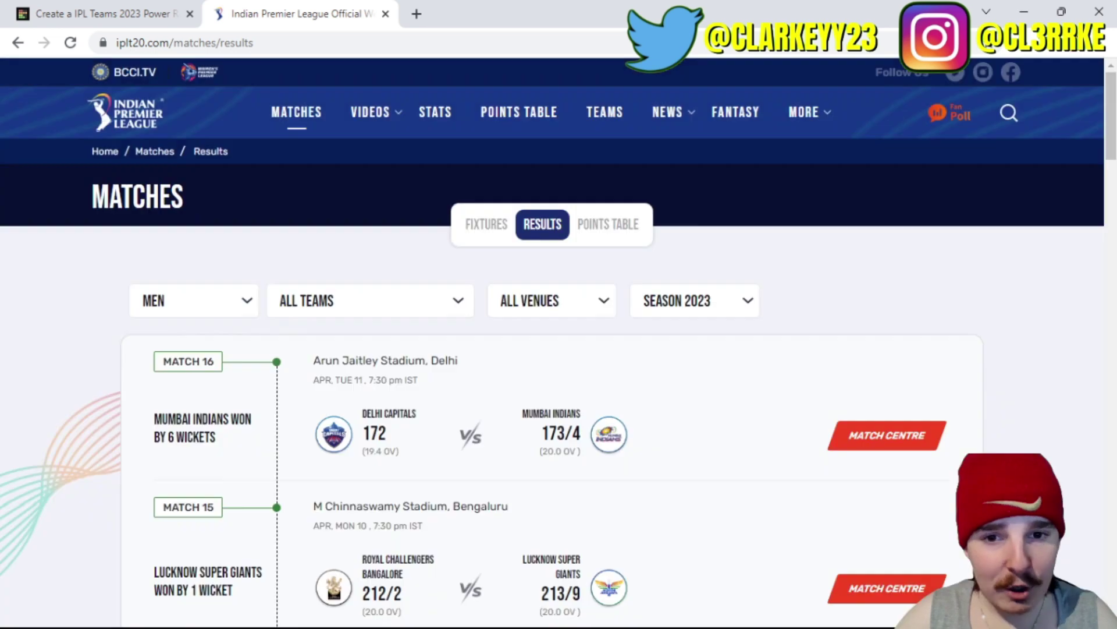
scroll(1111, 166, "down", 8)
scroll(1112, 166, "down", 20)
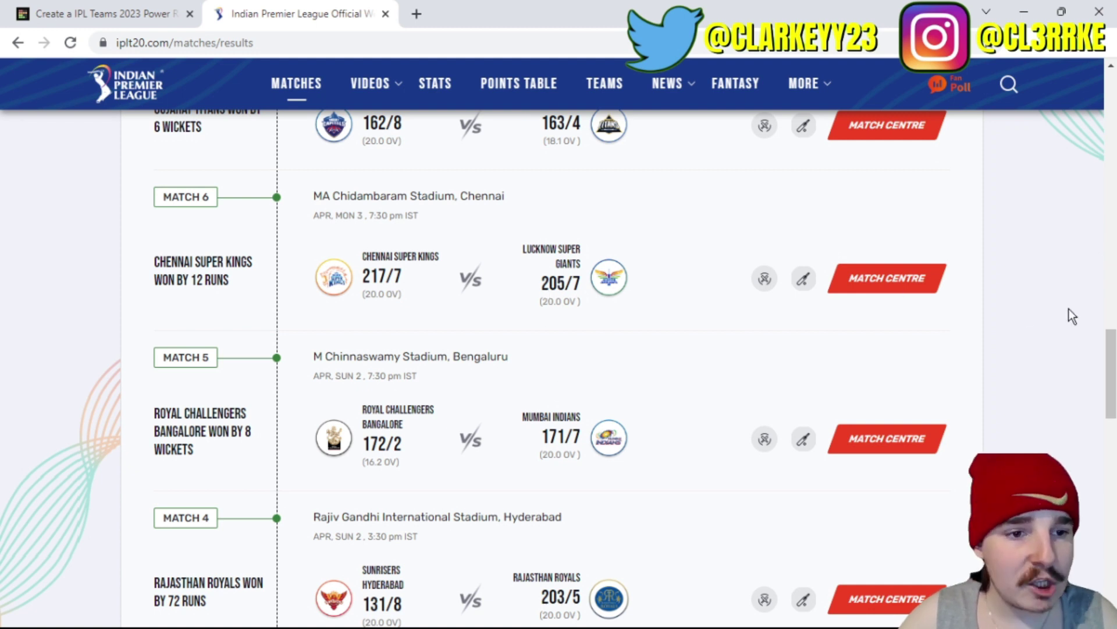
scroll(1111, 373, "down", 14)
scroll(1110, 373, "up", 5)
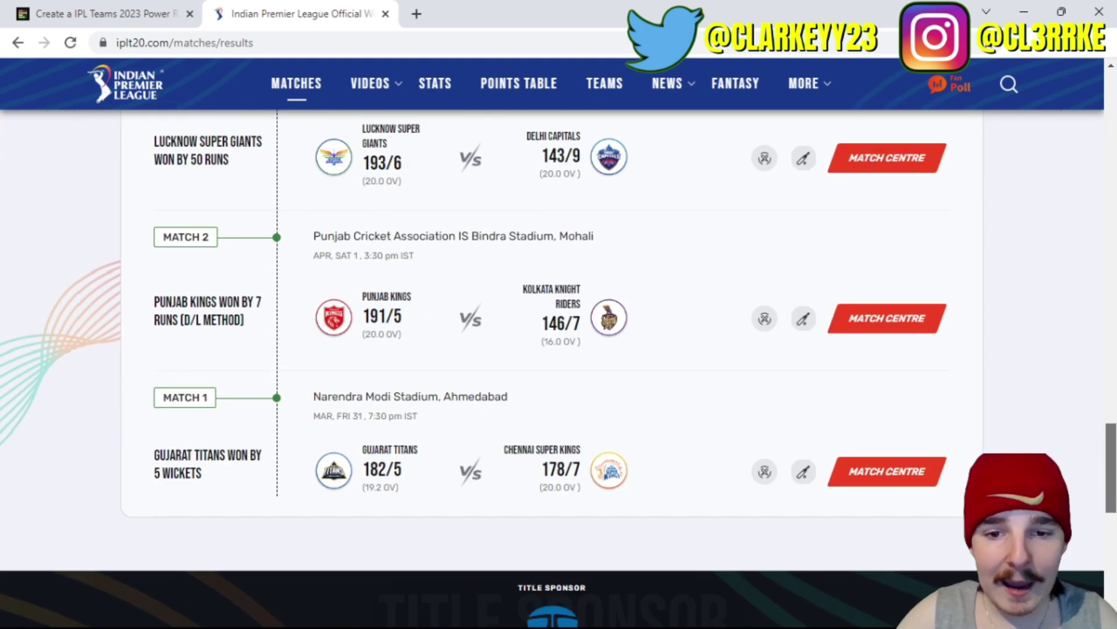
Step: Return to the TierMaker tier list and place the Chennai Super Kings logo in the LOOKING GOOD tier
left_click(105, 14)
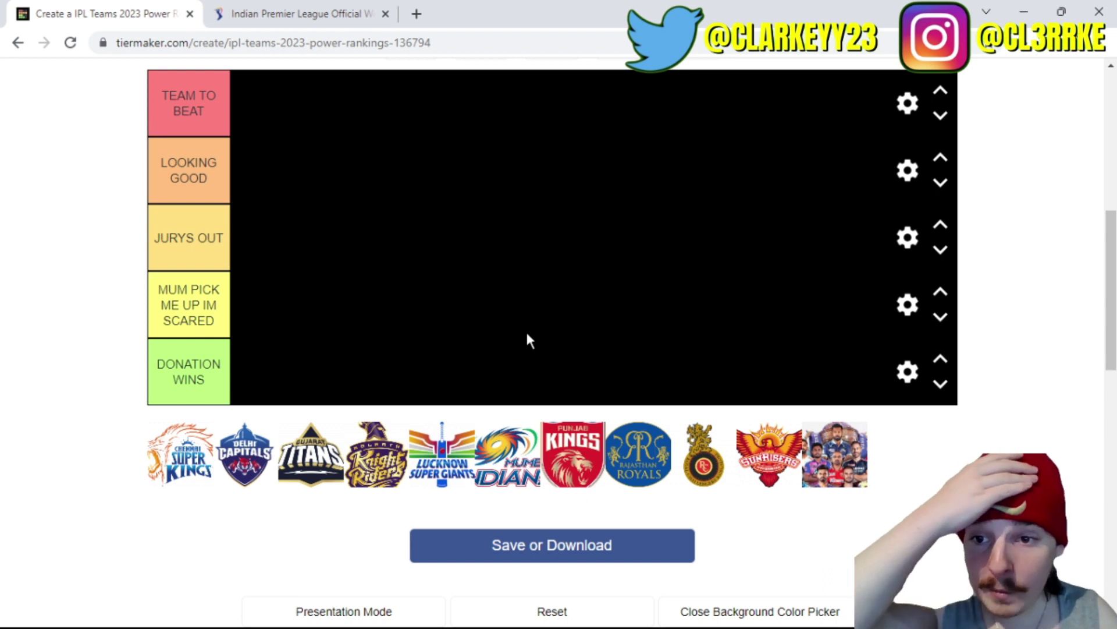
left_click_drag(186, 463, 312, 261)
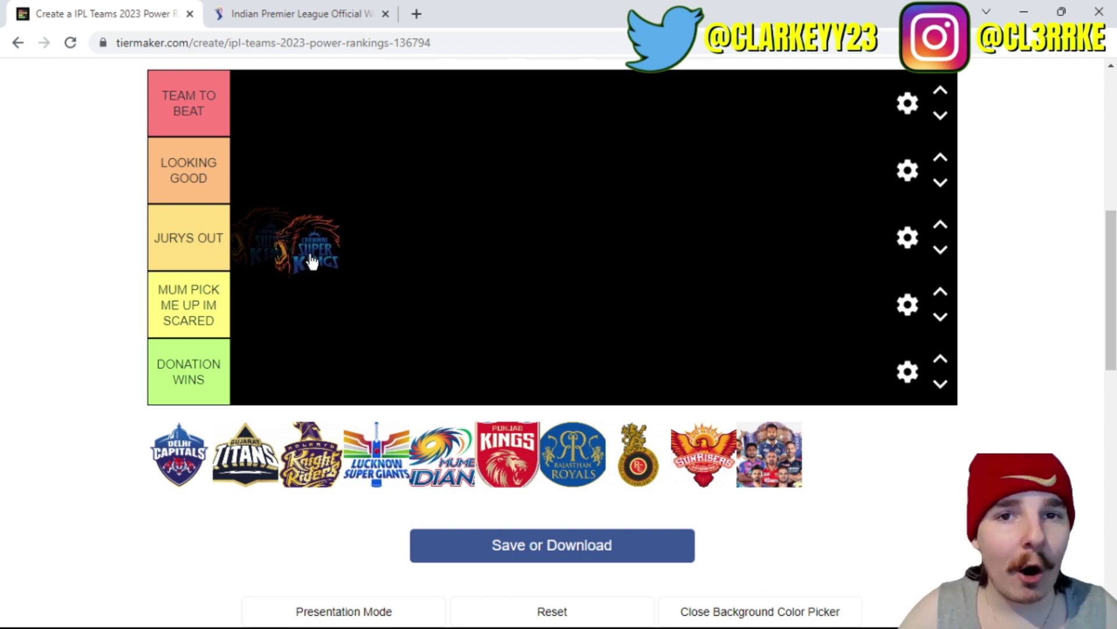
left_click_drag(313, 261, 267, 188)
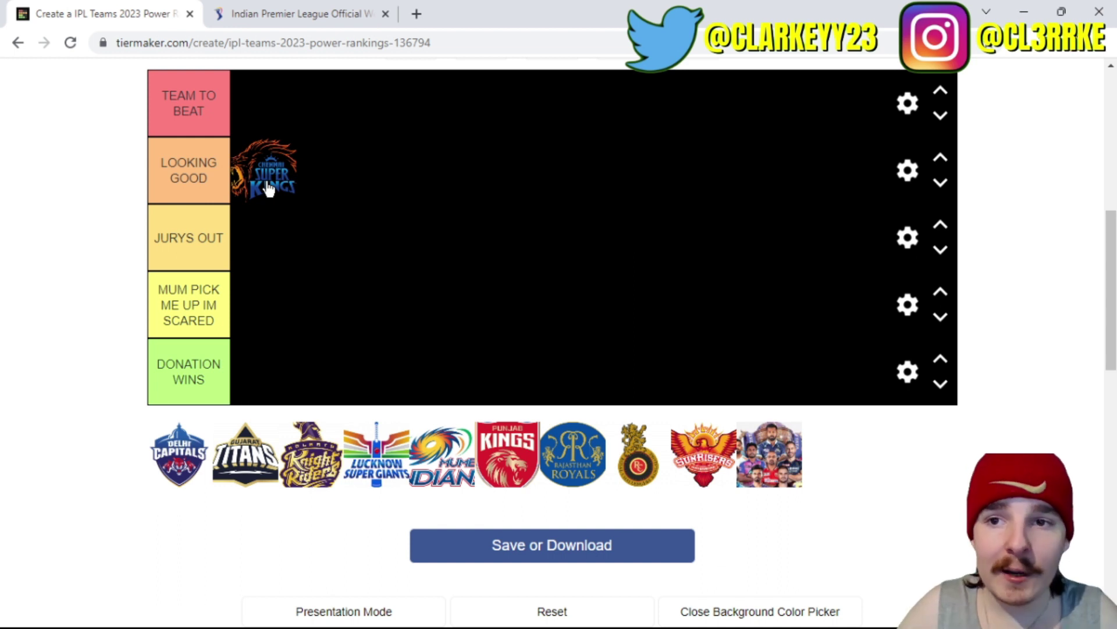
Step: Switch to the Indian Premier League site and examine the 2023 Aramco Orange Cap batting statistics
left_click(274, 14)
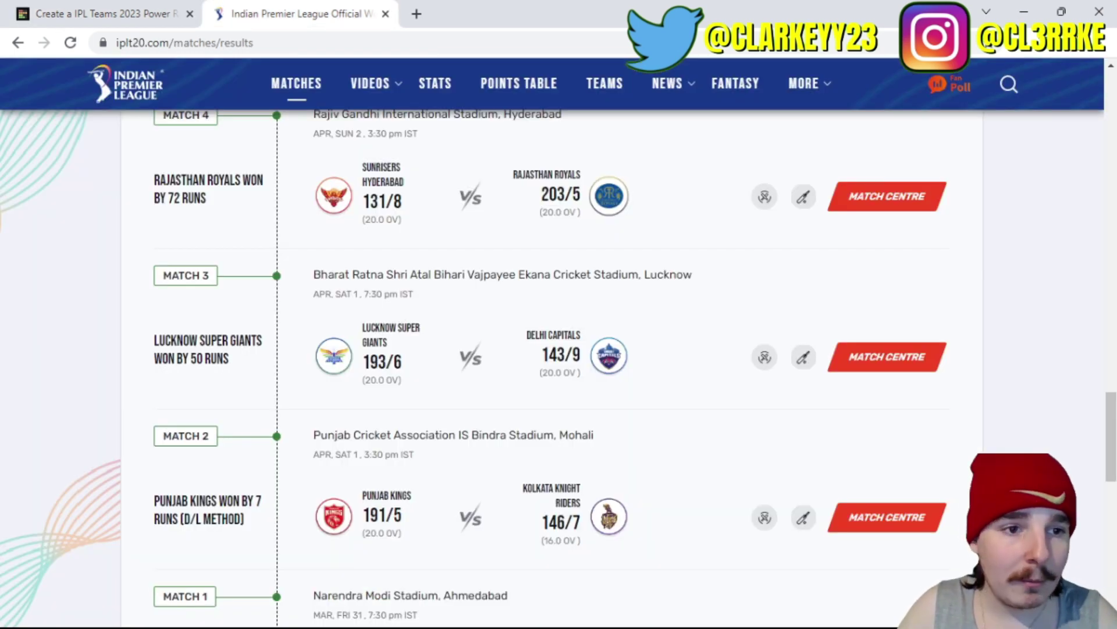
scroll(1080, 159, "up", 20)
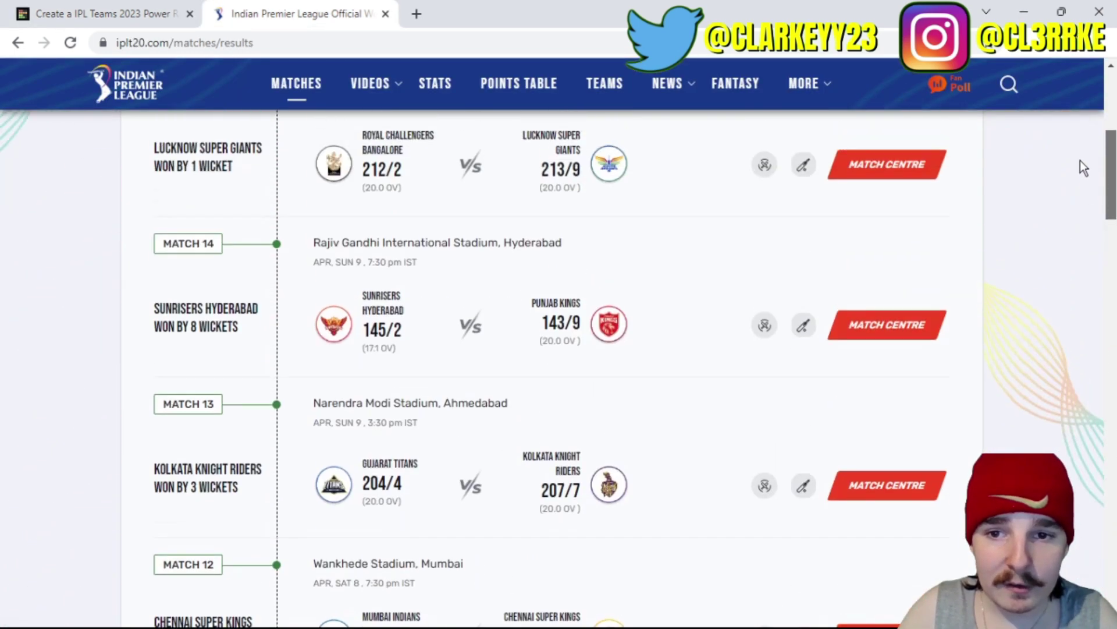
scroll(1080, 160, "up", 10)
left_click(415, 113)
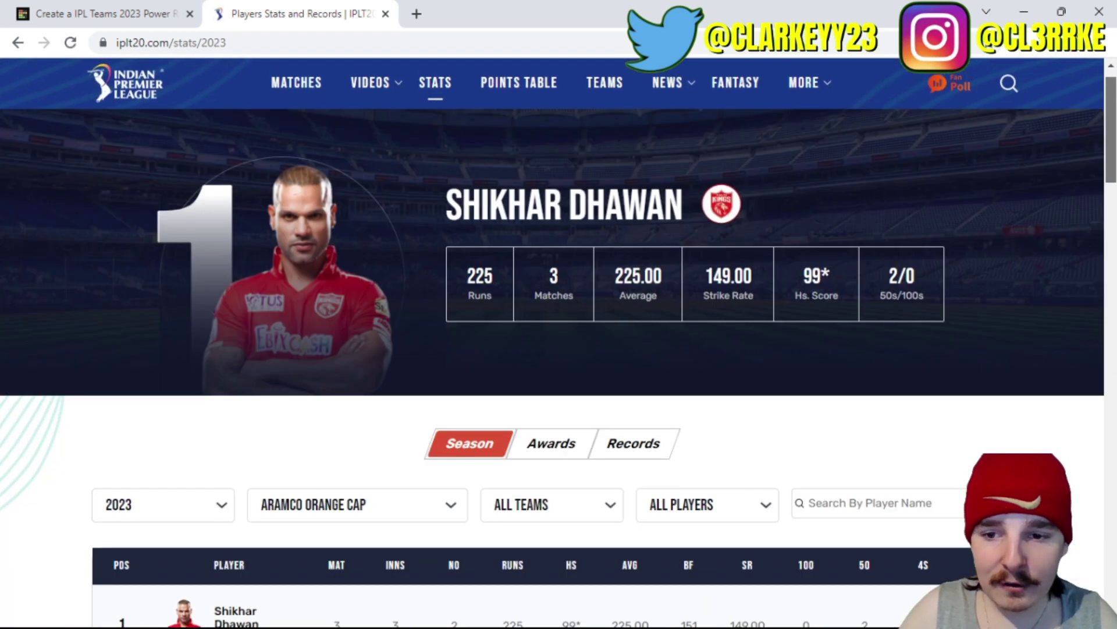
scroll(913, 199, "down", 8)
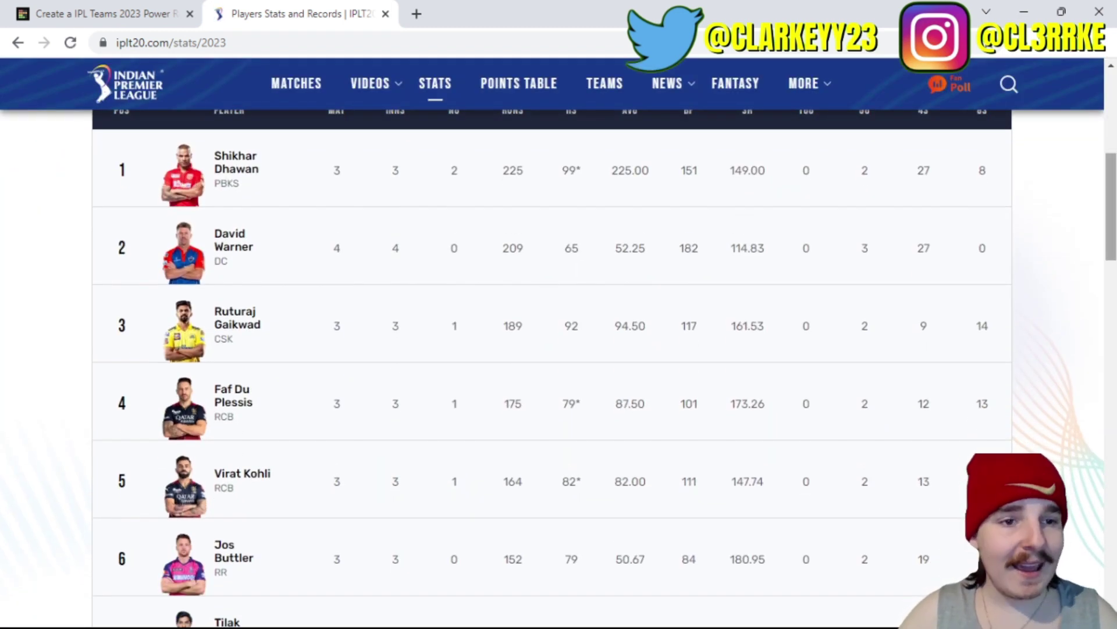
scroll(552, 368, "down", 15)
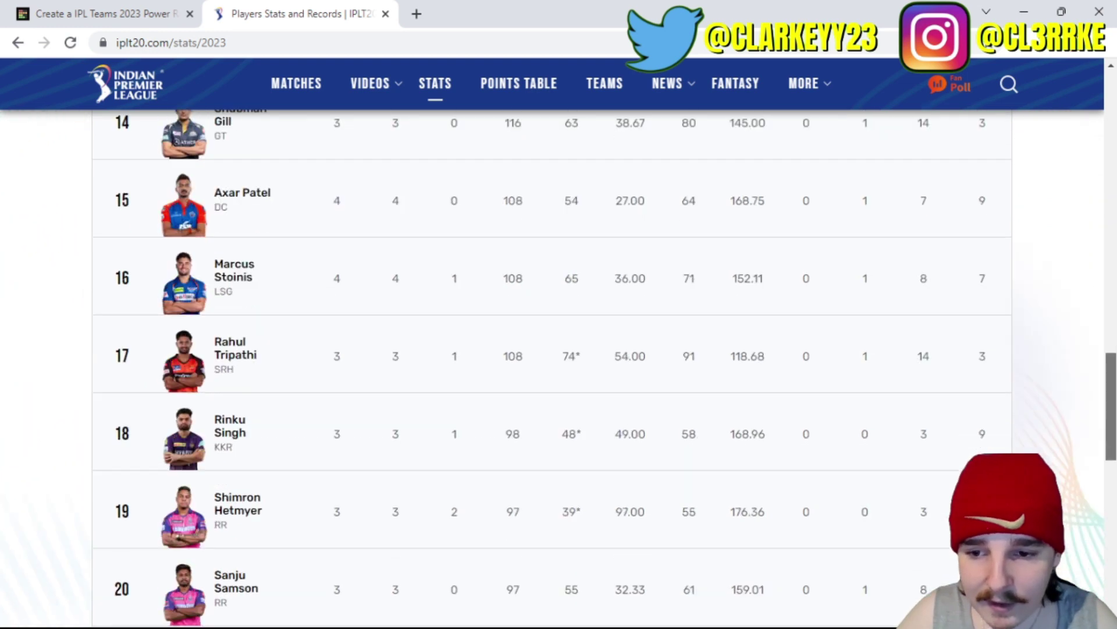
scroll(1084, 139, "down", 5)
scroll(1084, 140, "up", 20)
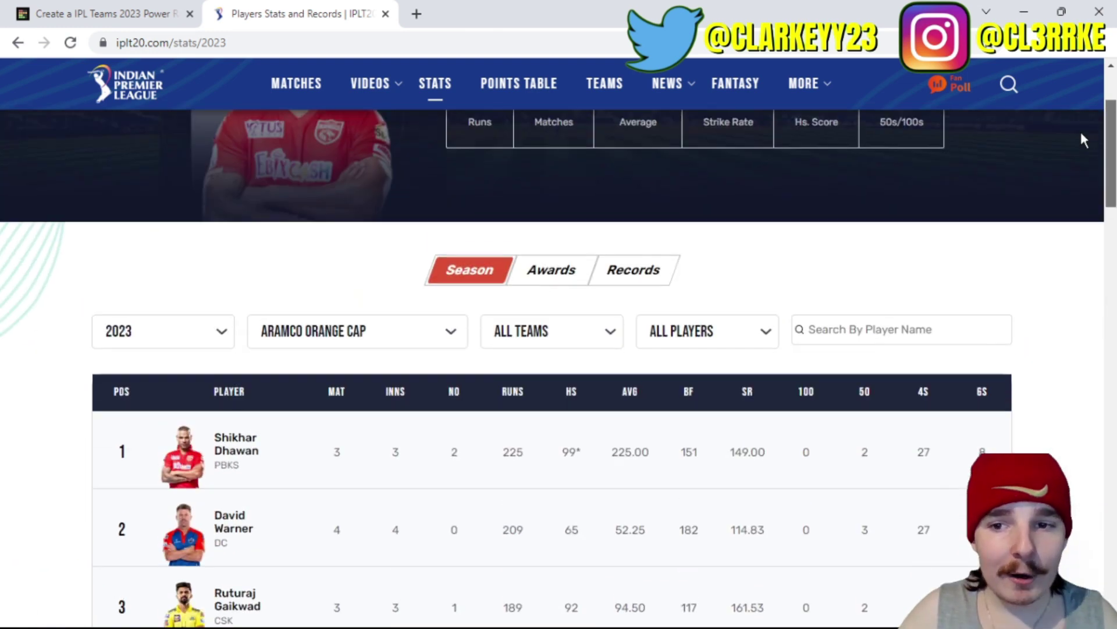
Step: Change the player statistics to the bowlers' Aramco Purple Cap ranking
left_click(352, 336)
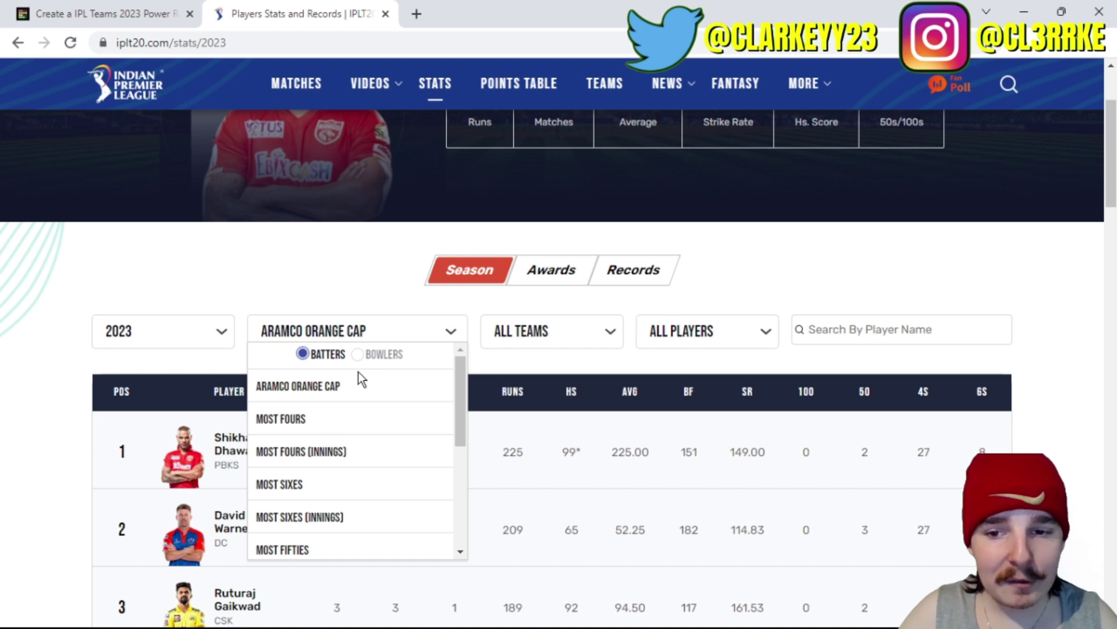
left_click(358, 354)
left_click(773, 283)
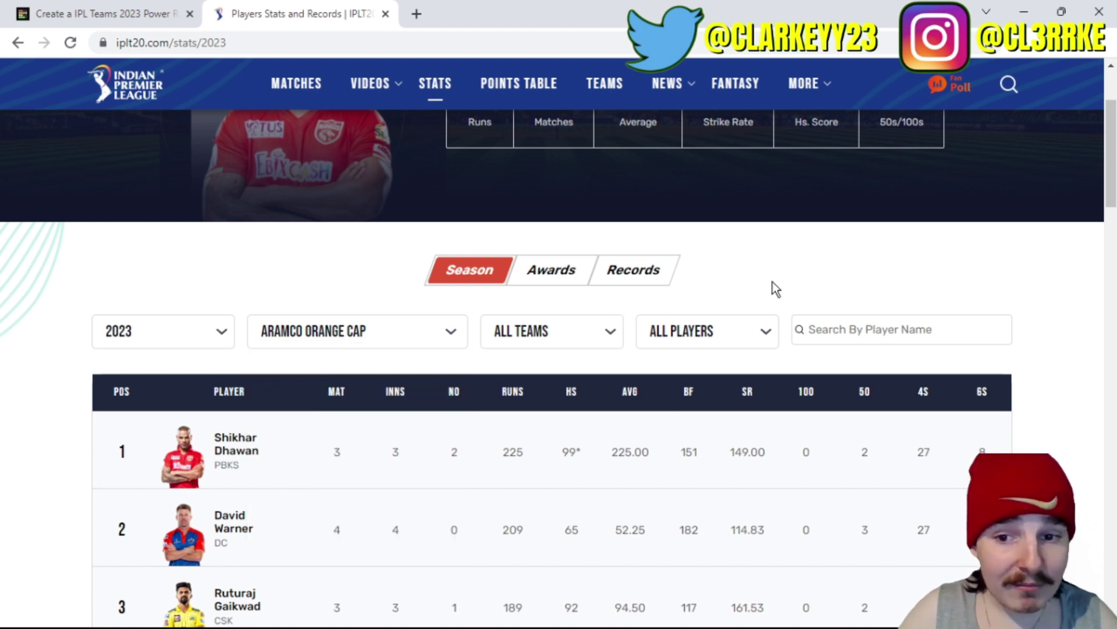
left_click(407, 341)
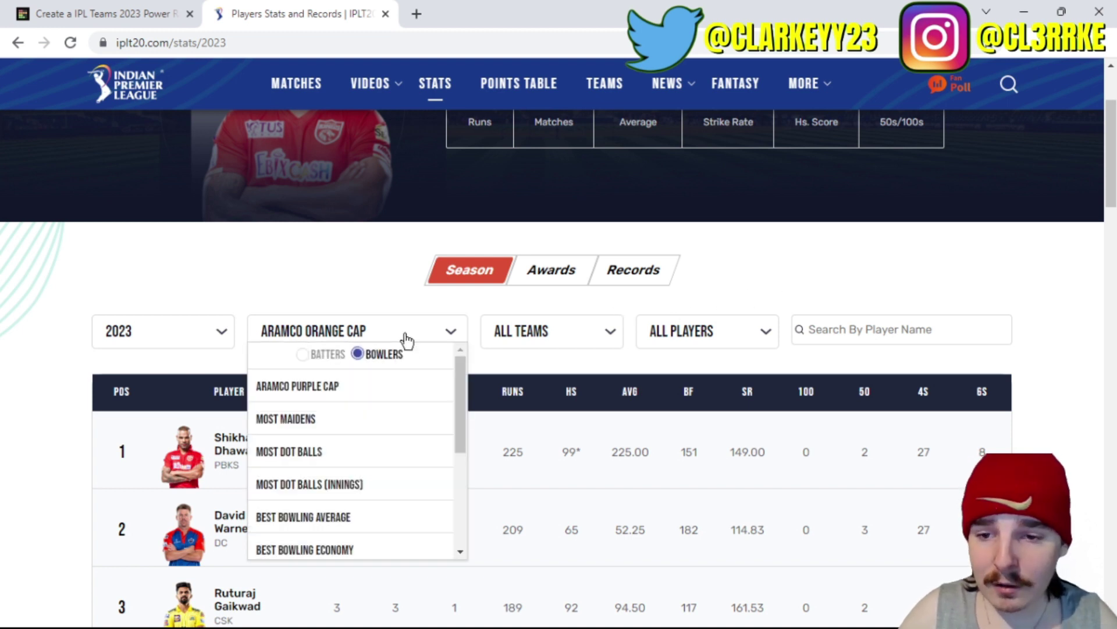
left_click(337, 401)
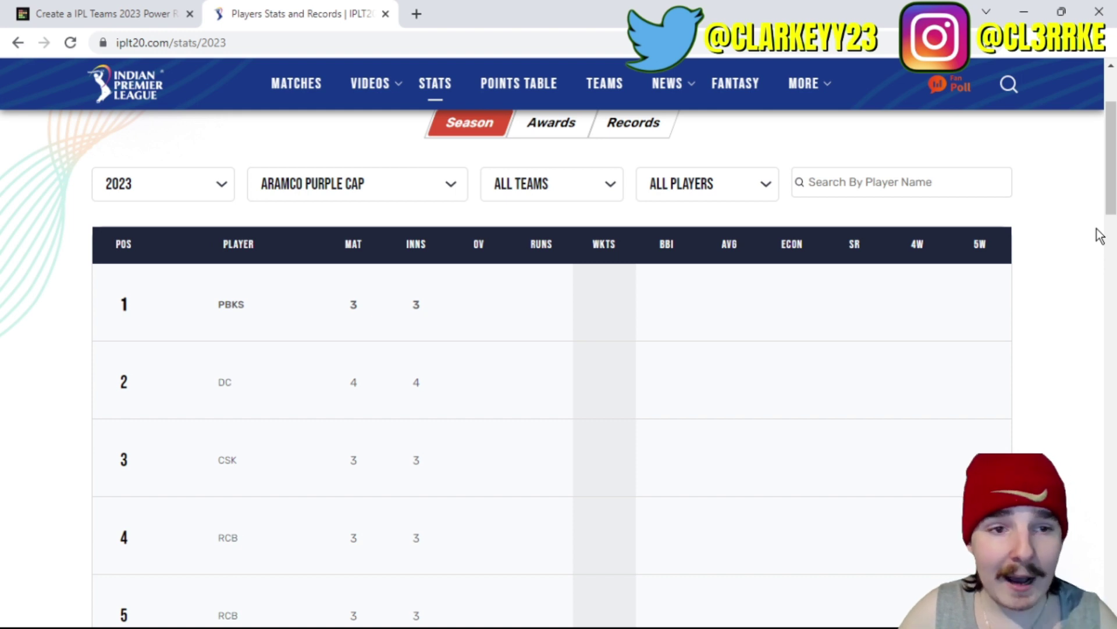
Step: Look through the Purple Cap ranking for the 2023 season's wicket-takers down to about position 20
scroll(1100, 236, "up", 3)
scroll(1100, 235, "up", 3)
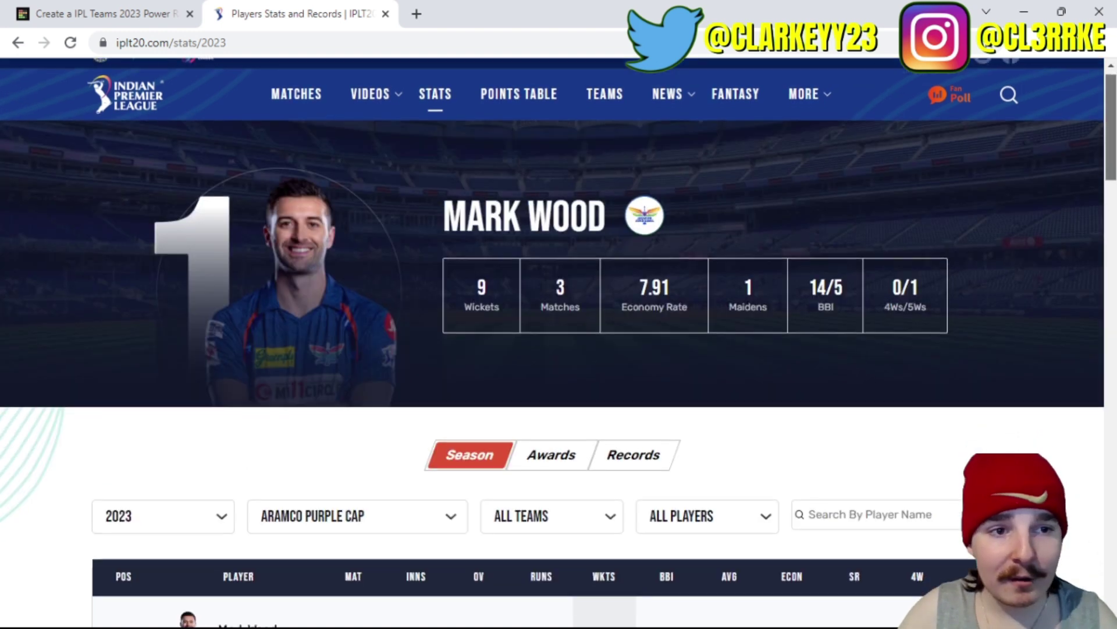
scroll(559, 367, "down", 15)
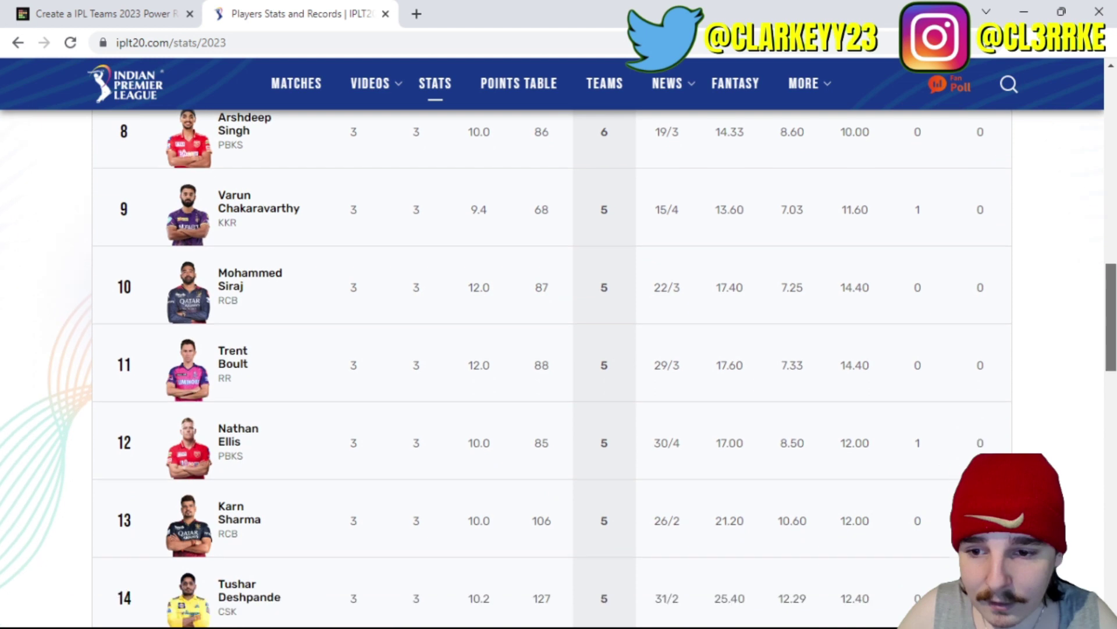
scroll(559, 367, "down", 4)
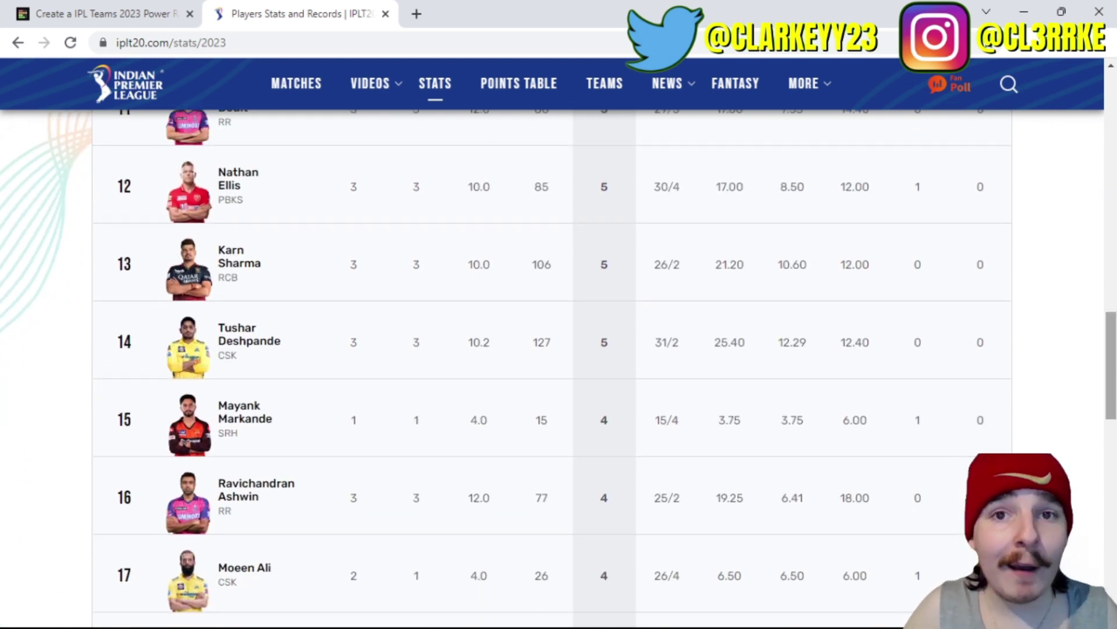
scroll(558, 367, "down", 8)
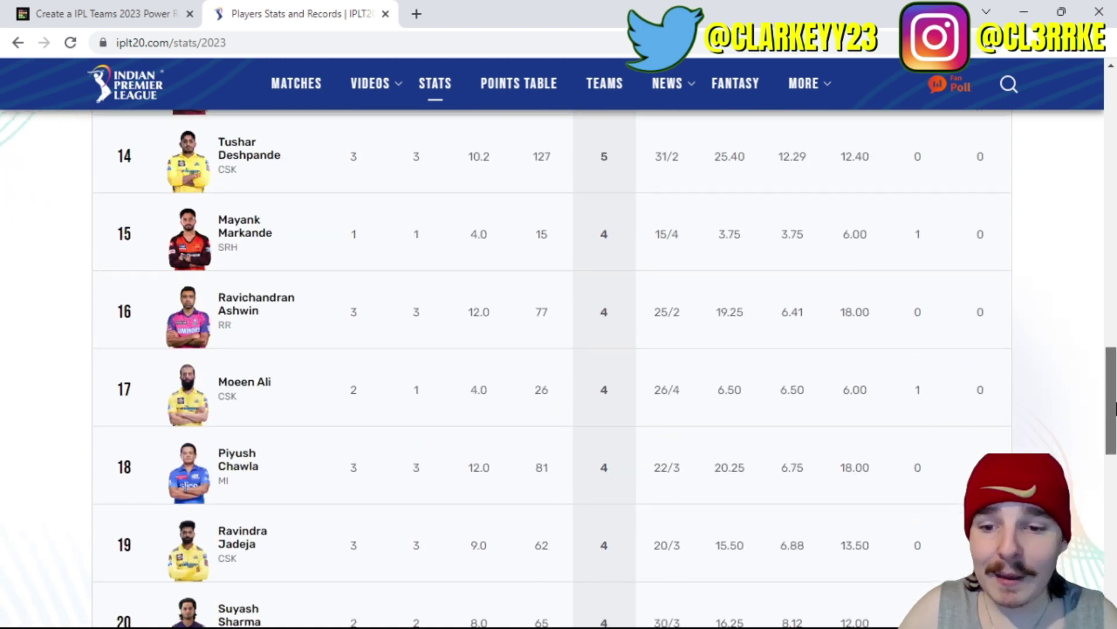
scroll(559, 367, "up", 3)
scroll(558, 366, "up", 20)
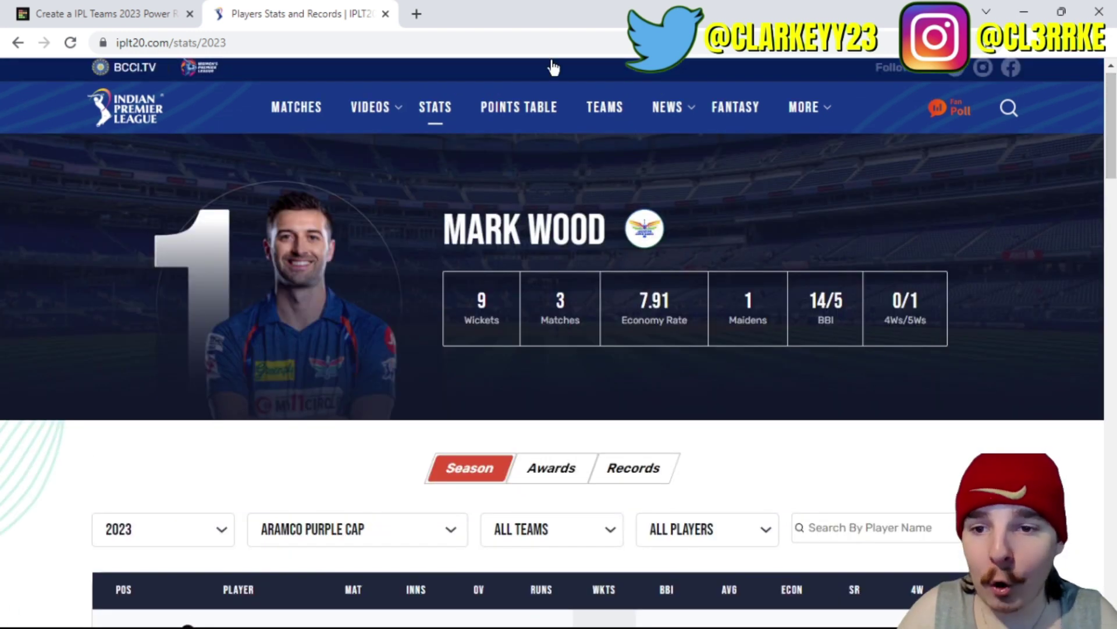
Step: Glance back at the tier list, then re-examine the leading bowlers in the 2023 Purple Cap table
key("ctrl+shift+Tab")
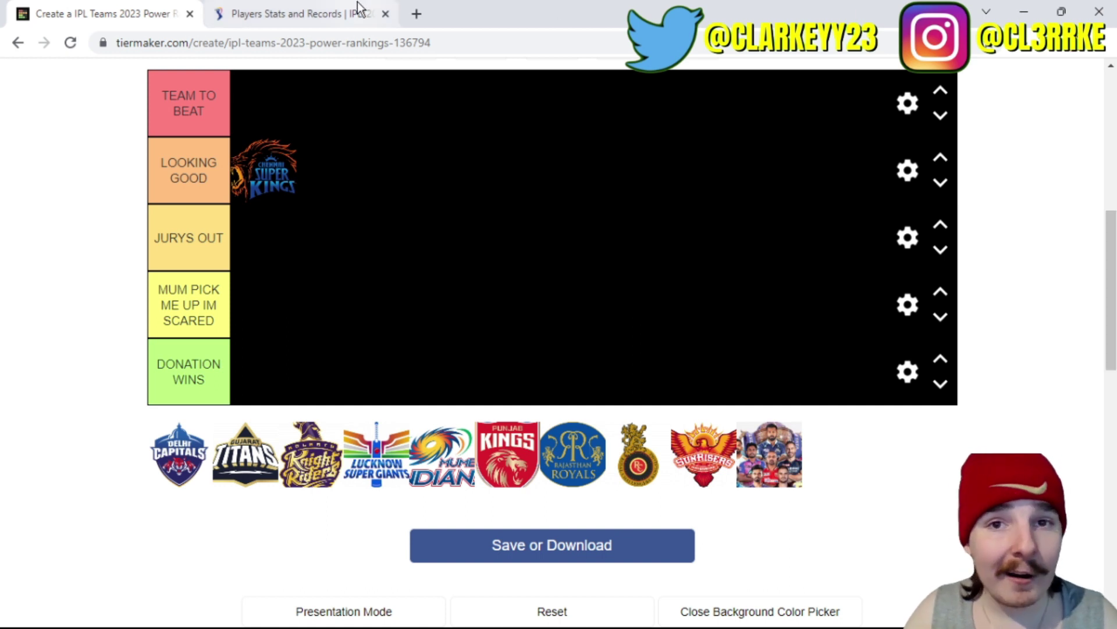
mouse_move(357, 1)
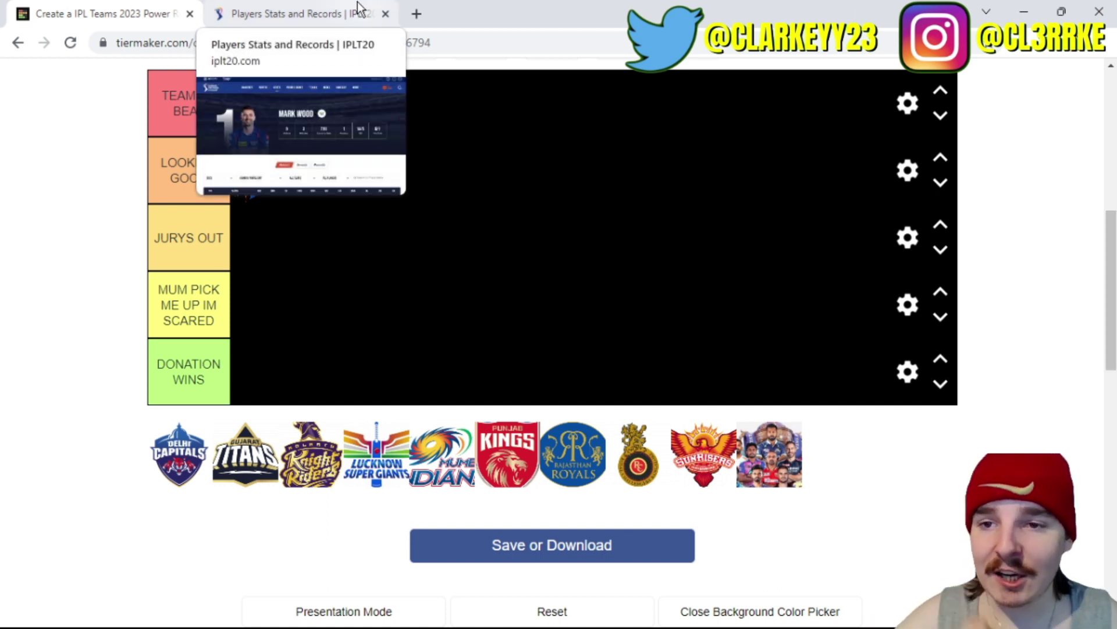
left_click(357, 2)
scroll(815, 256, "down", 8)
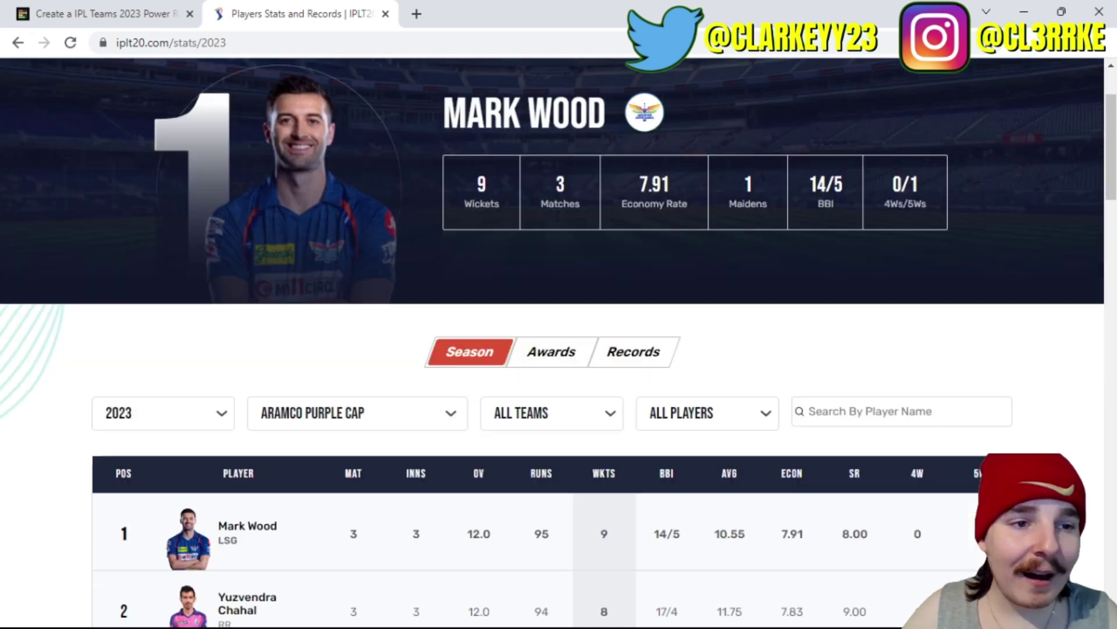
scroll(818, 192, "up", 5)
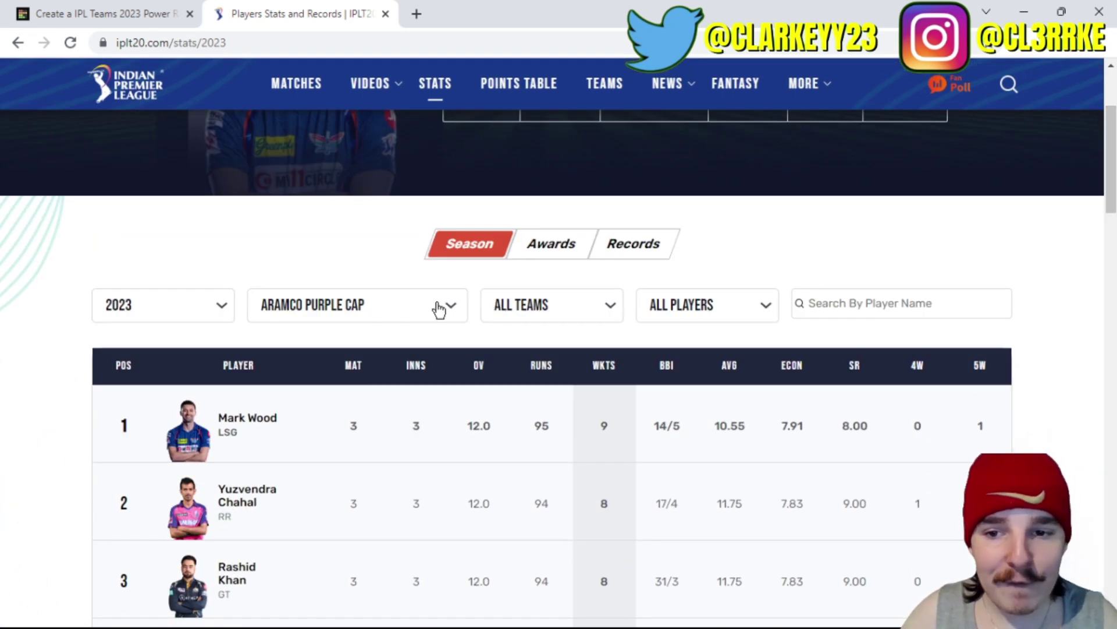
scroll(389, 312, "down", 4)
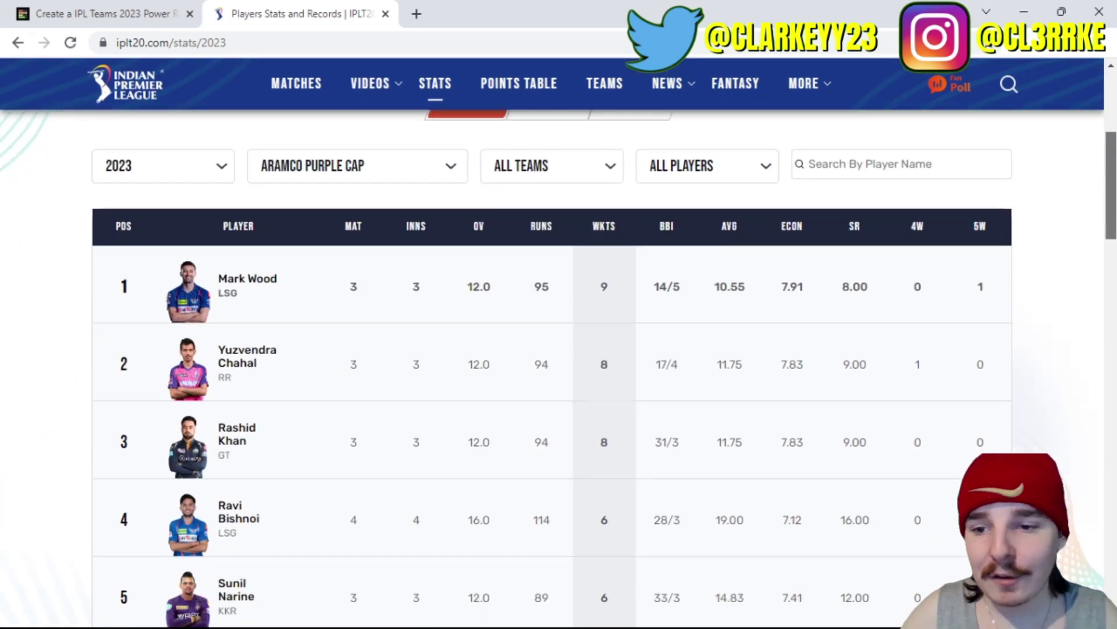
scroll(551, 368, "down", 3)
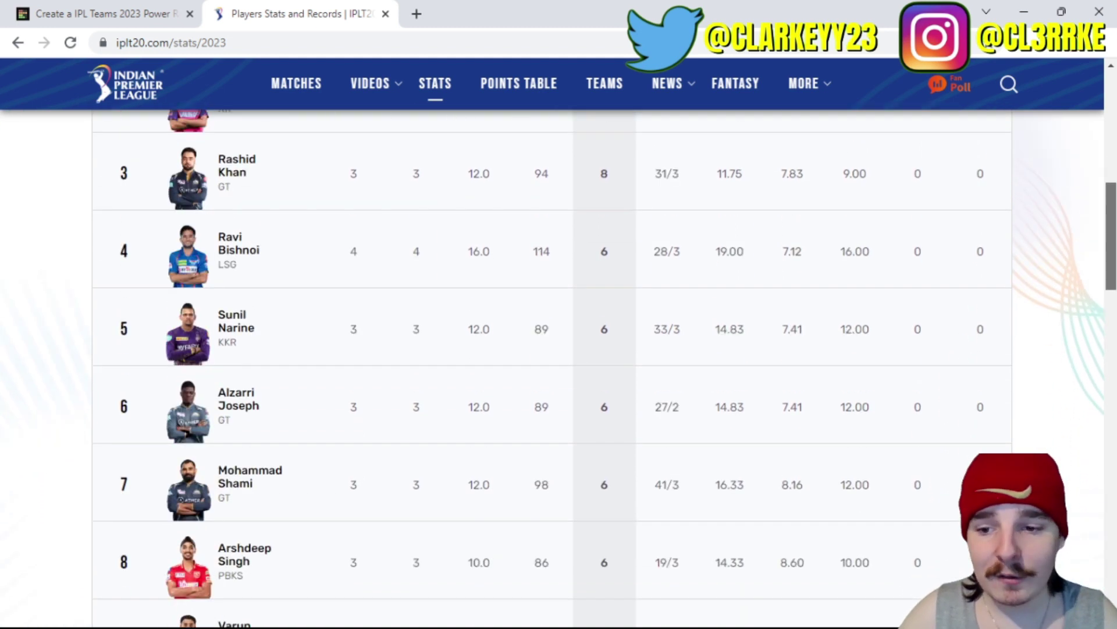
Step: Recheck the Purple Cap ranking of 2023 wicket-takers, then place Delhi Capitals in the tier list's DONATION WINS tier
scroll(551, 368, "down", 10)
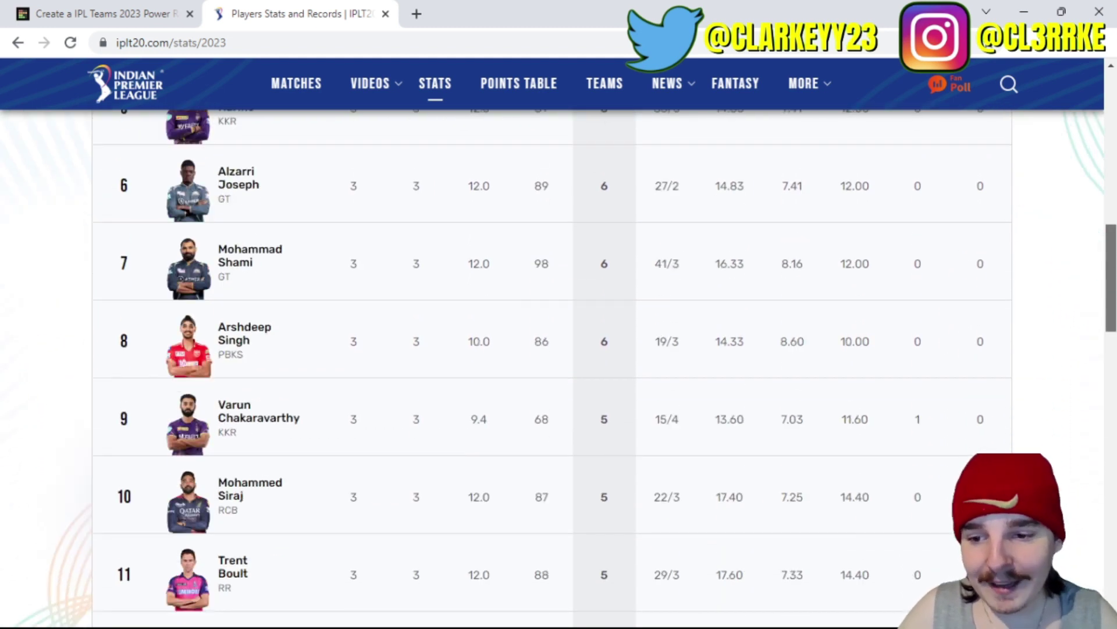
scroll(551, 368, "down", 3)
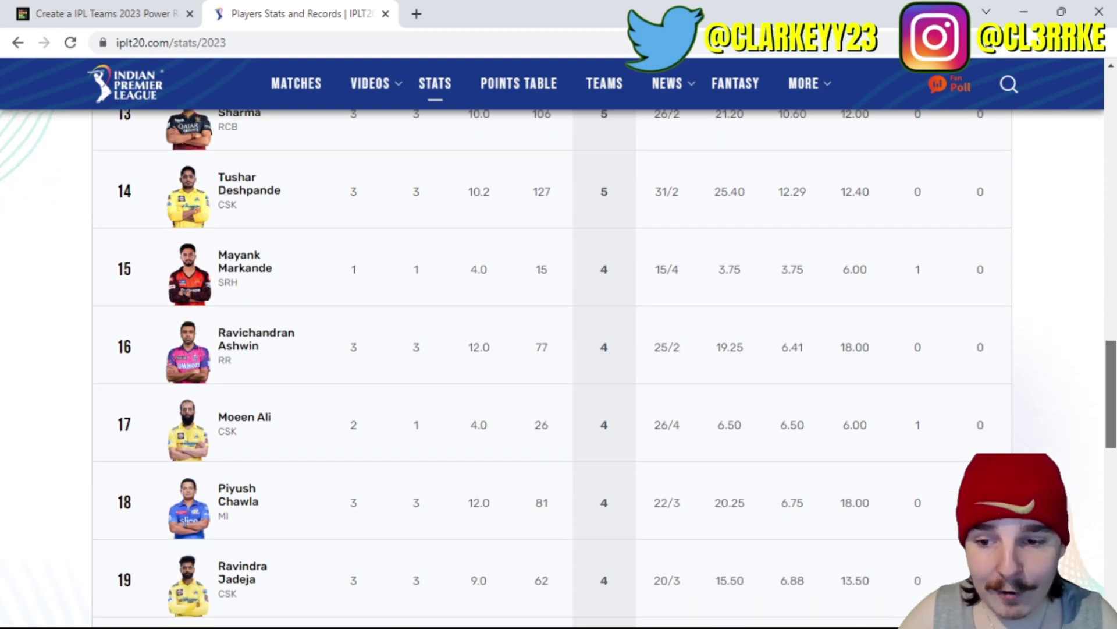
scroll(1099, 297, "up", 13)
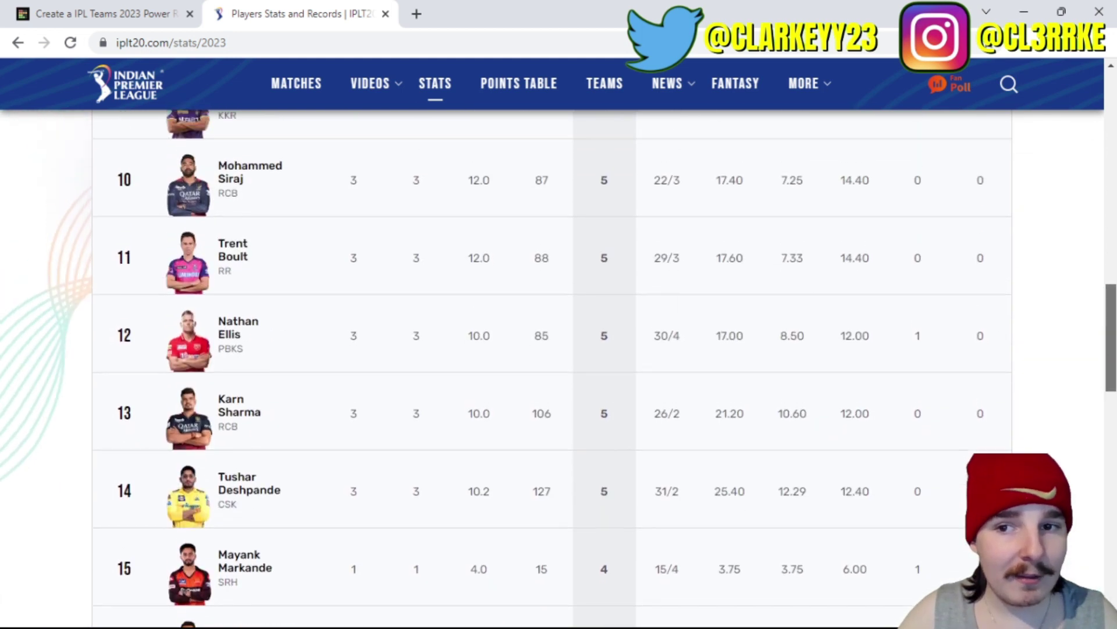
scroll(1089, 276, "up", 10)
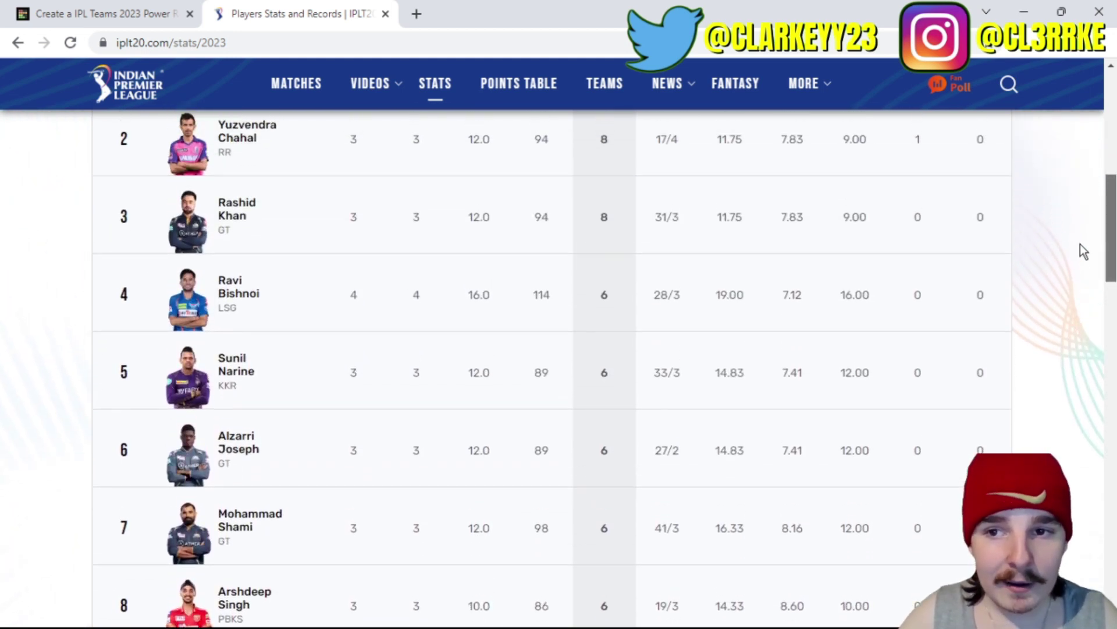
scroll(1081, 151, "up", 1)
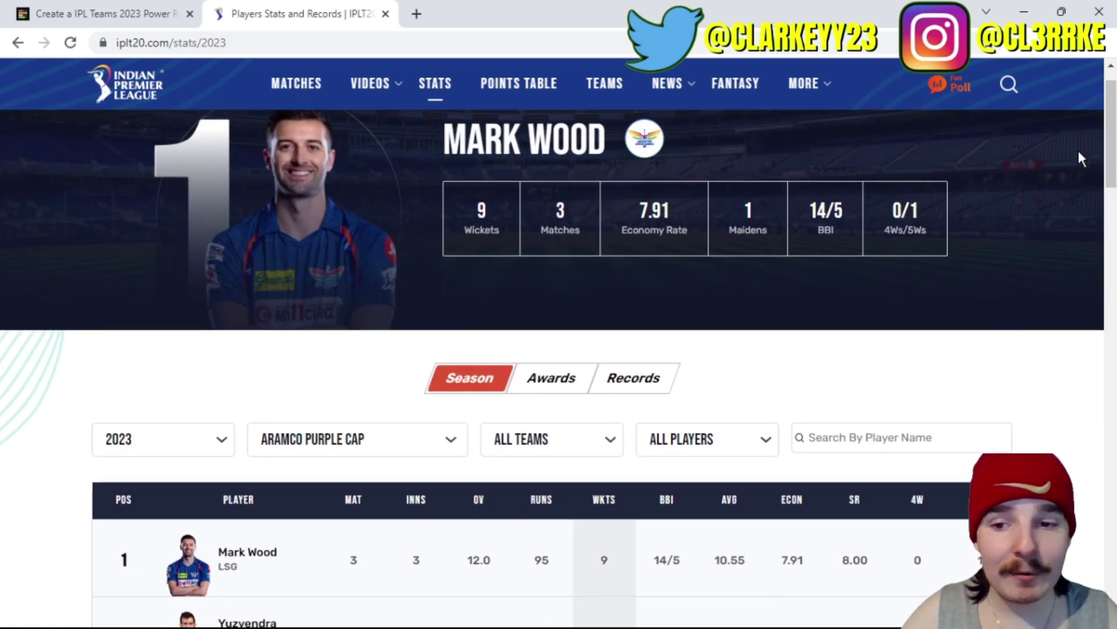
left_click(111, 12)
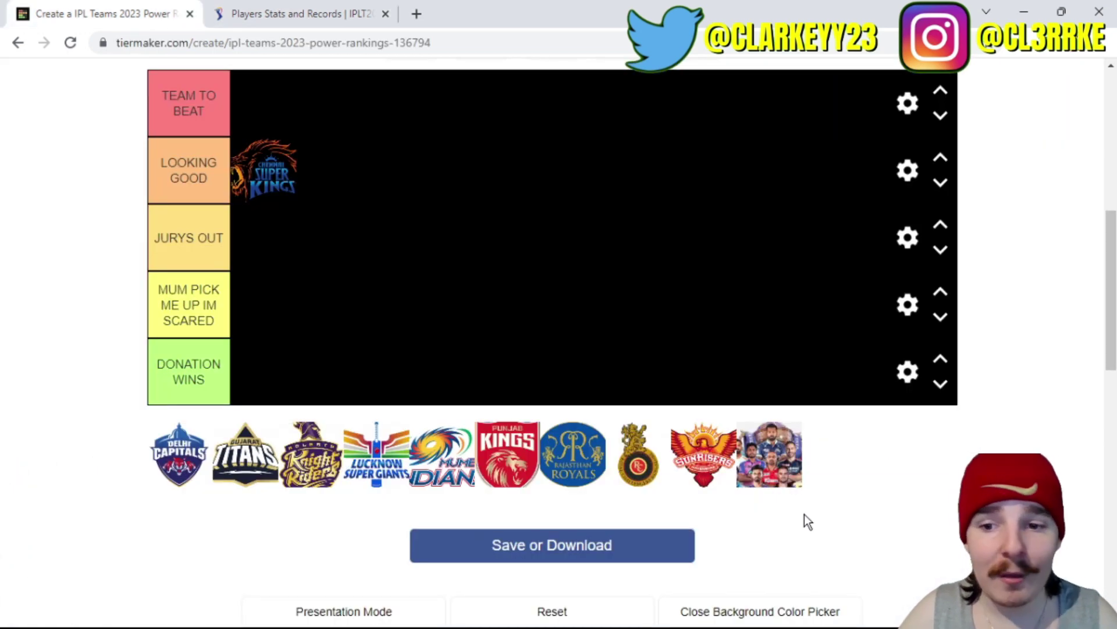
left_click_drag(179, 454, 287, 373)
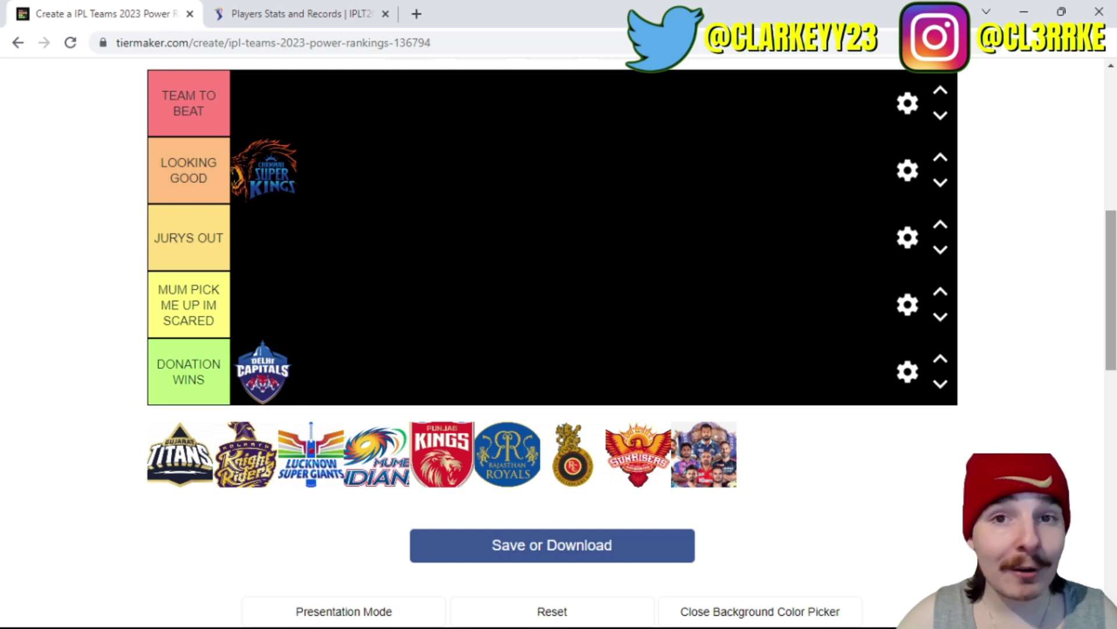
Step: Switch back to the IPL site and examine the men's 2023 points table from first to tenth place
left_click(367, 8)
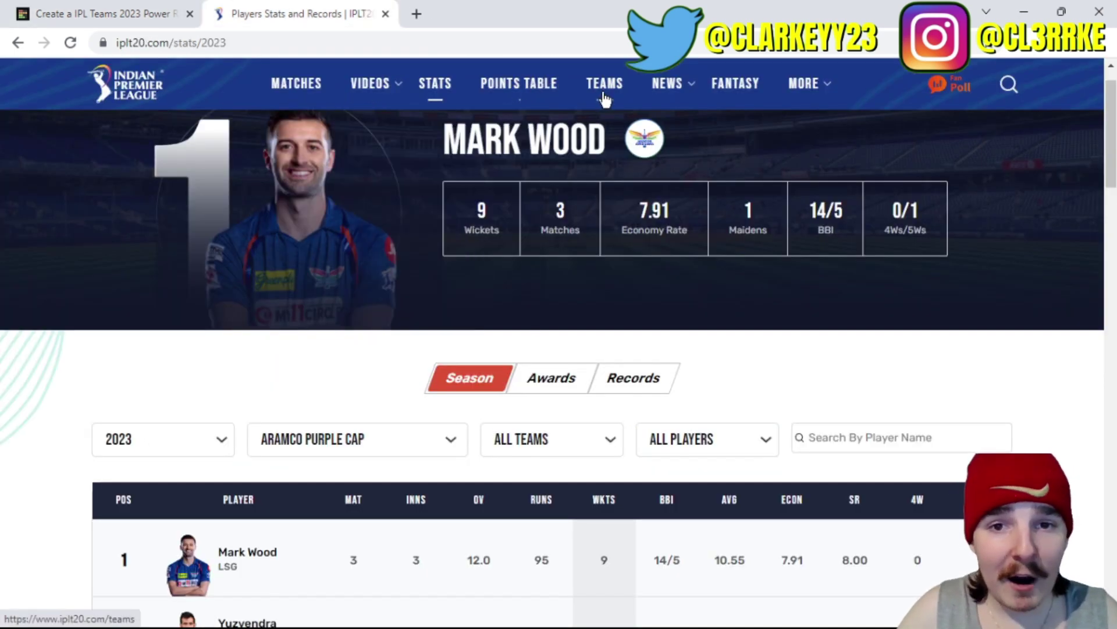
left_click(519, 84)
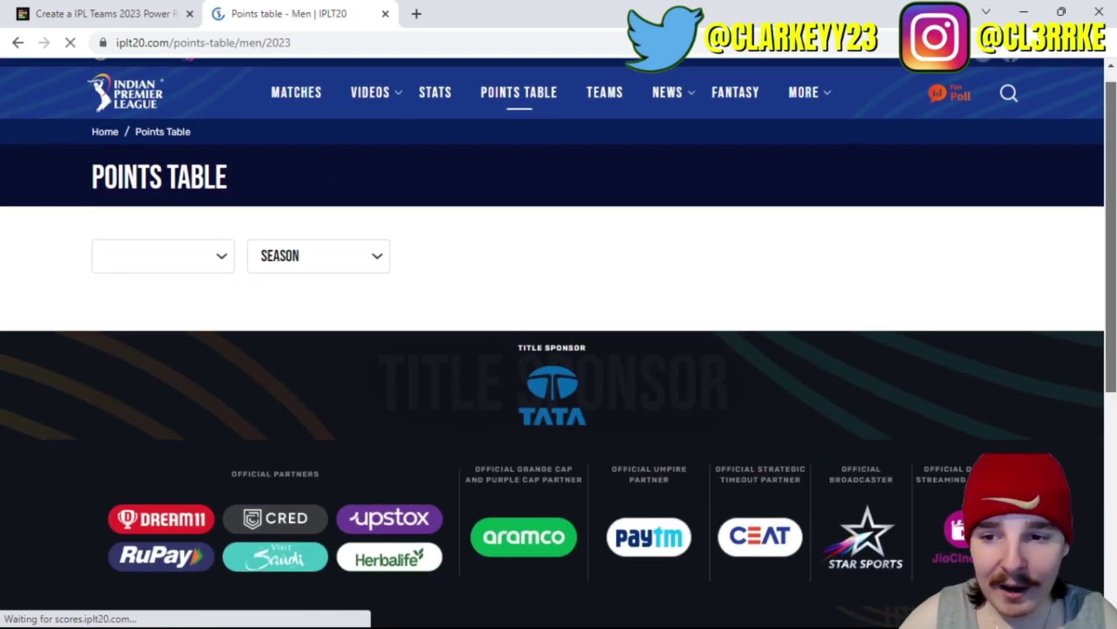
scroll(559, 349, "down", 1)
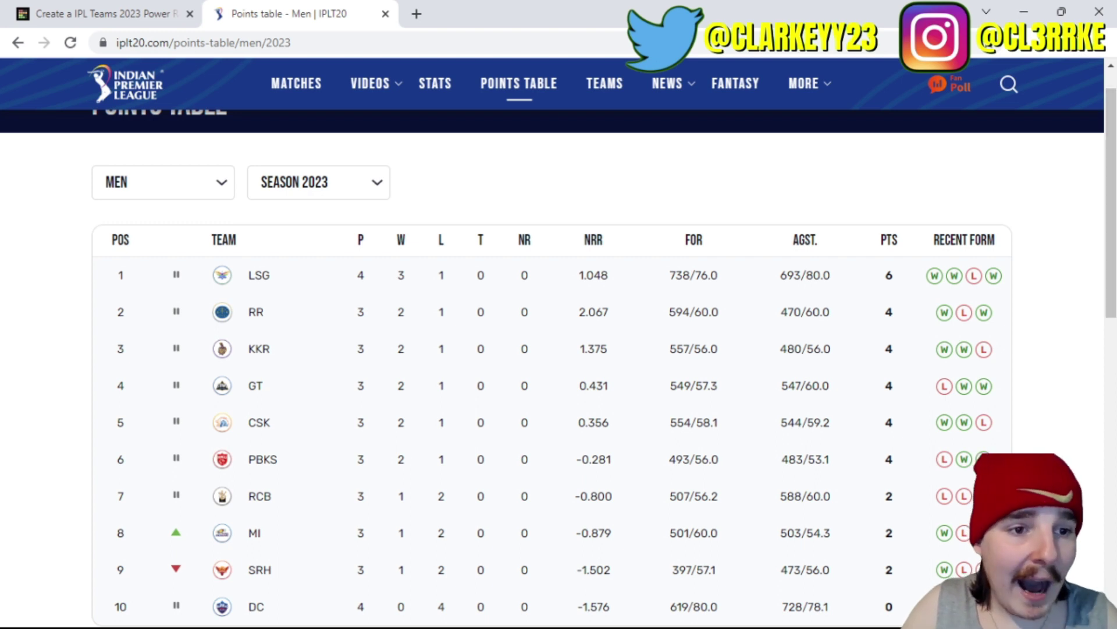
scroll(1113, 171, "up", 2)
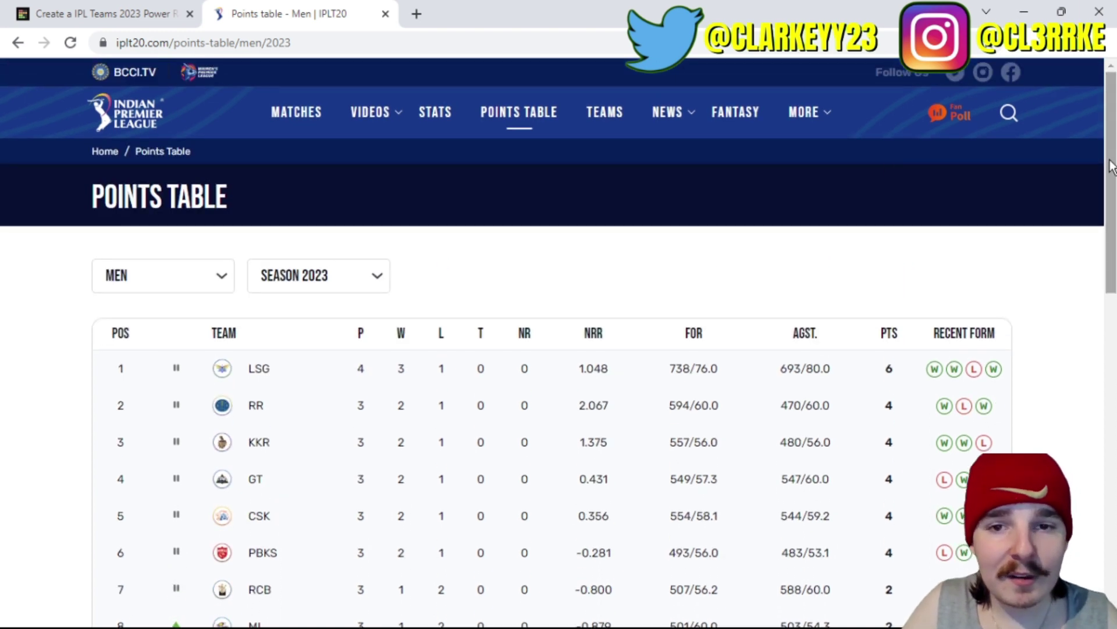
Step: Open the player statistics and look through the 2023 Aramco Orange Cap ranking of batters down past position 16
left_click(443, 138)
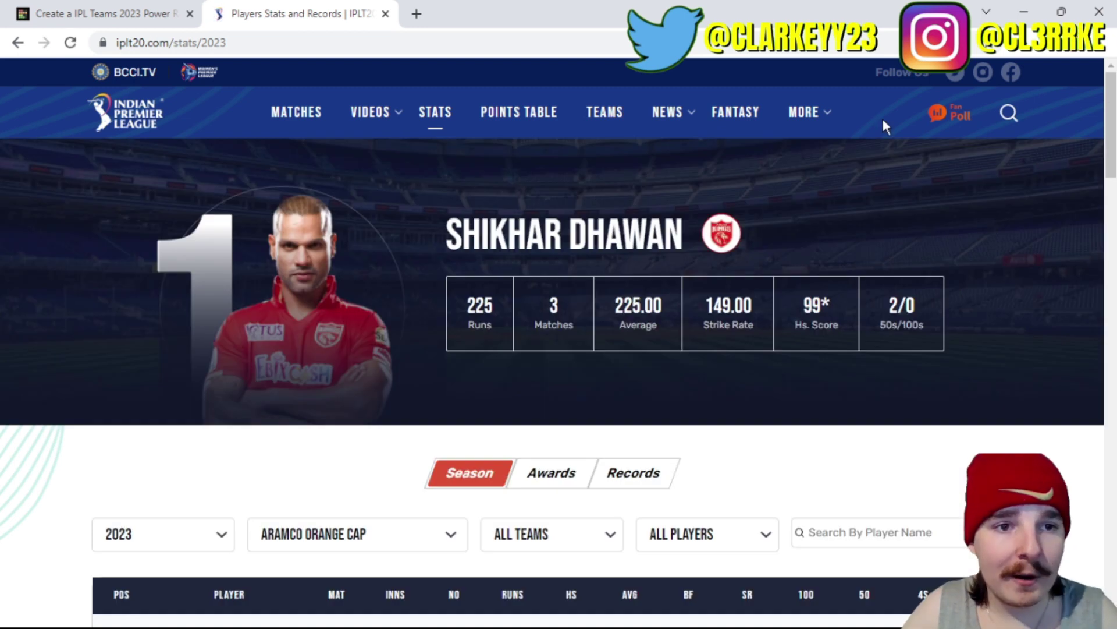
scroll(883, 119, "down", 5)
scroll(559, 366, "down", 10)
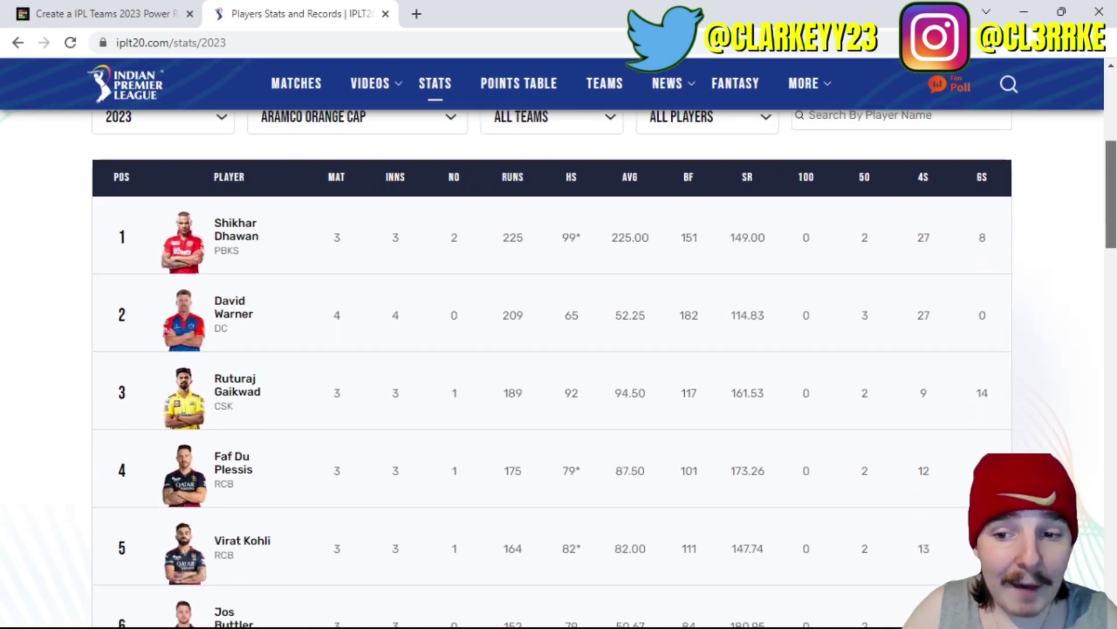
scroll(559, 367, "down", 3)
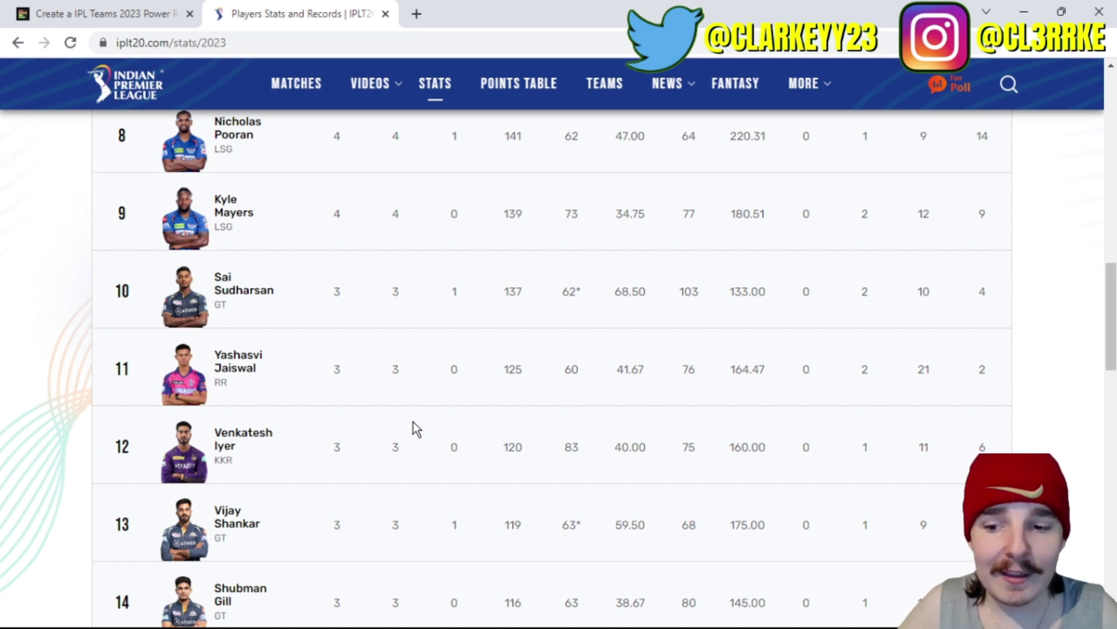
scroll(1111, 344, "down", 3)
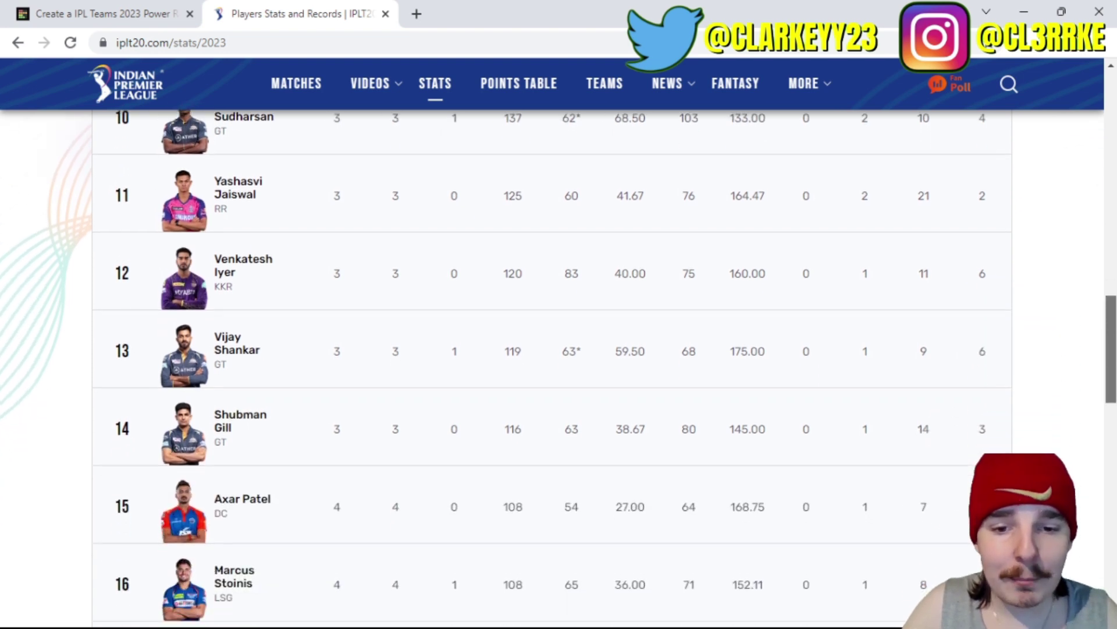
scroll(559, 369, "down", 8)
left_click_drag(1111, 434, 1099, 177)
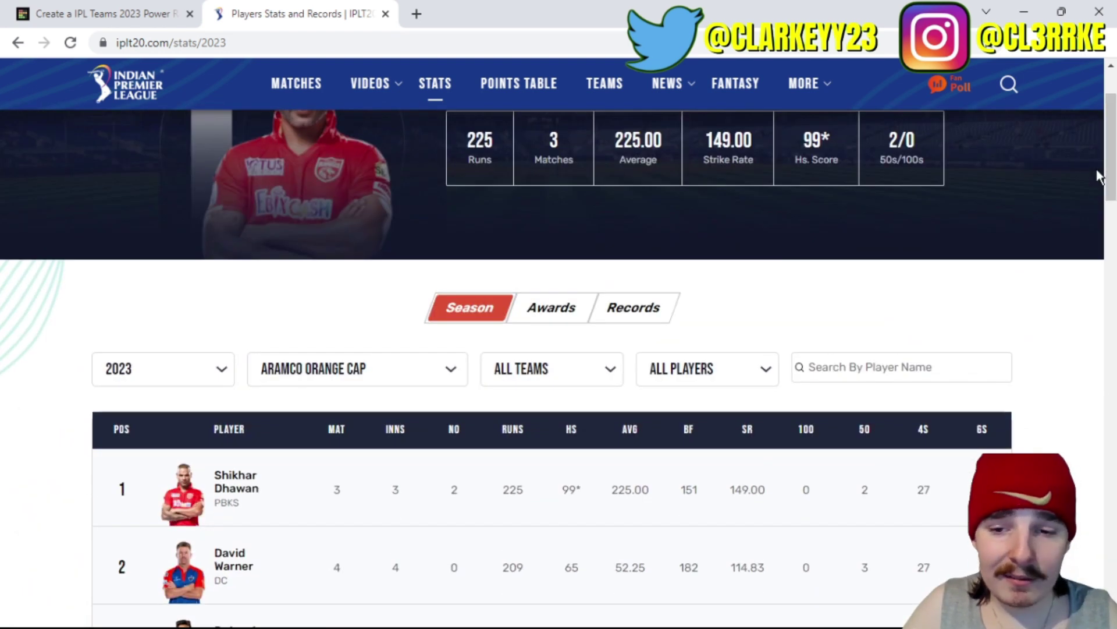
Step: Check the bowlers' Aramco Purple Cap statistics, then place Gujarat Titans beside Chennai Super Kings in the LOOKING GOOD tier
left_click(343, 382)
left_click(374, 392)
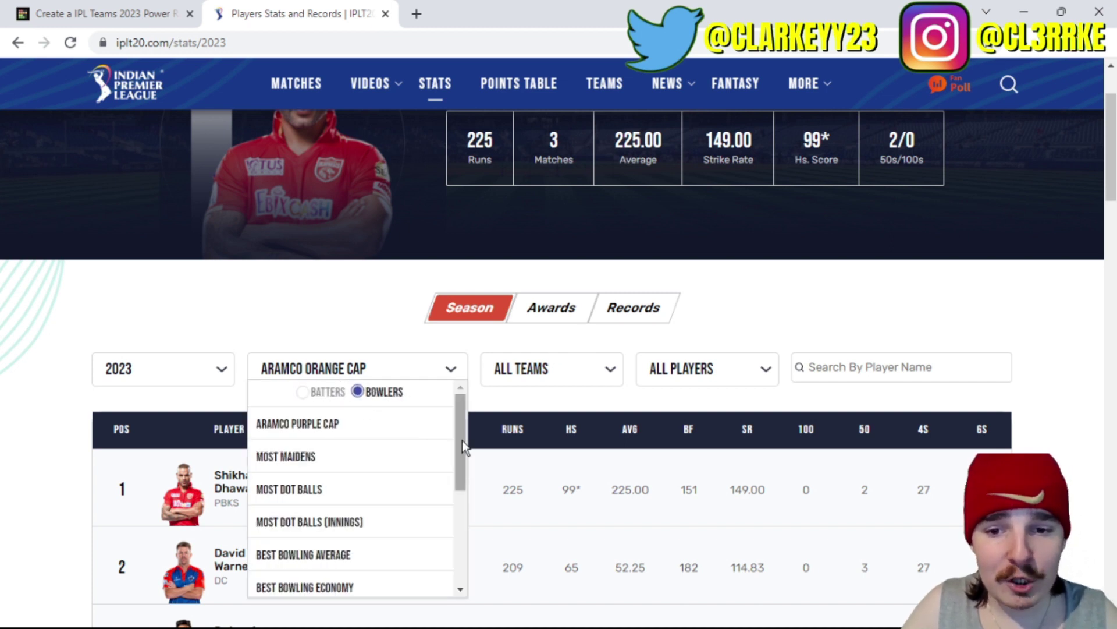
left_click(392, 423)
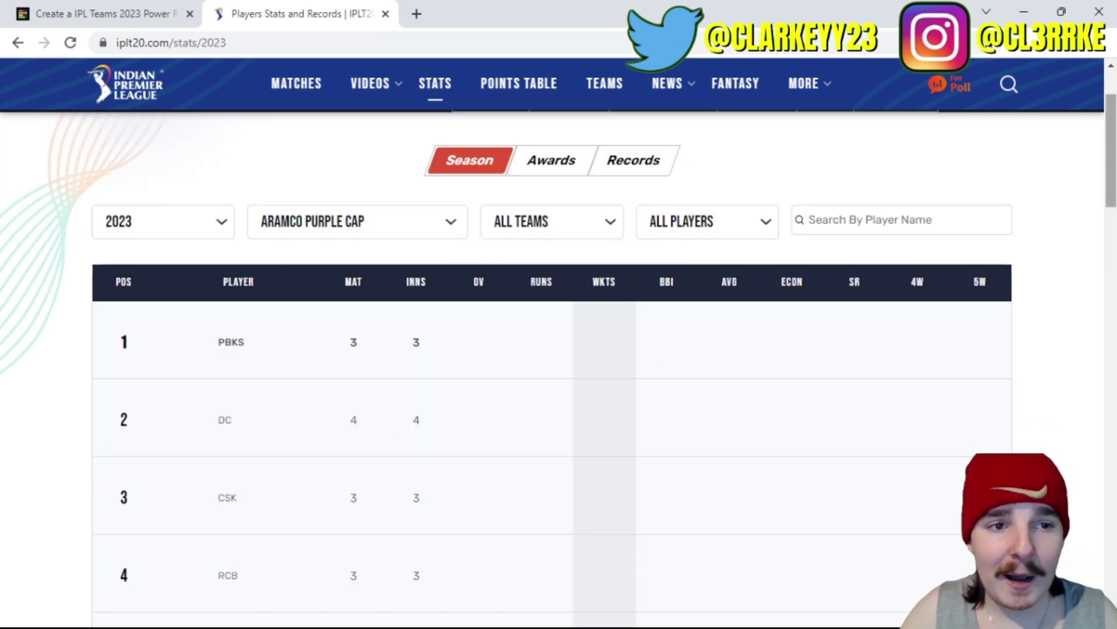
scroll(1112, 188, "up", 5)
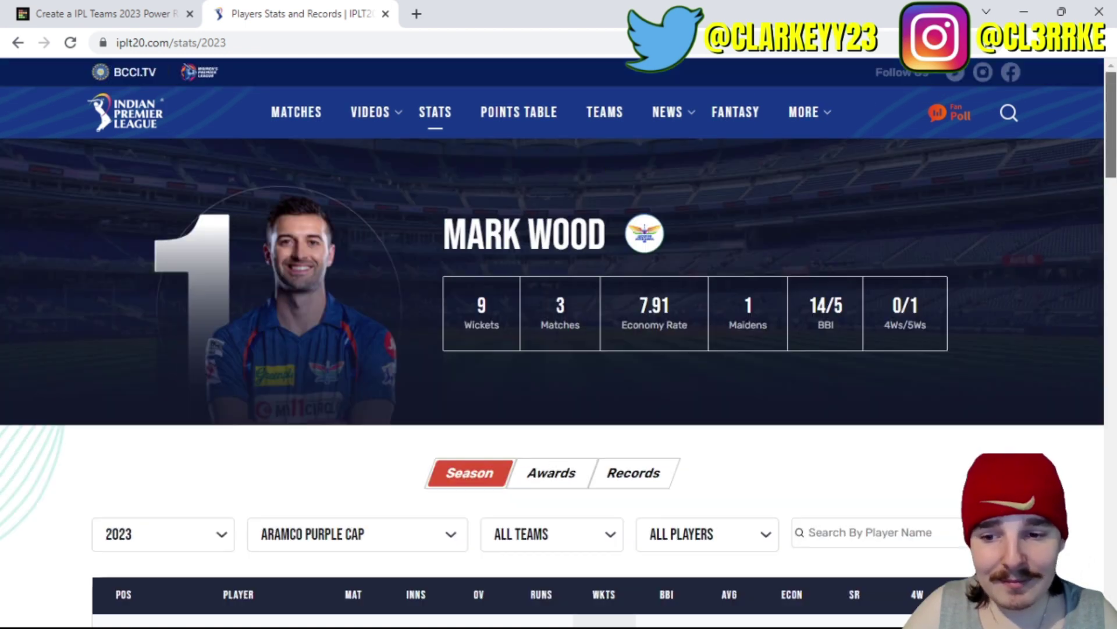
scroll(1112, 169, "down", 5)
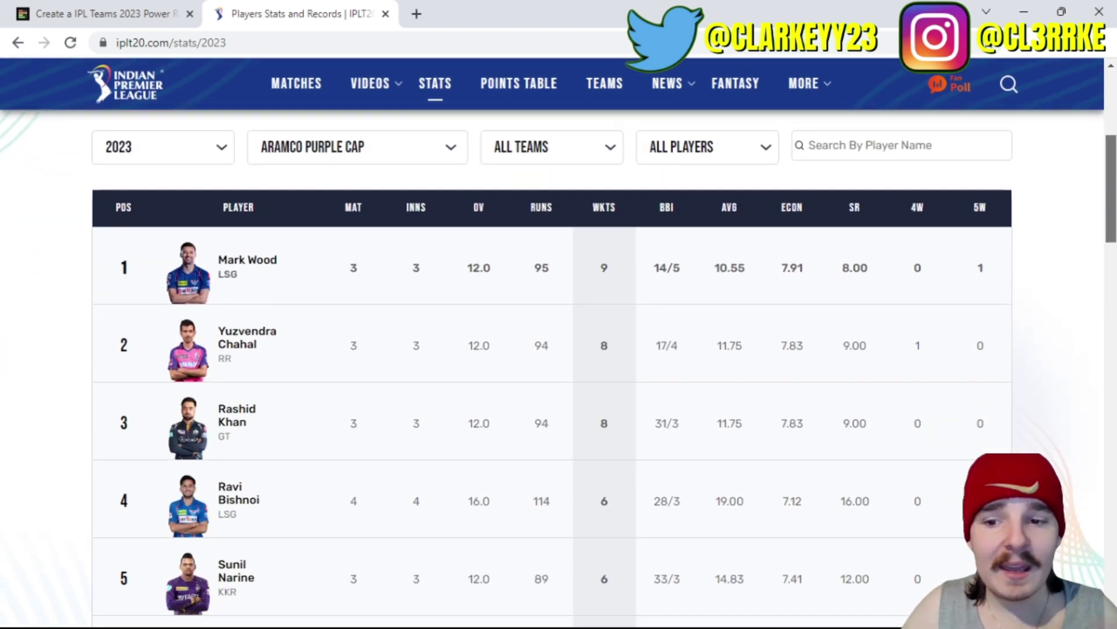
scroll(1112, 232, "down", 4)
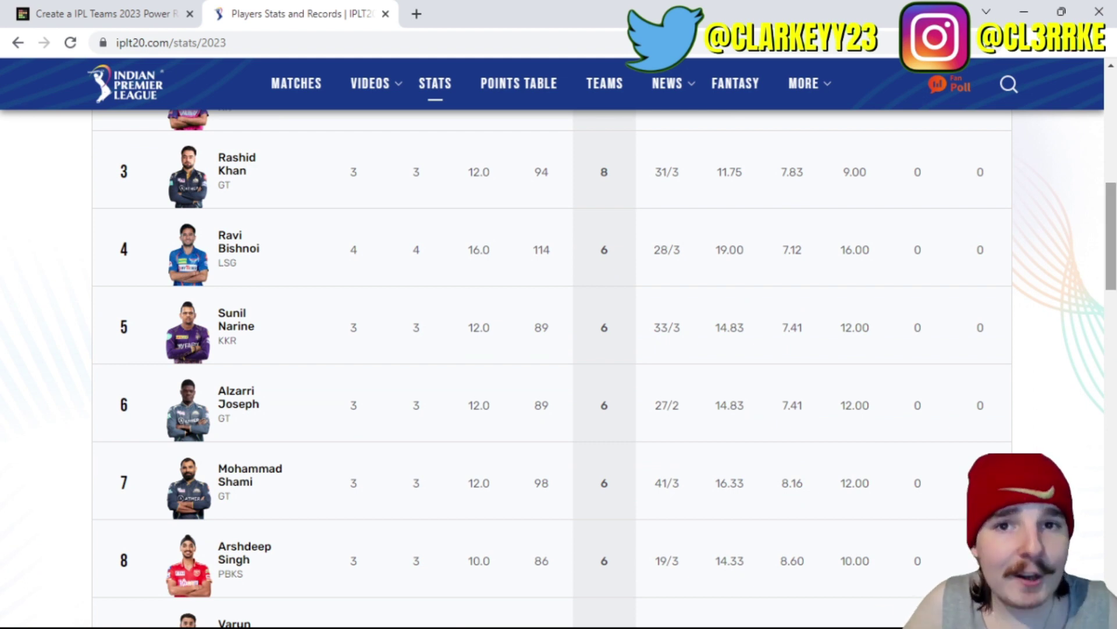
left_click(155, 12)
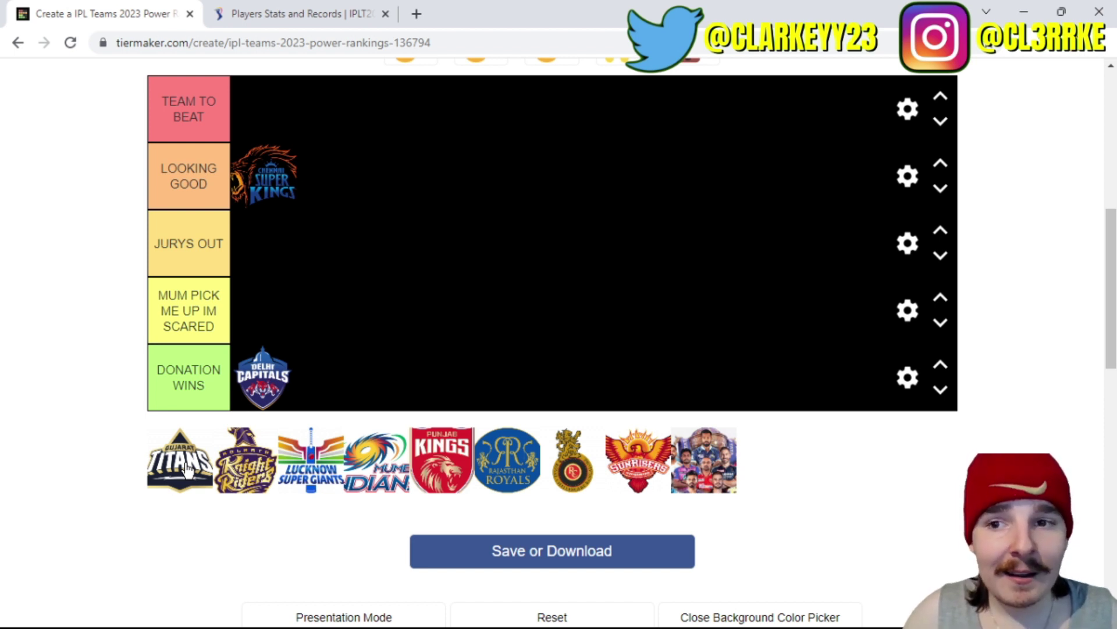
left_click_drag(185, 469, 349, 192)
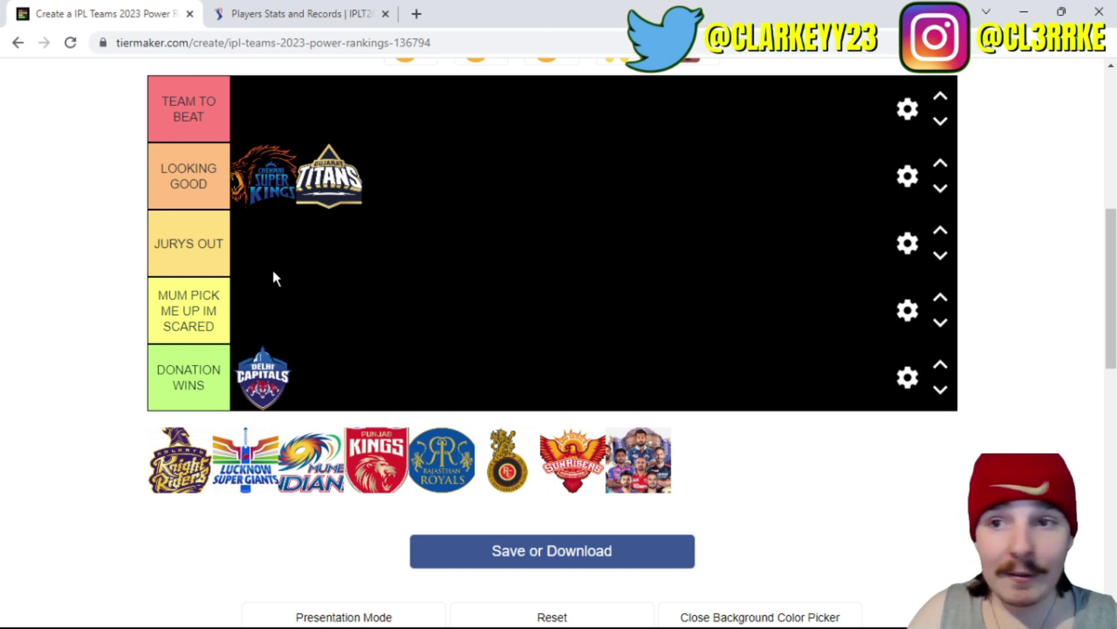
Step: Return from the tier list to the IPL site and bring up the 2023 men's points table again
left_click(287, 12)
scroll(1112, 213, "up", 1)
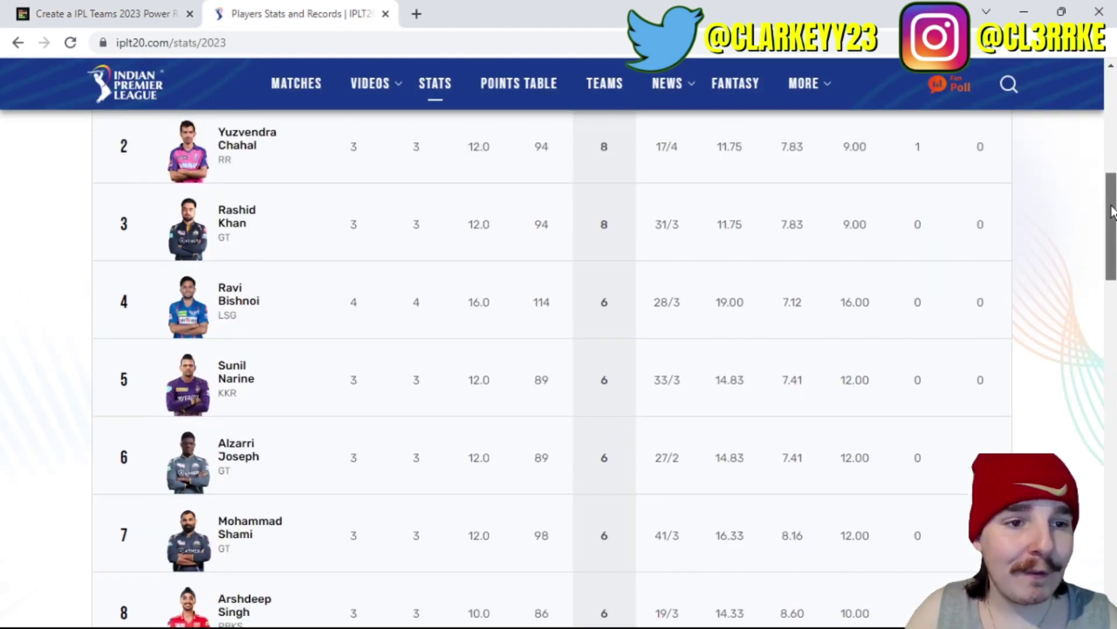
scroll(1112, 213, "up", 6)
left_click(526, 102)
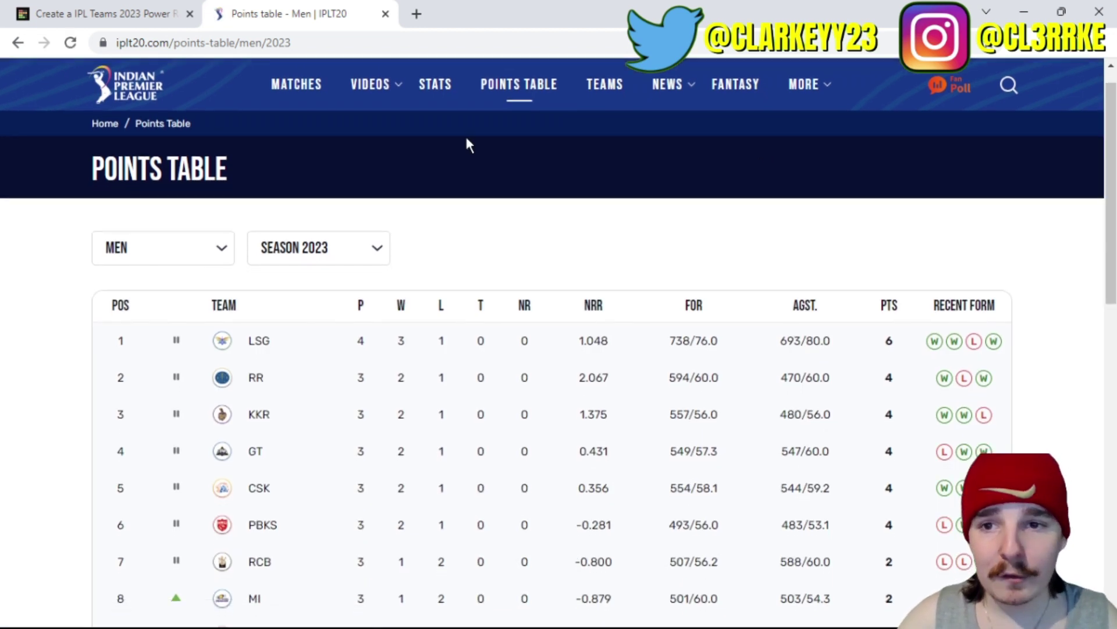
Step: Open the IPL matches, skim the upcoming fixtures, and switch to the completed match results for season 2023
left_click(303, 88)
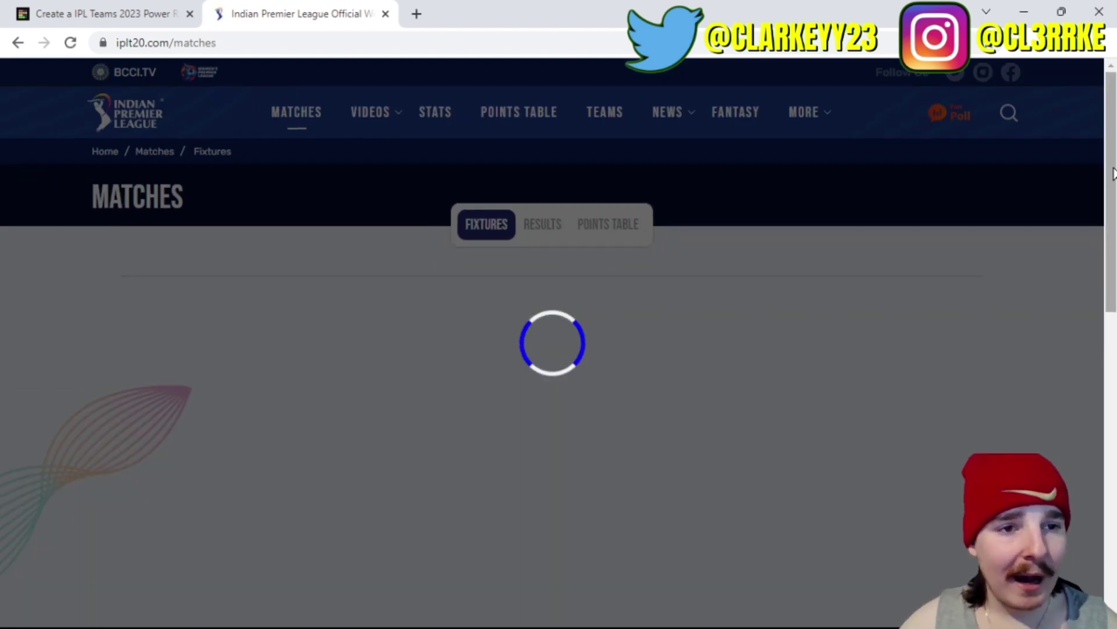
scroll(1113, 174, "down", 20)
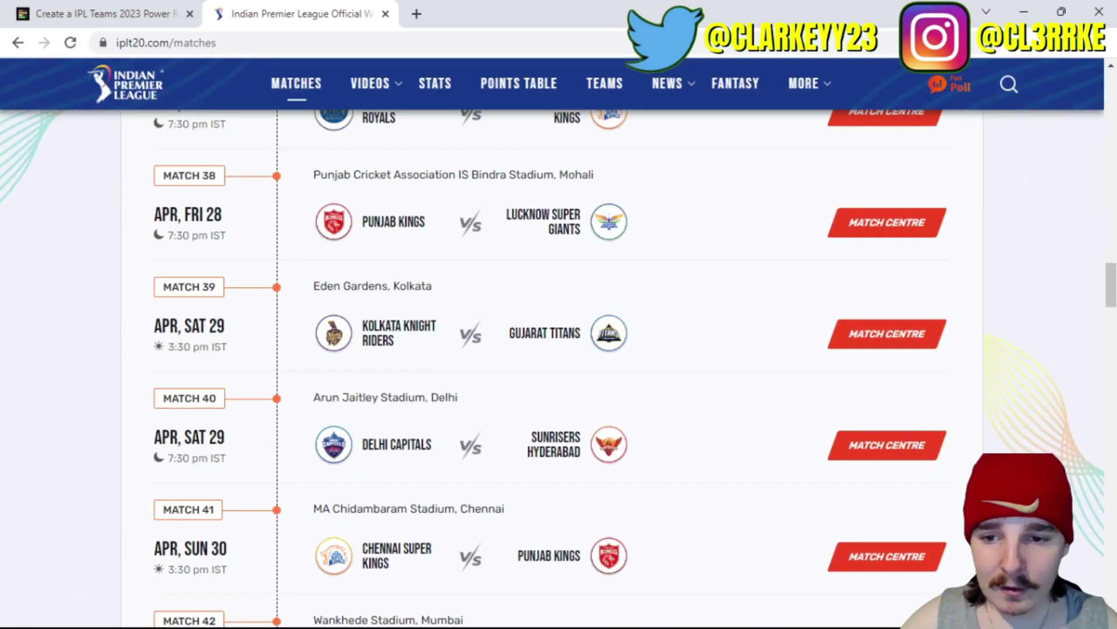
scroll(1113, 358, "down", 10)
left_click_drag(1113, 360, 1113, 111)
left_click(557, 233)
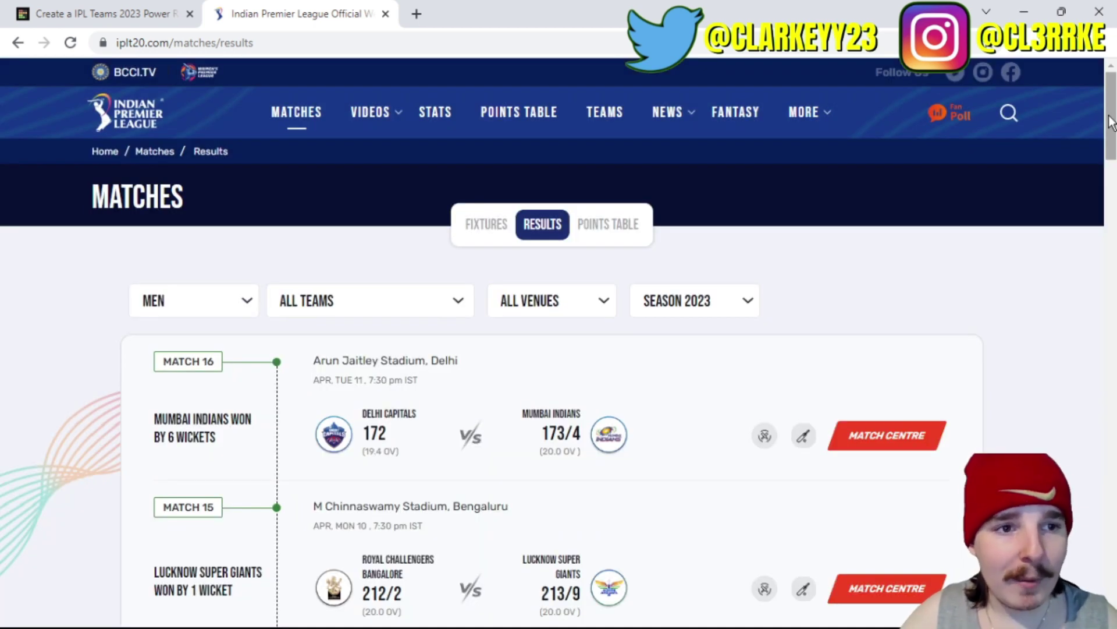
Step: Look through the season's match results from Match 16 back to Match 1, then return to the tier list
scroll(1111, 122, "down", 15)
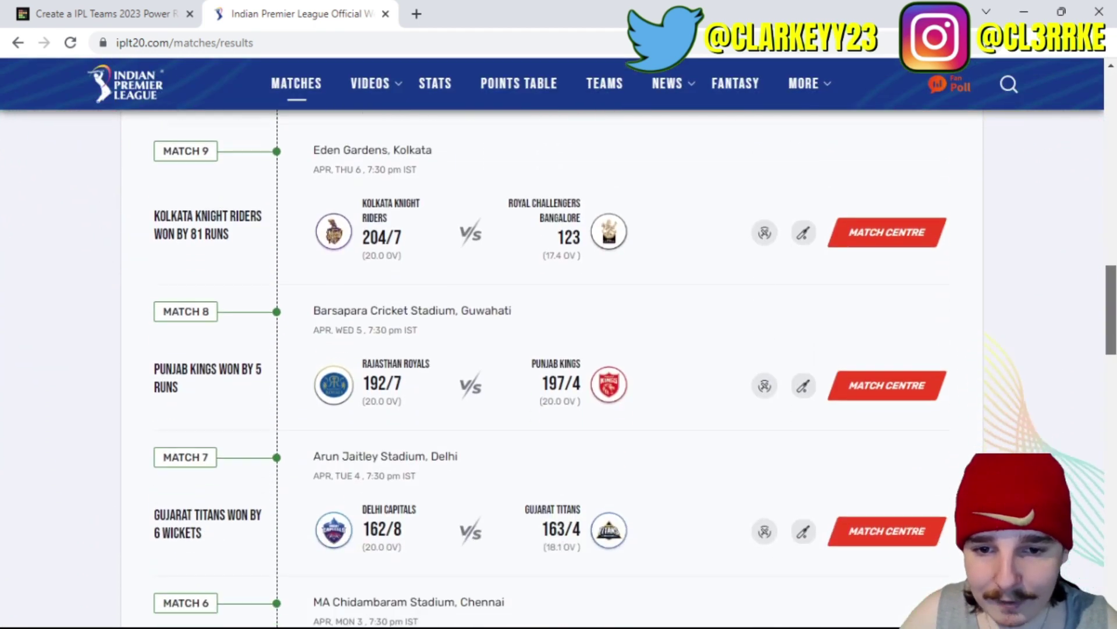
scroll(559, 367, "down", 13)
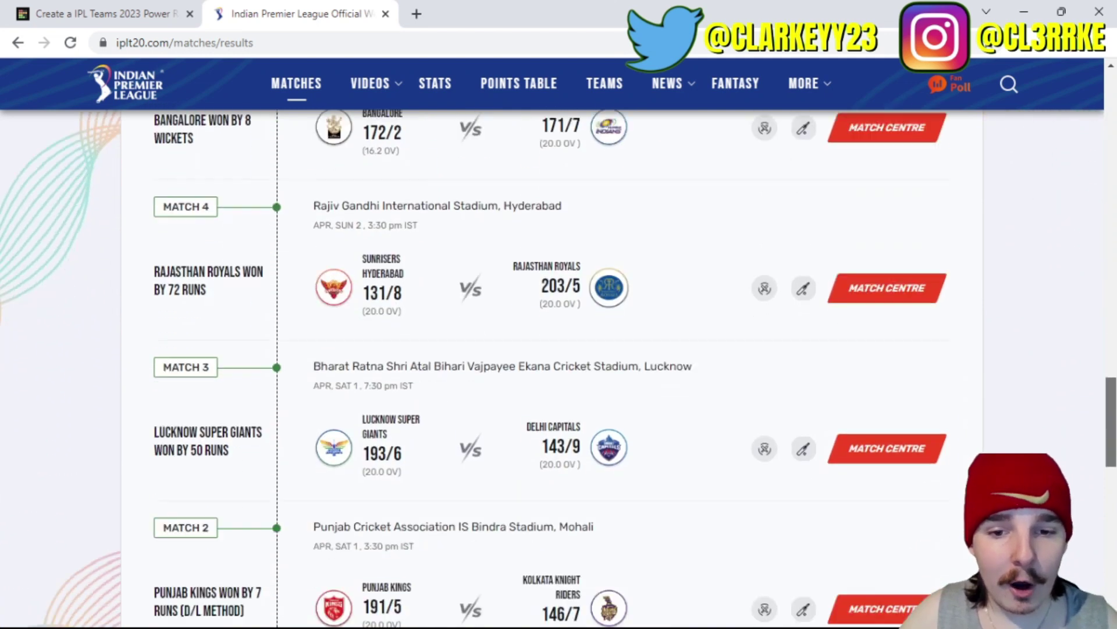
scroll(559, 366, "down", 5)
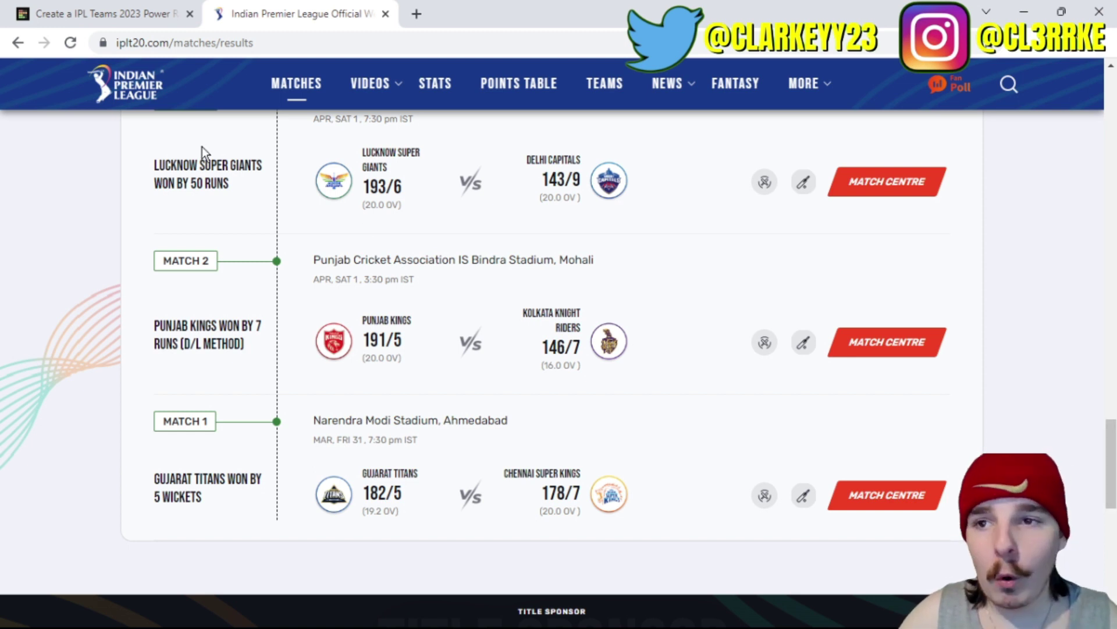
scroll(1097, 393, "up", 1)
scroll(1098, 333, "up", 13)
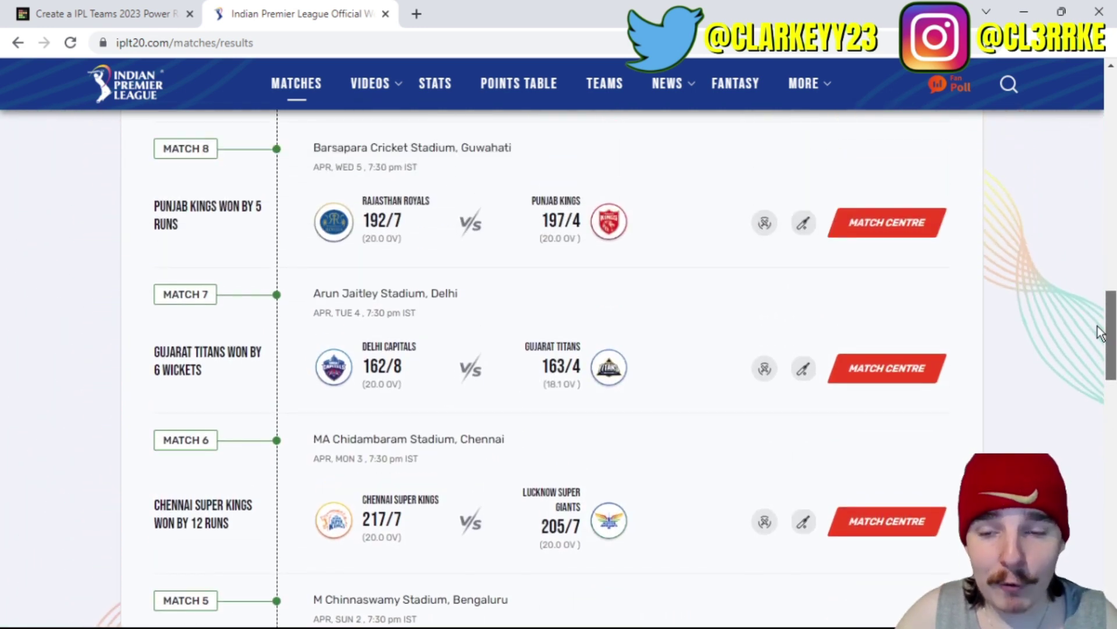
scroll(1093, 314, "up", 4)
scroll(1082, 286, "up", 1)
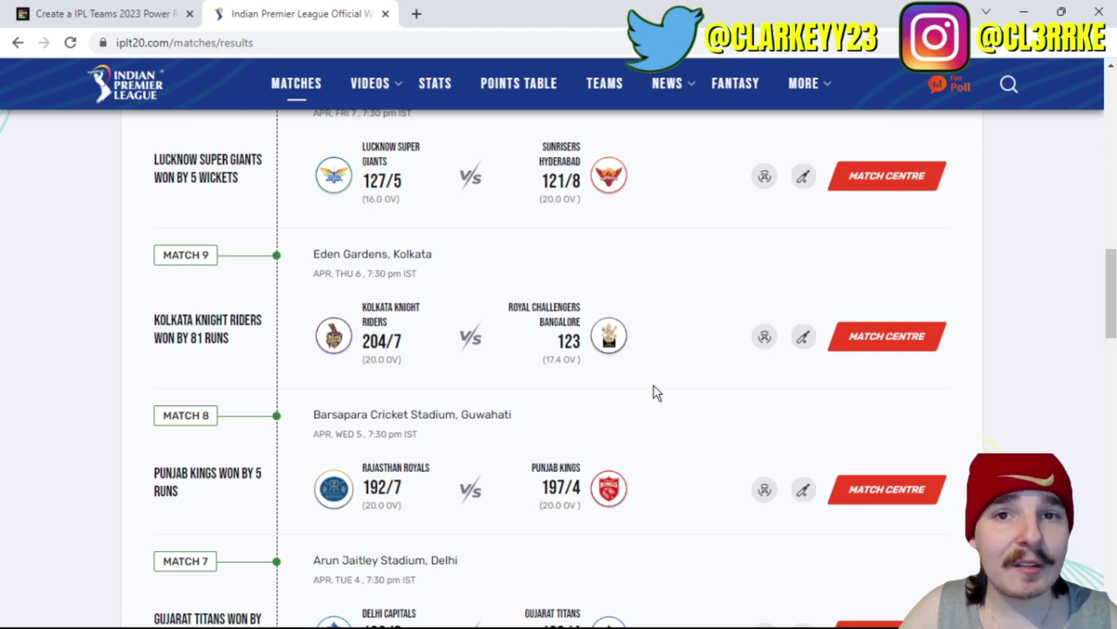
scroll(1083, 125, "up", 15)
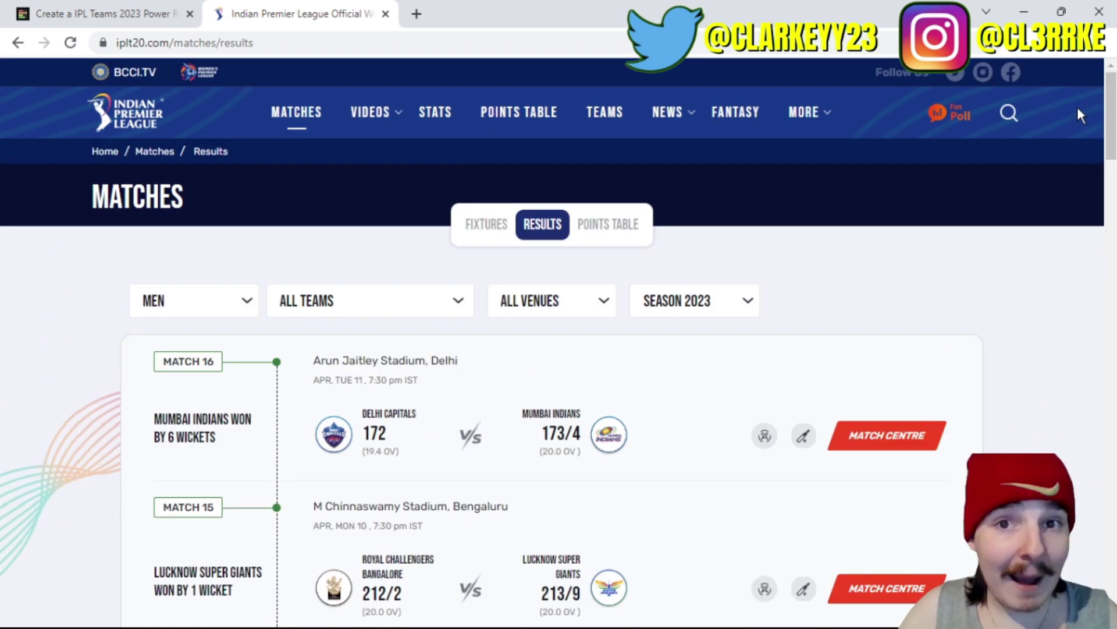
left_click(110, 14)
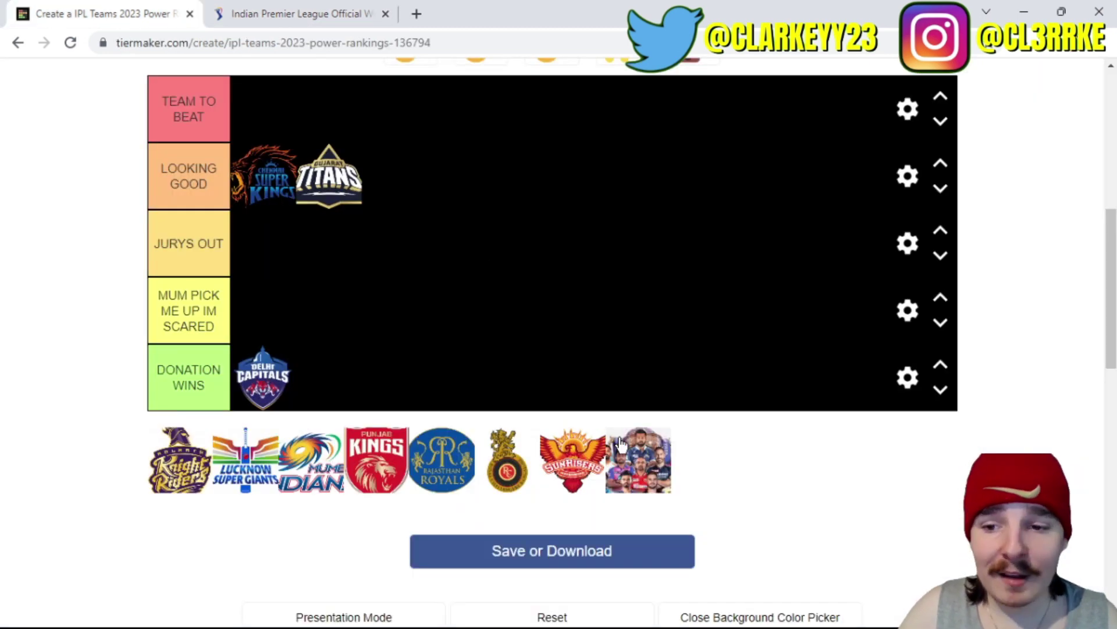
Step: Place Kolkata Knight Riders in the LOOKING GOOD tier and Lucknow Super Giants in the TEAM TO BEAT tier
left_click_drag(200, 487, 476, 191)
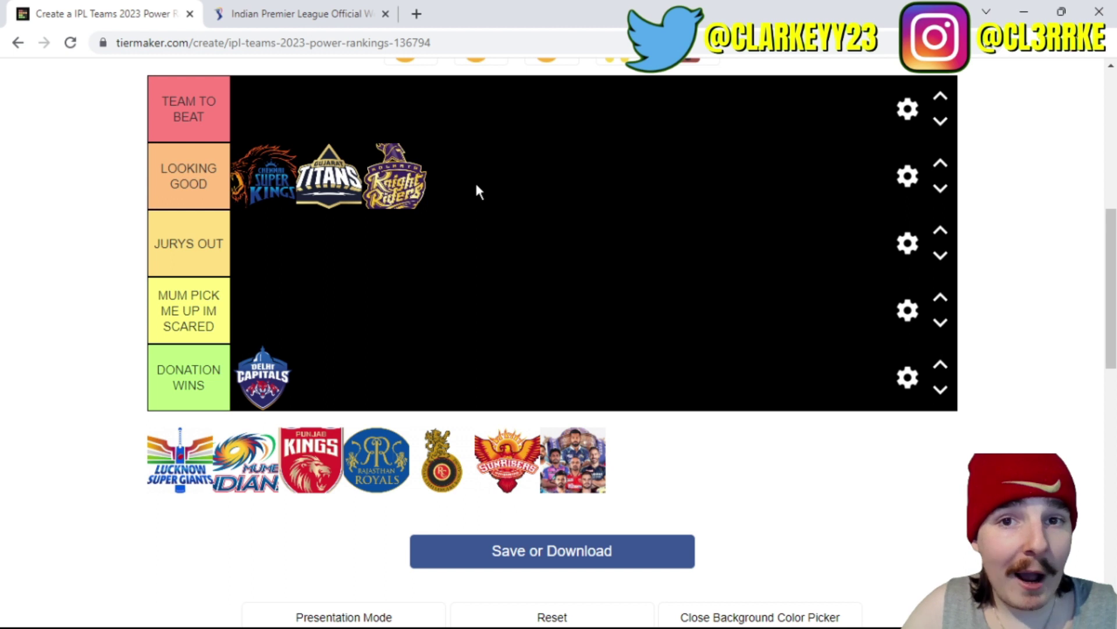
left_click_drag(415, 205, 433, 220)
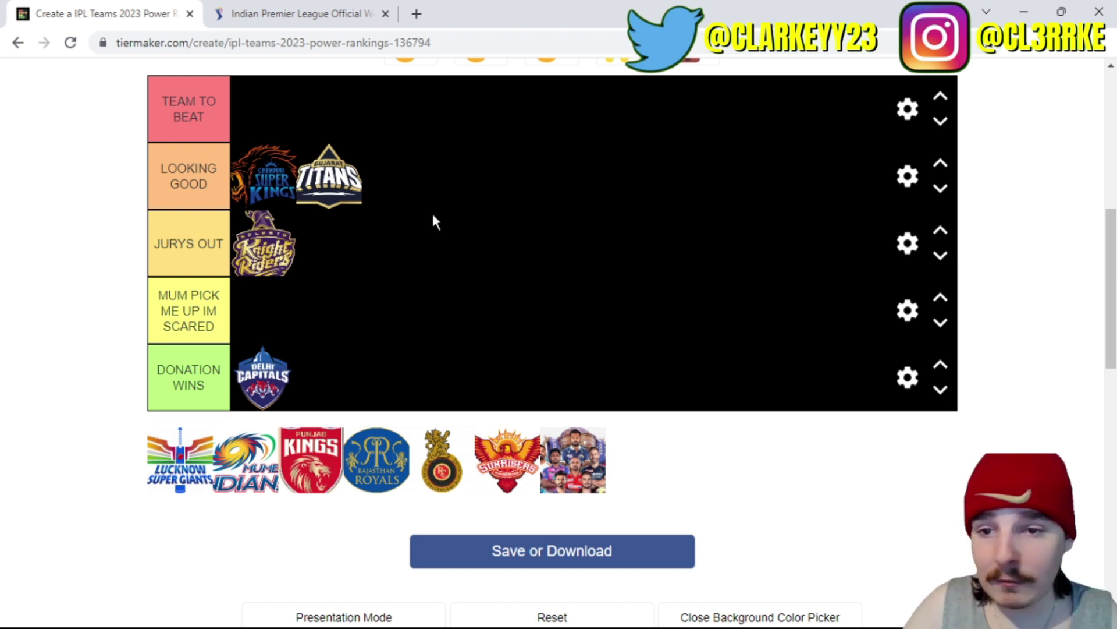
left_click_drag(277, 253, 457, 174)
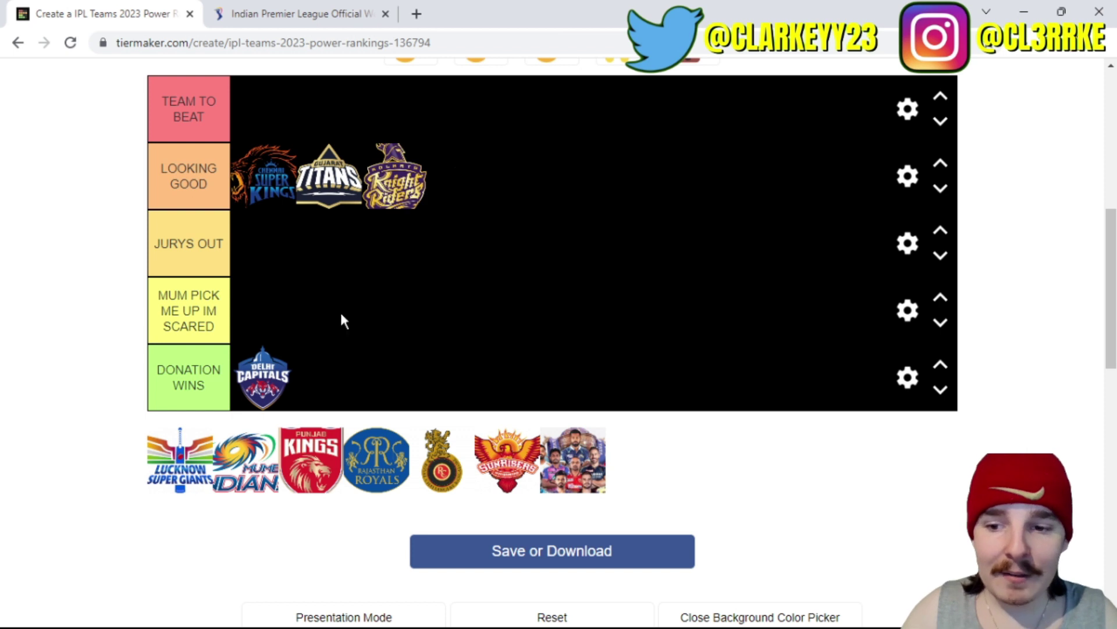
left_click_drag(183, 460, 307, 140)
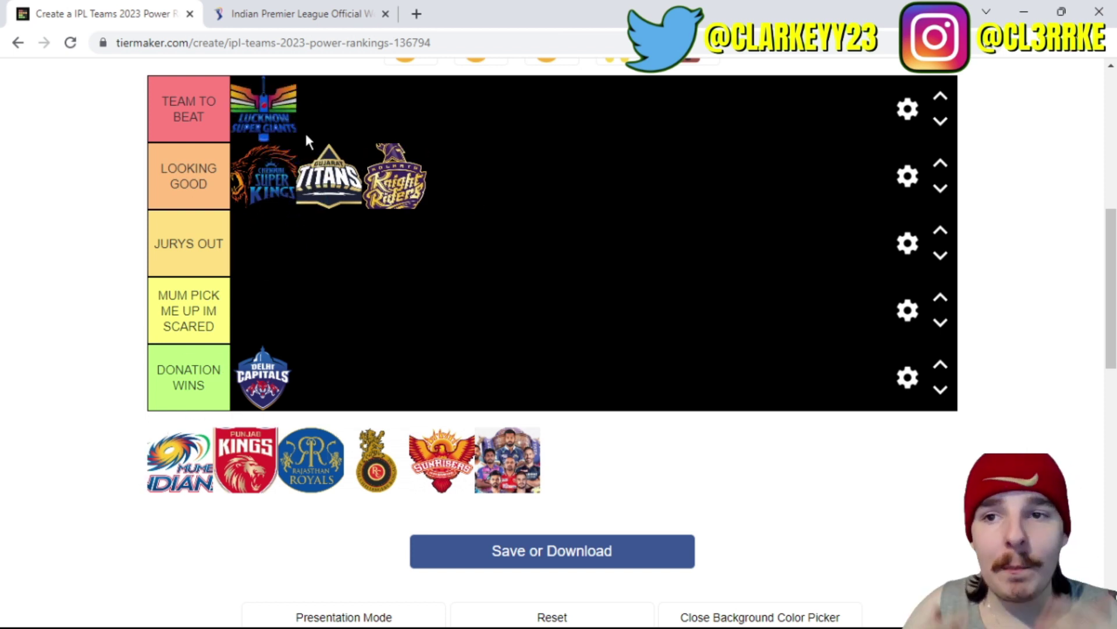
Step: Switch to the IPL site and review the full season 2023 men's points table
left_click(294, 15)
mouse_move(372, 114)
left_click(505, 113)
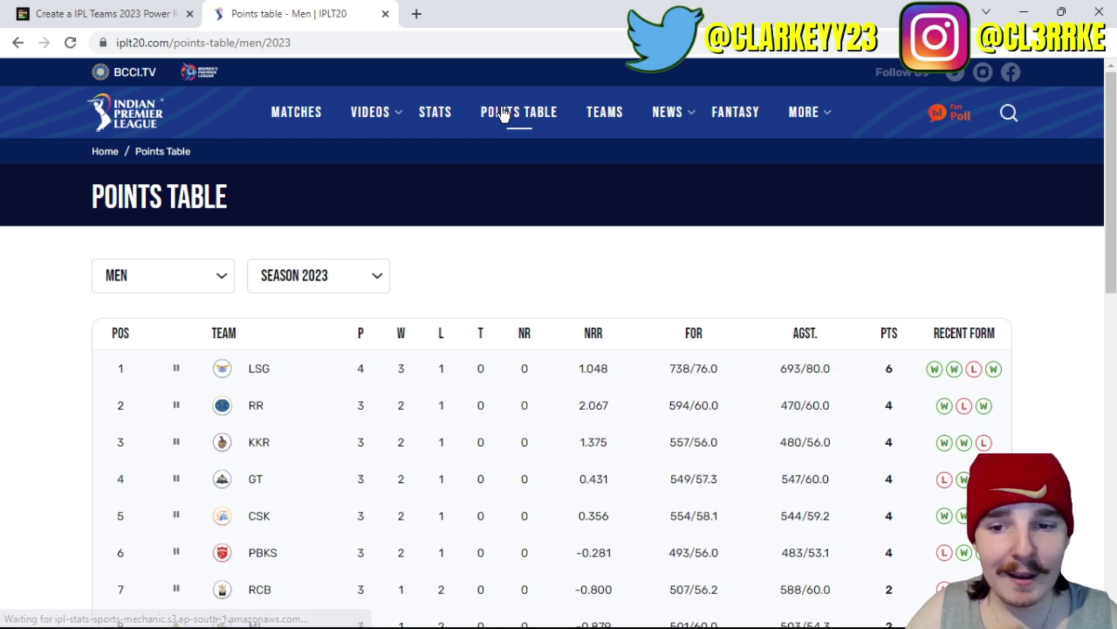
scroll(559, 344, "down", 1)
scroll(1115, 135, "down", 2)
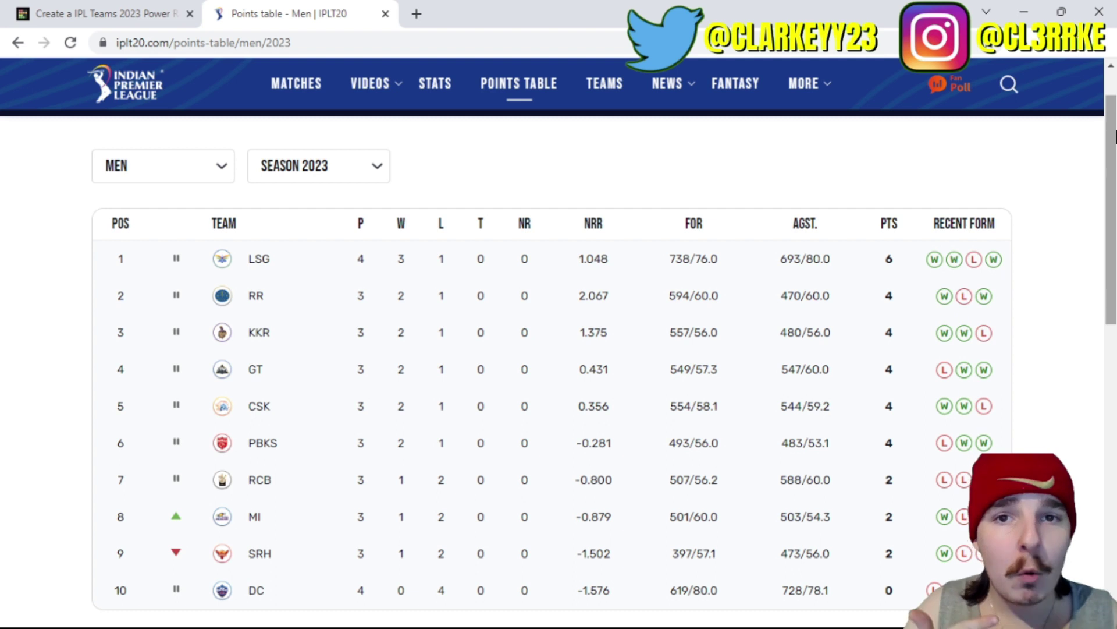
scroll(1115, 137, "up", 2)
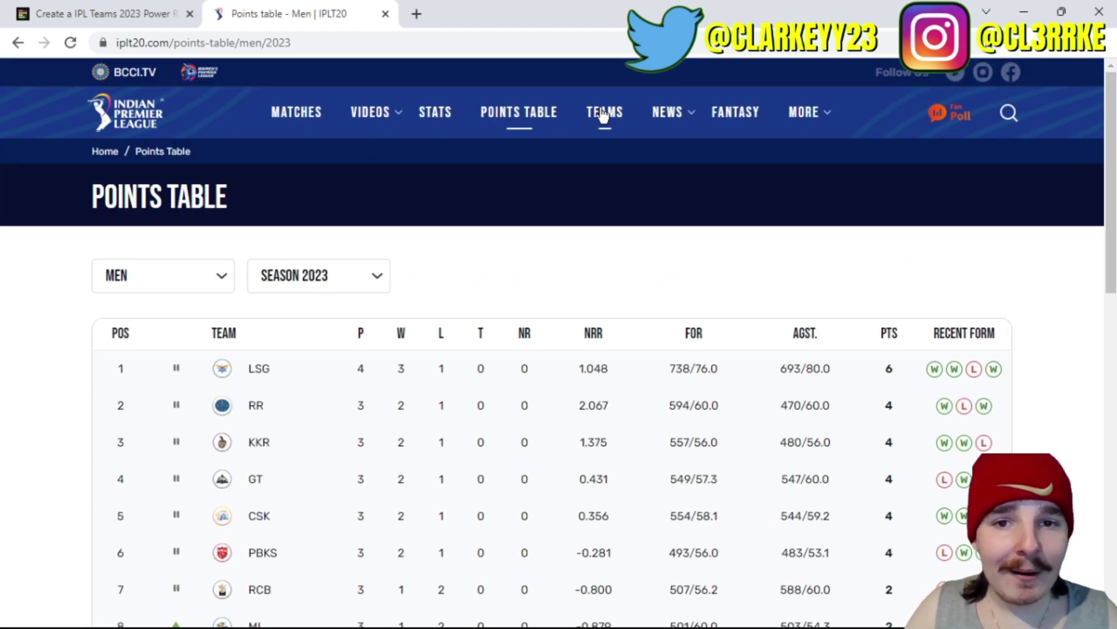
Step: Open the 2023 player statistics and look through the batters' Aramco Orange Cap ranking
left_click(445, 118)
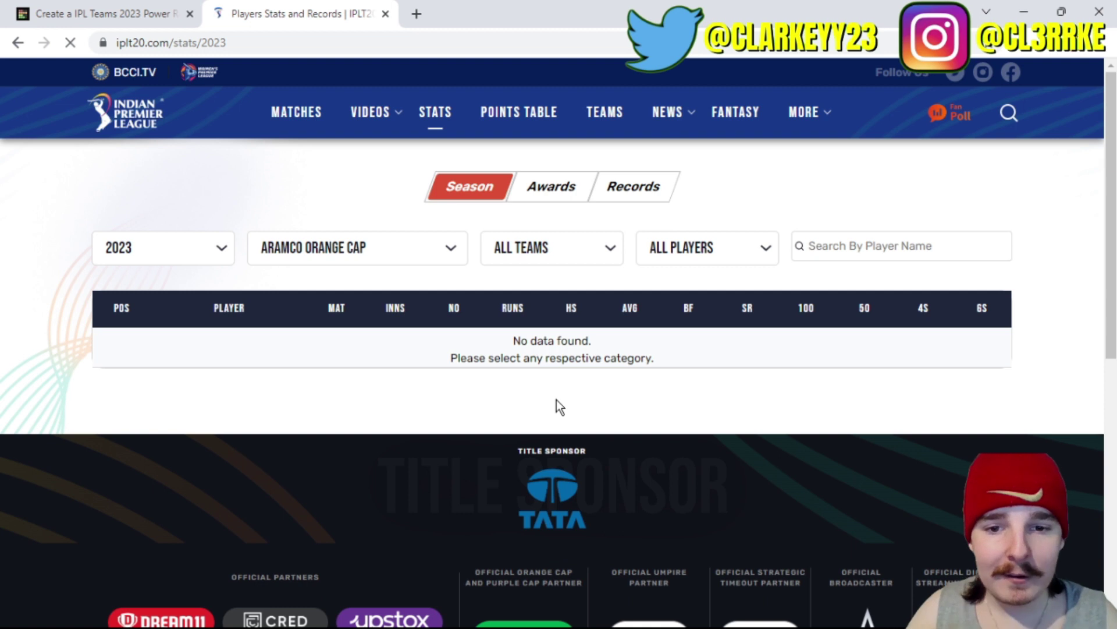
scroll(556, 399, "down", 5)
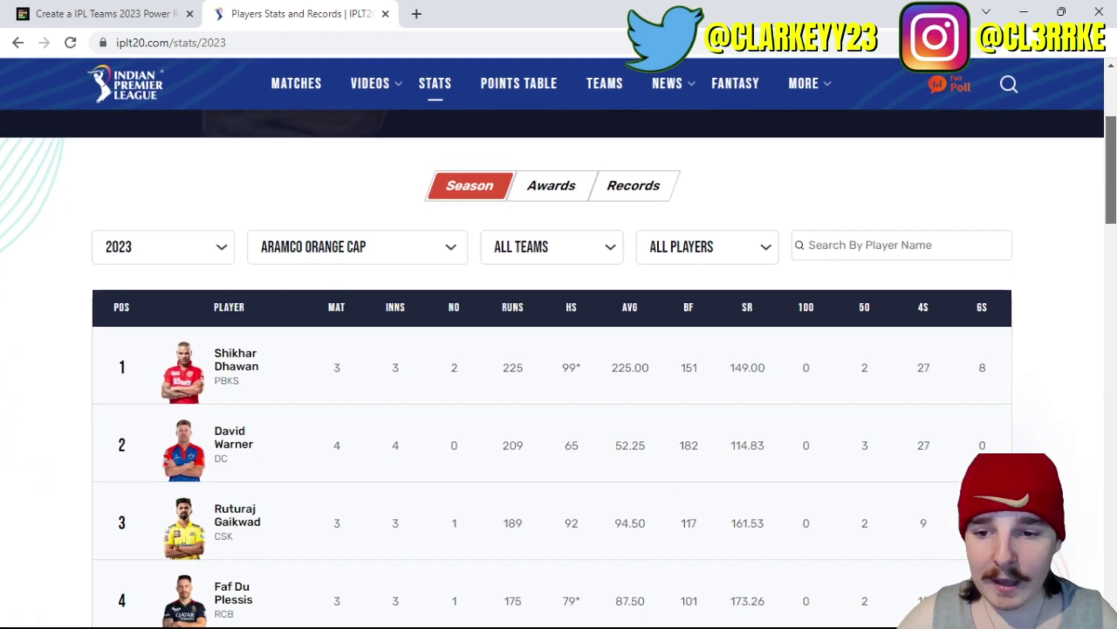
scroll(556, 369, "down", 2)
scroll(557, 369, "down", 4)
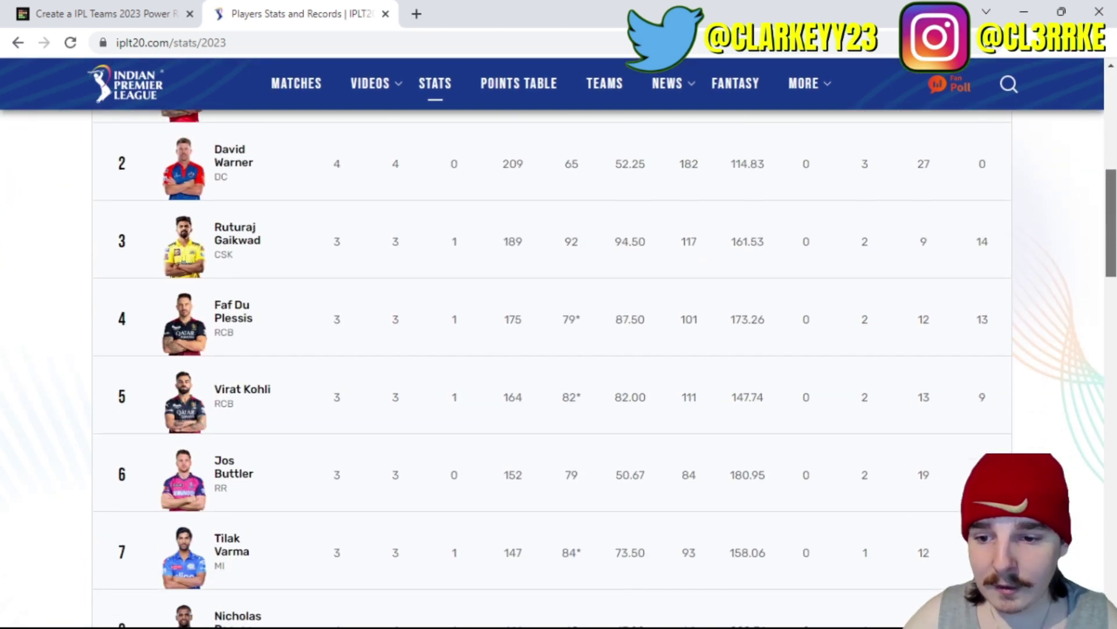
scroll(552, 368, "down", 1)
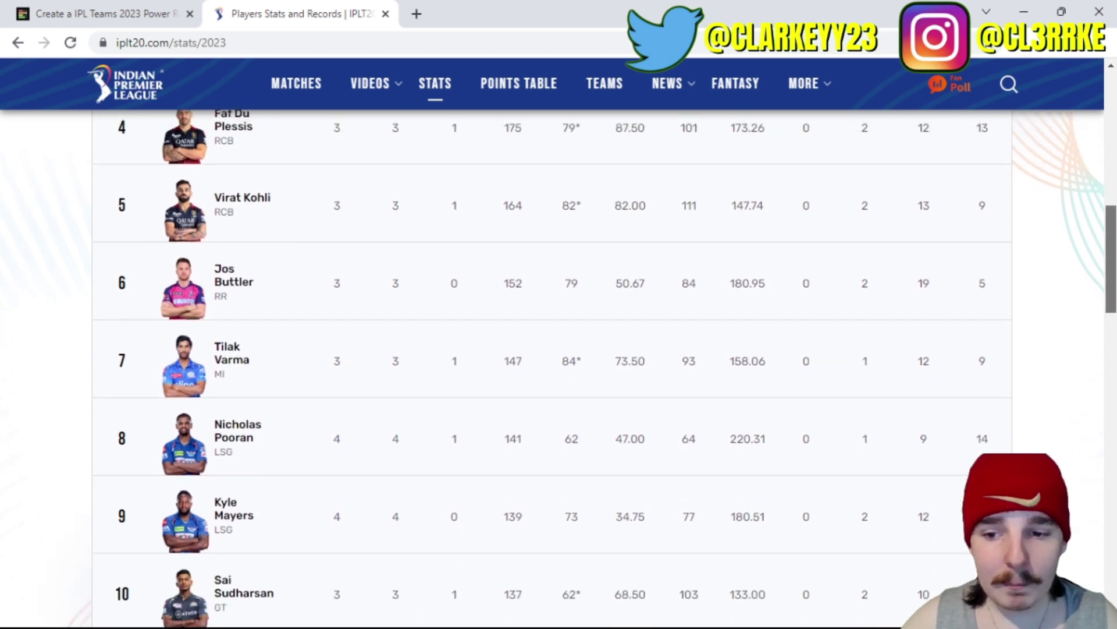
scroll(552, 368, "down", 3)
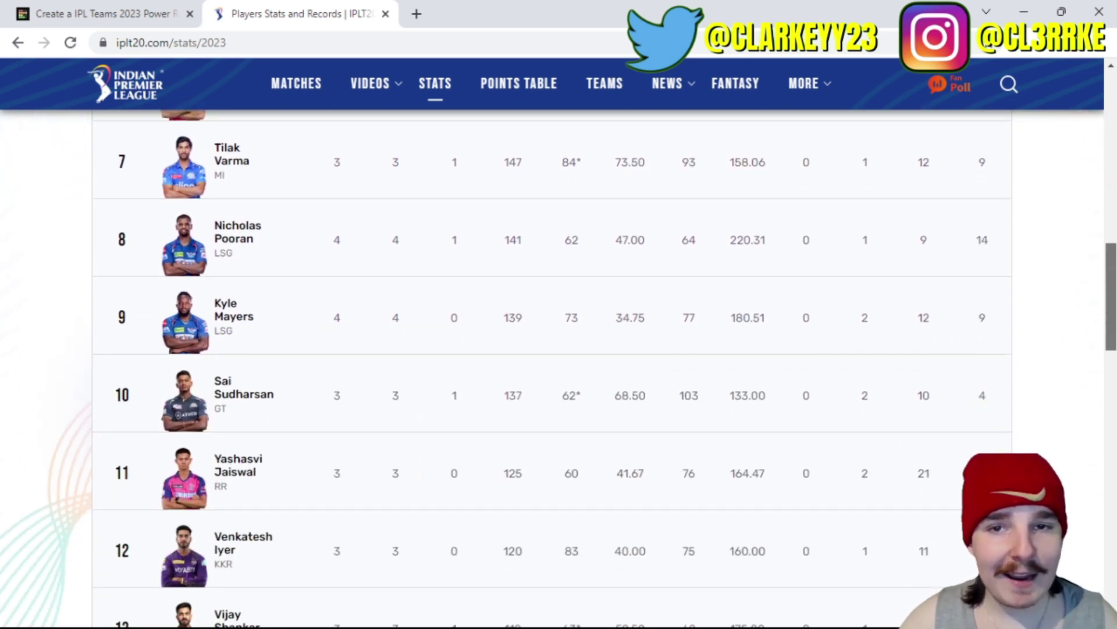
scroll(552, 368, "down", 6)
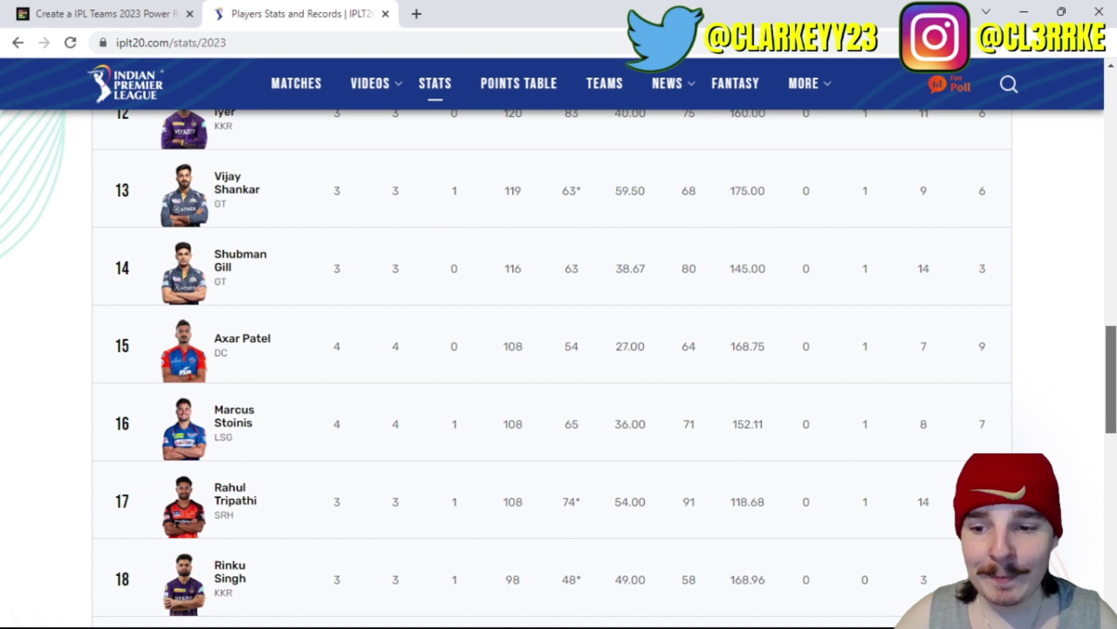
scroll(552, 369, "down", 5)
Step: Show the bowlers' Aramco Purple Cap ranking, read through its leader and listed players, and return to the tier list
left_click_drag(1110, 425, 1107, 222)
left_click(302, 270)
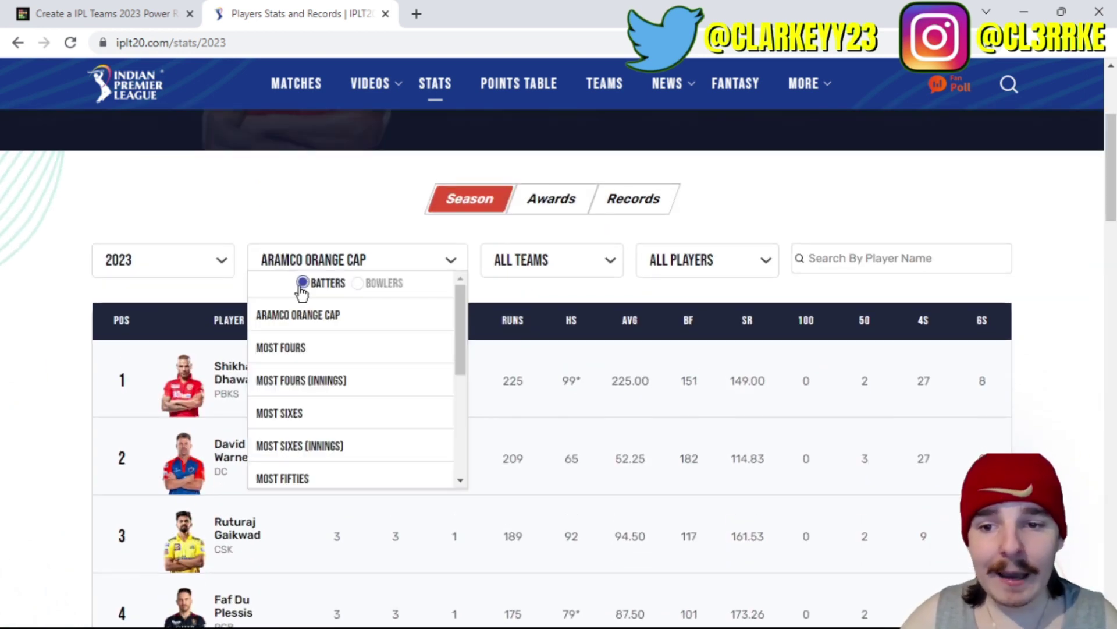
left_click(372, 284)
left_click(308, 323)
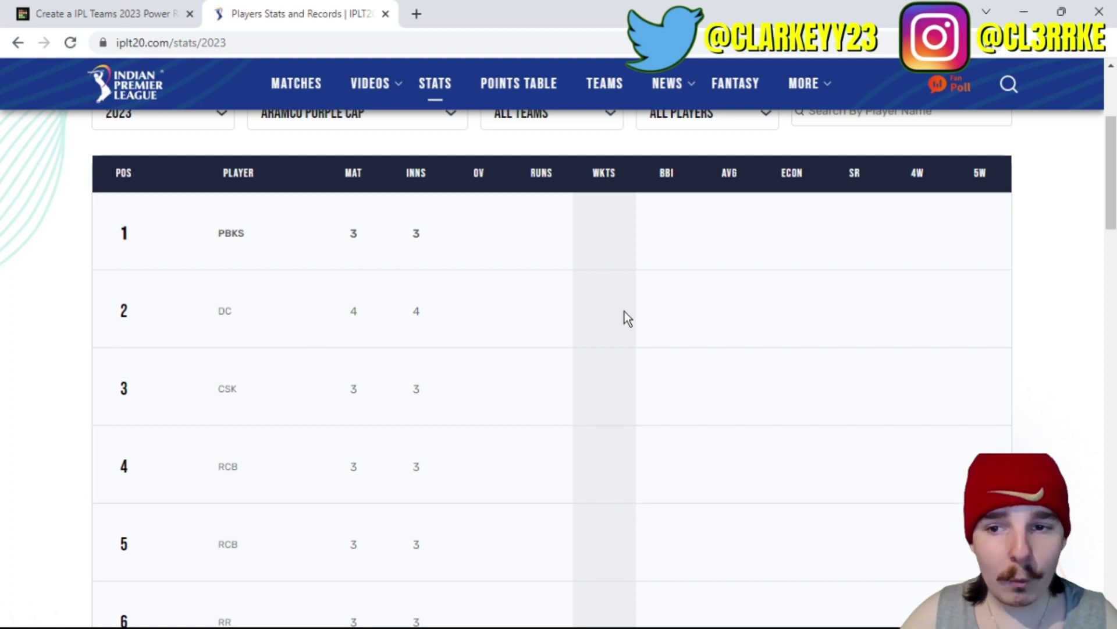
scroll(624, 312, "up", 5)
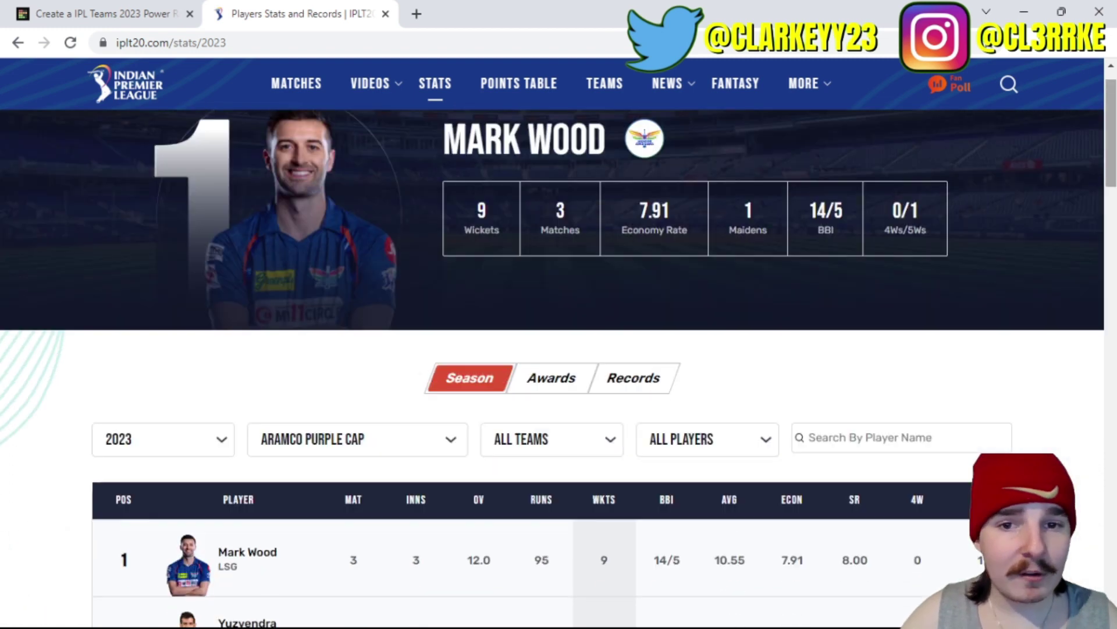
scroll(624, 312, "up", 2)
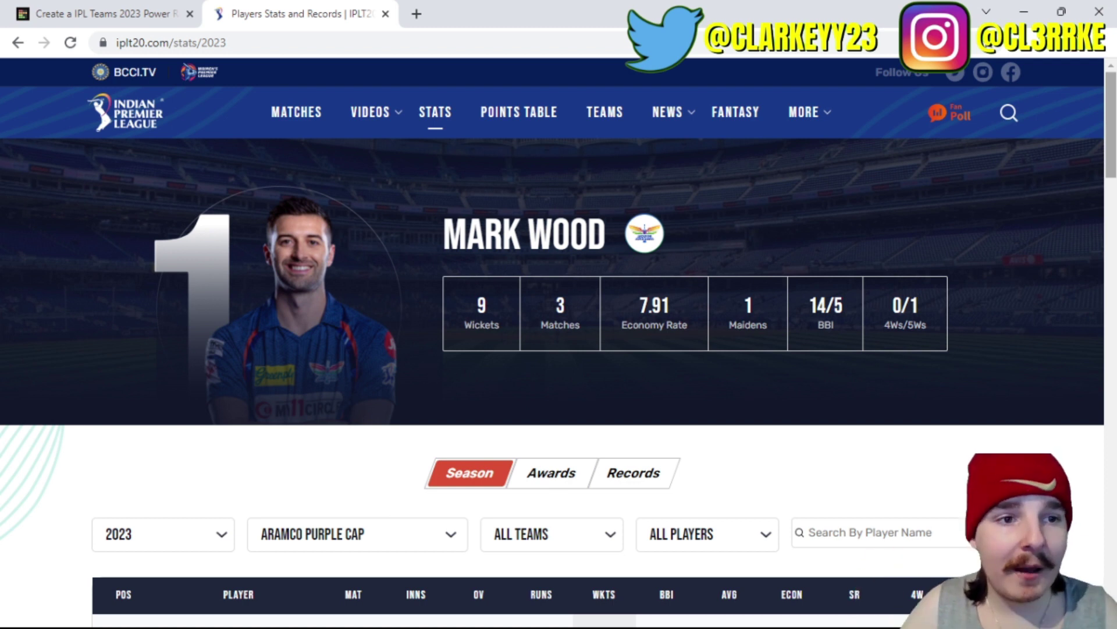
scroll(624, 312, "down", 8)
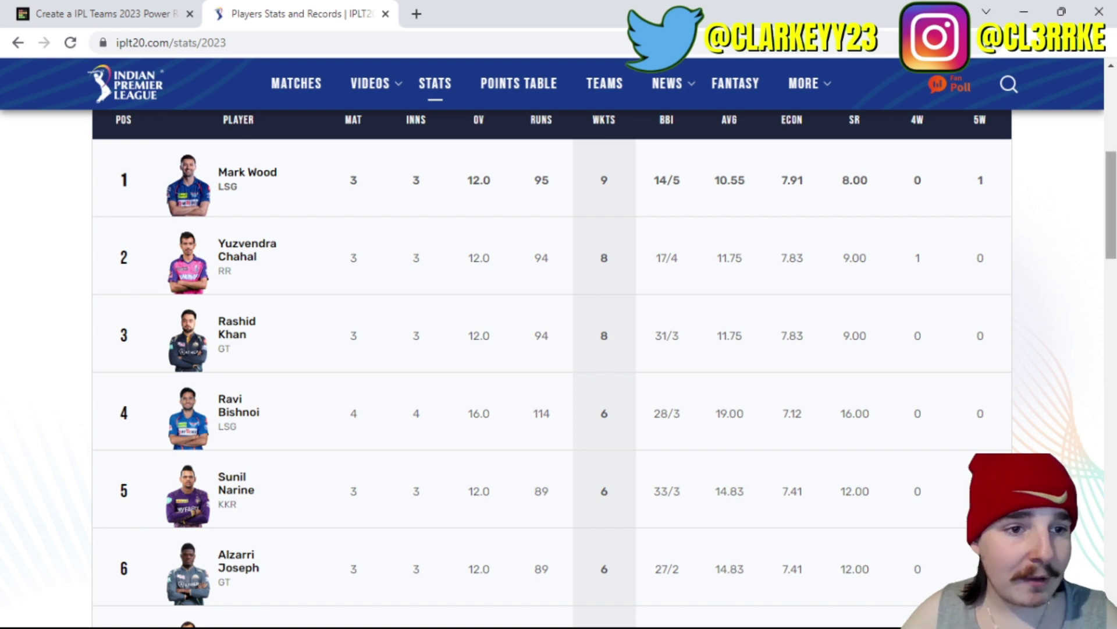
scroll(902, 317, "down", 4)
scroll(553, 369, "down", 8)
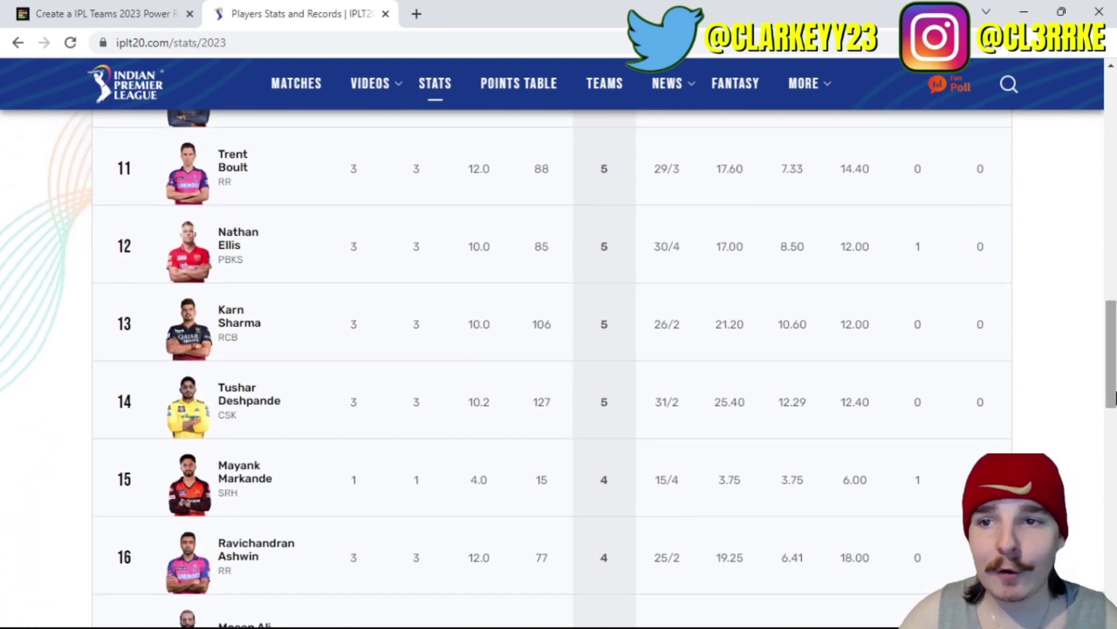
left_click(135, 13)
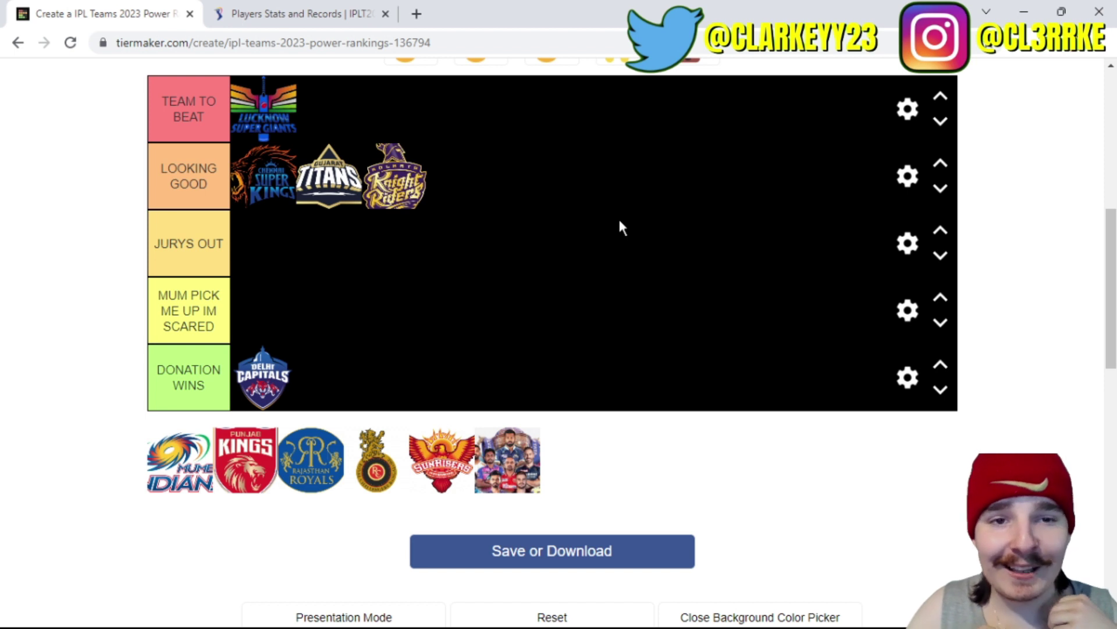
Step: Recheck the top of the Purple Cap ranking, then place Mumbai Indians in the MUM PICK ME UP IM SCARED tier
left_click_drag(1110, 280, 1111, 286)
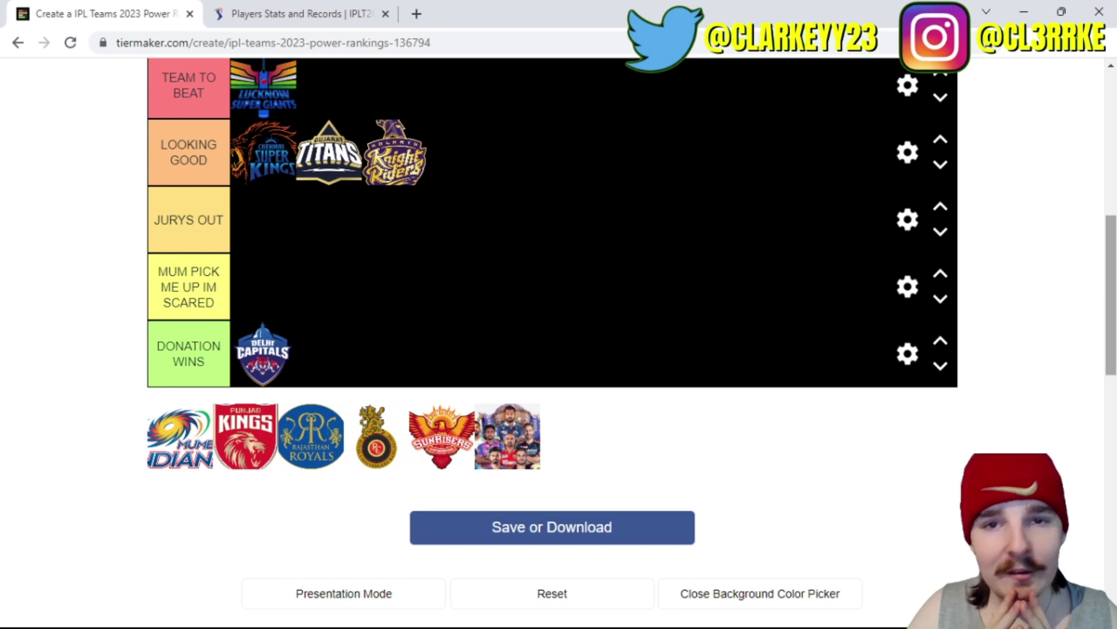
left_click(349, 13)
left_click_drag(1112, 344, 1112, 160)
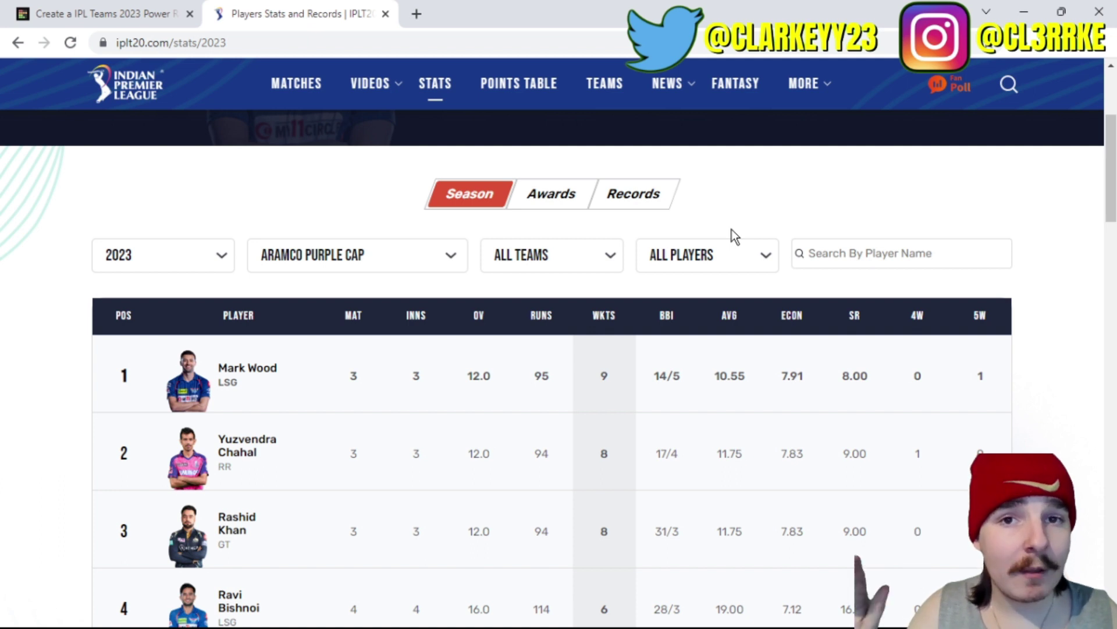
left_click(75, 13)
left_click_drag(172, 454, 291, 314)
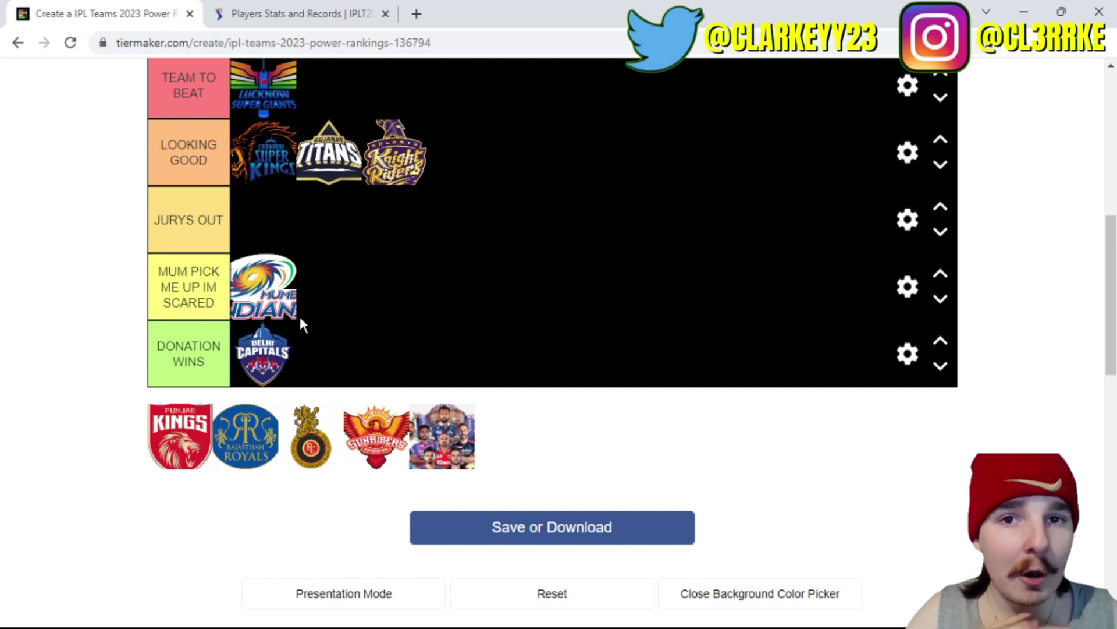
Step: Go back to the IPL statistics, switch to the batters' Aramco Orange Cap ranking, and examine its listed players
left_click(266, 12)
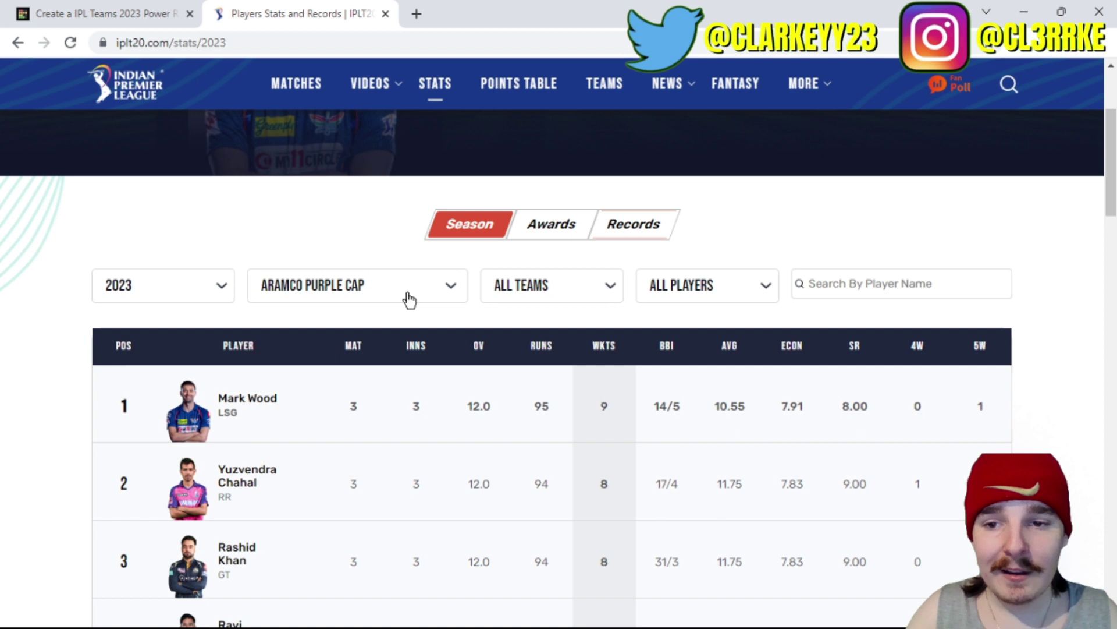
left_click(409, 294)
left_click(319, 309)
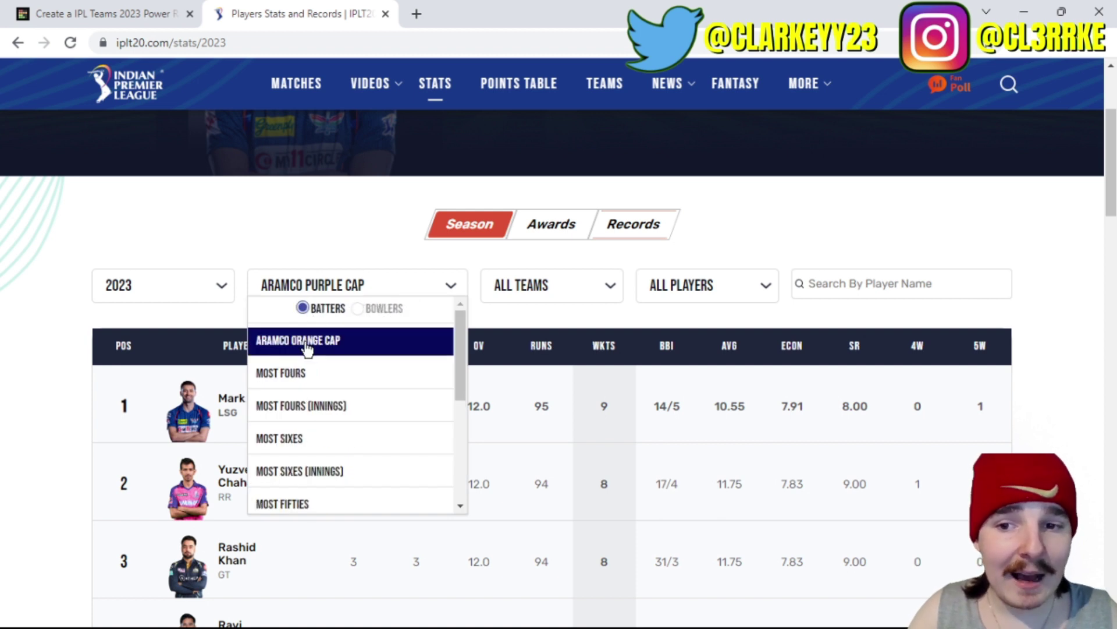
left_click(314, 341)
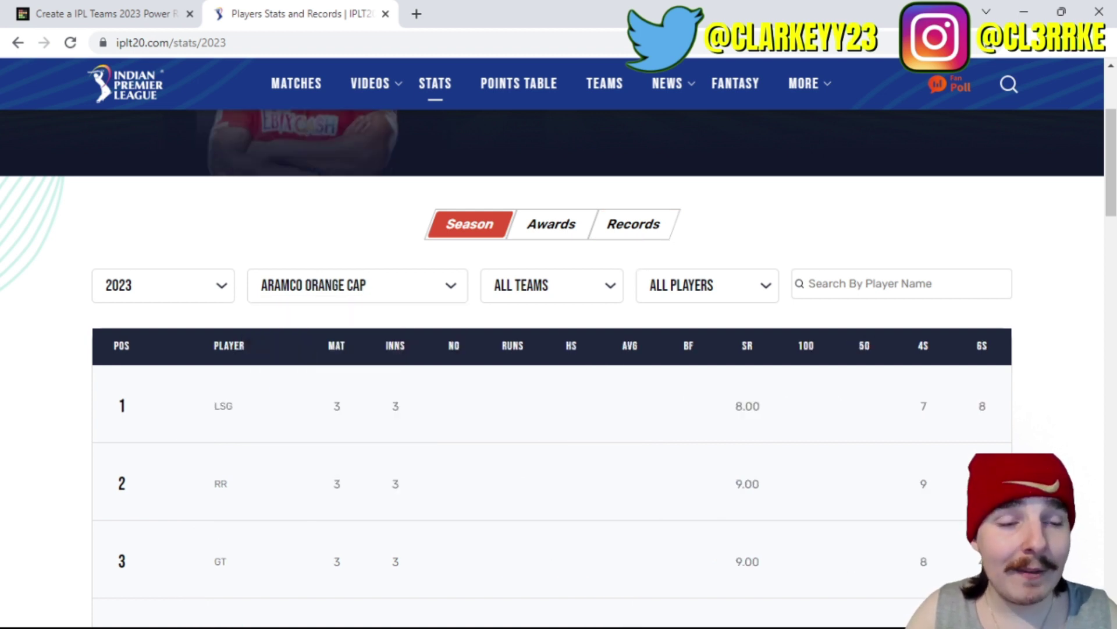
scroll(1114, 211, "up", 2)
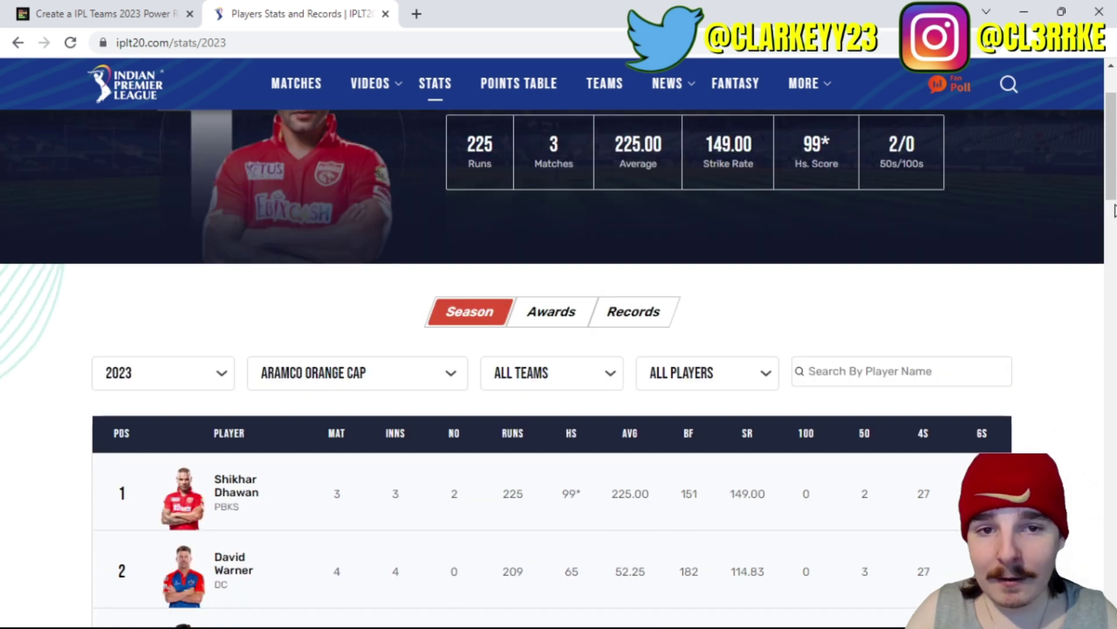
scroll(1115, 211, "down", 6)
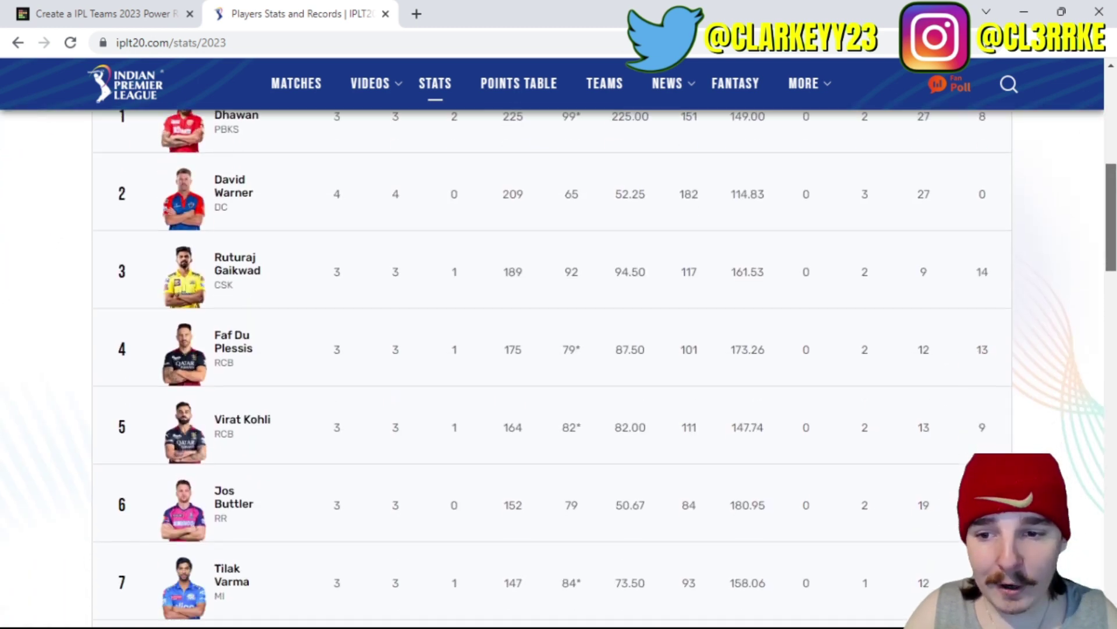
scroll(558, 369, "down", 10)
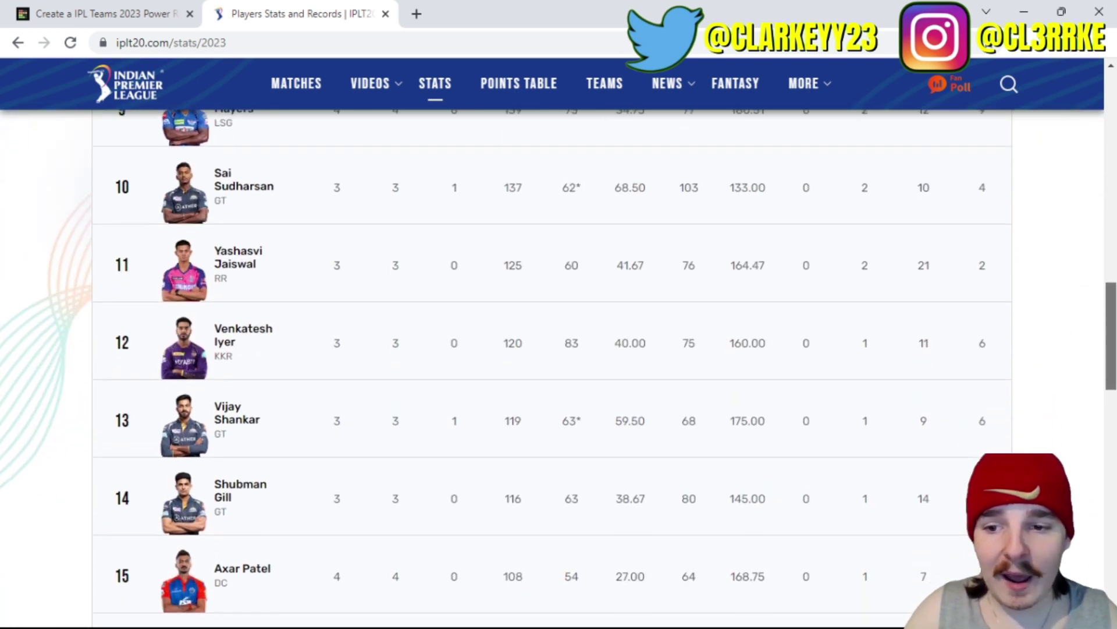
scroll(1114, 418, "down", 4)
scroll(1107, 324, "down", 2)
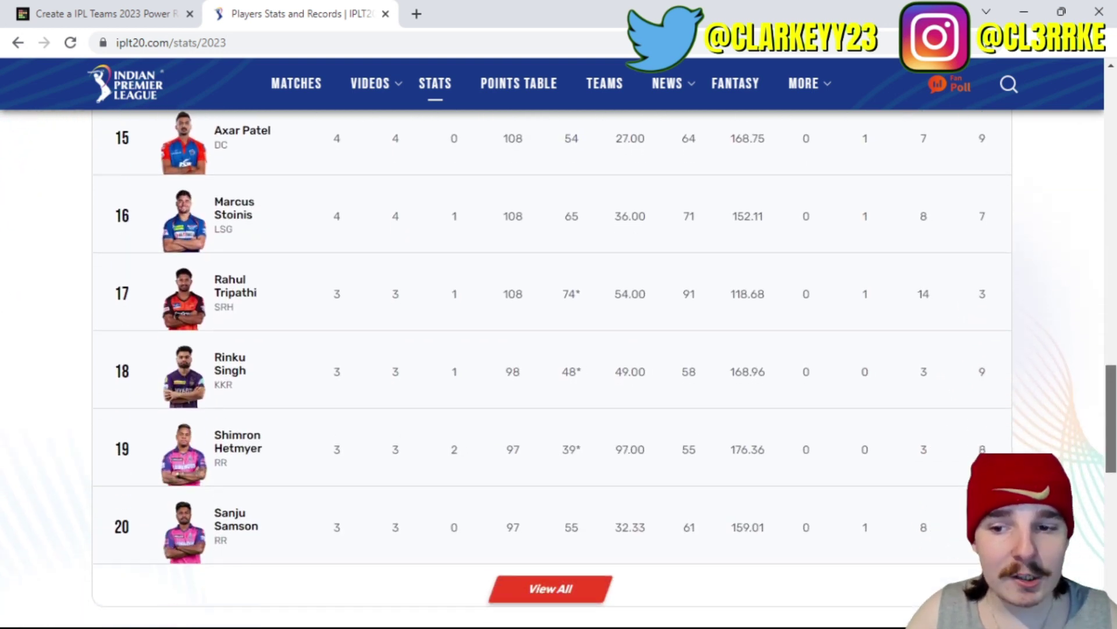
scroll(1107, 324, "up", 10)
scroll(1107, 324, "up", 1)
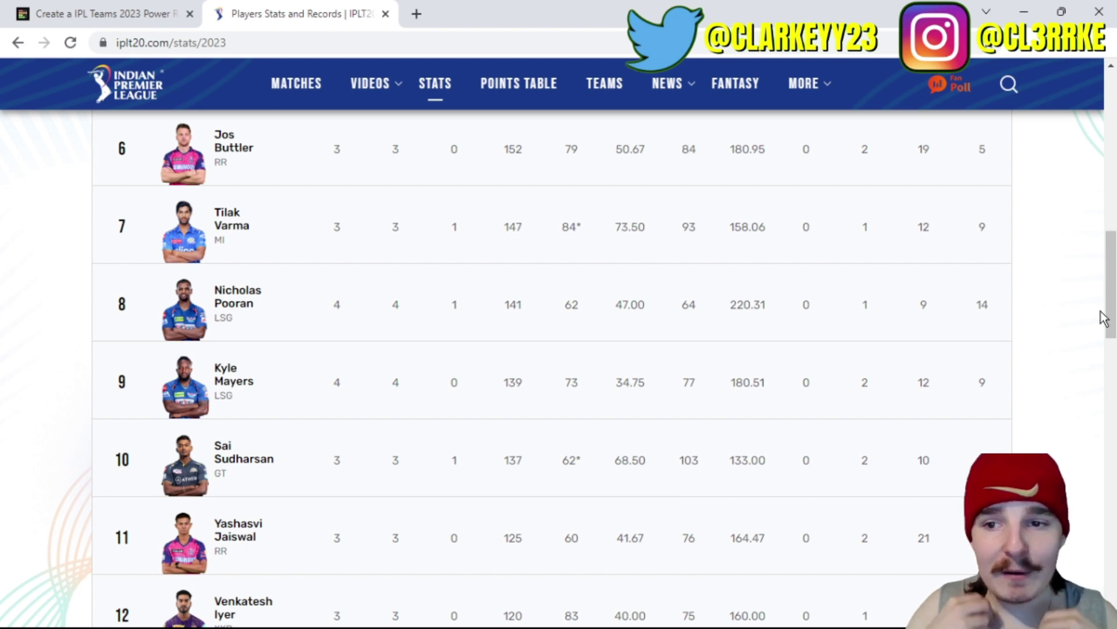
Step: Switch the statistics back to the bowlers' Aramco Purple Cap and look down to the lower-ranked bowlers
left_click_drag(1104, 318, 1108, 208)
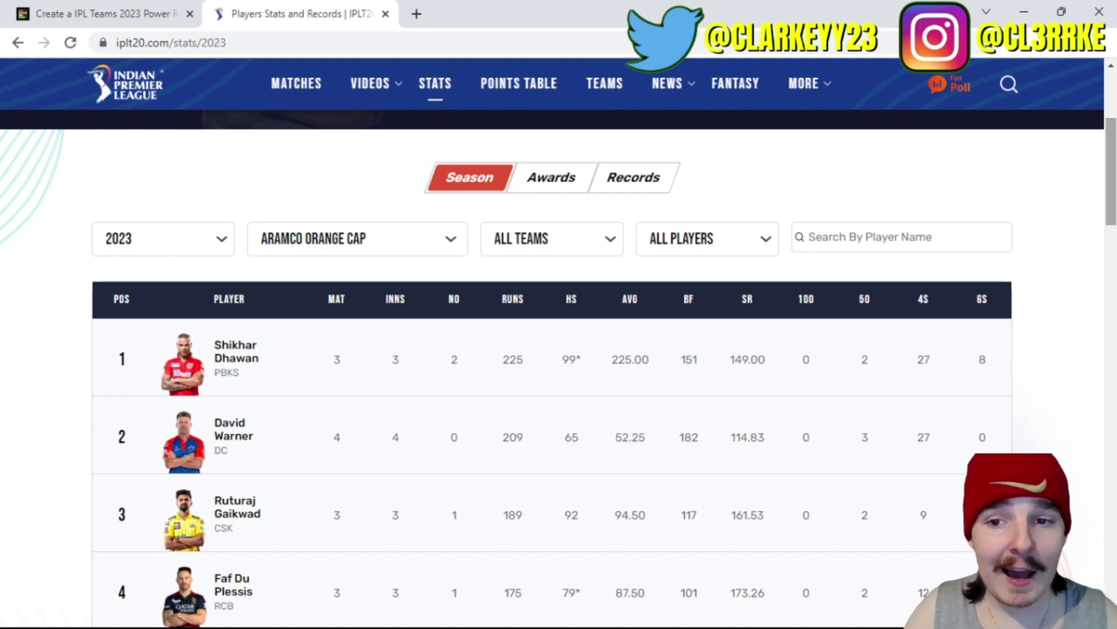
left_click(361, 251)
left_click(363, 263)
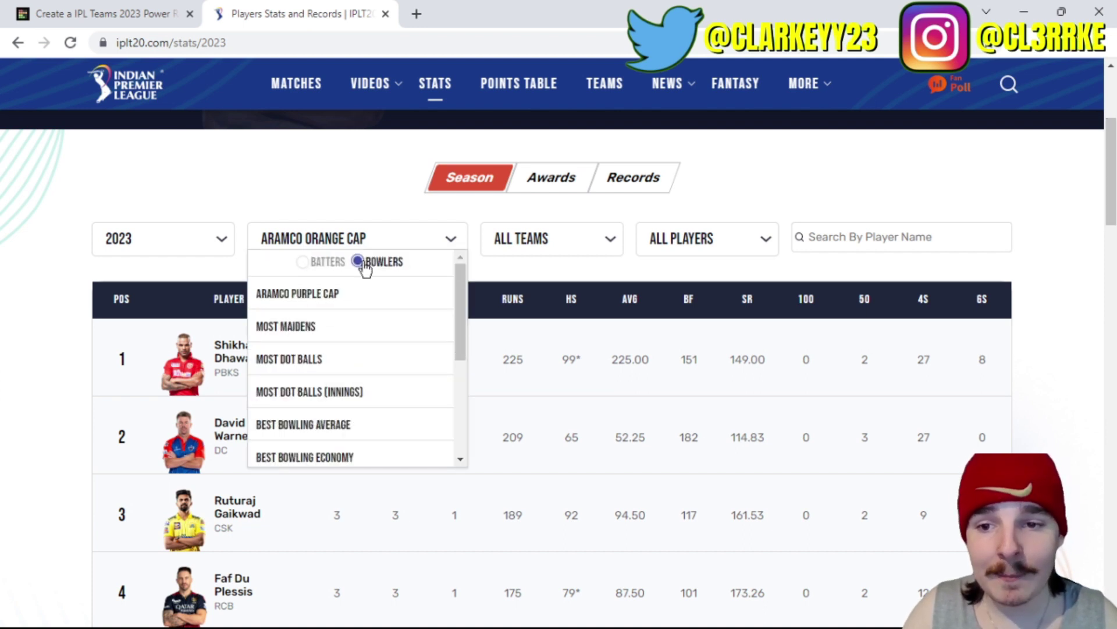
left_click(339, 297)
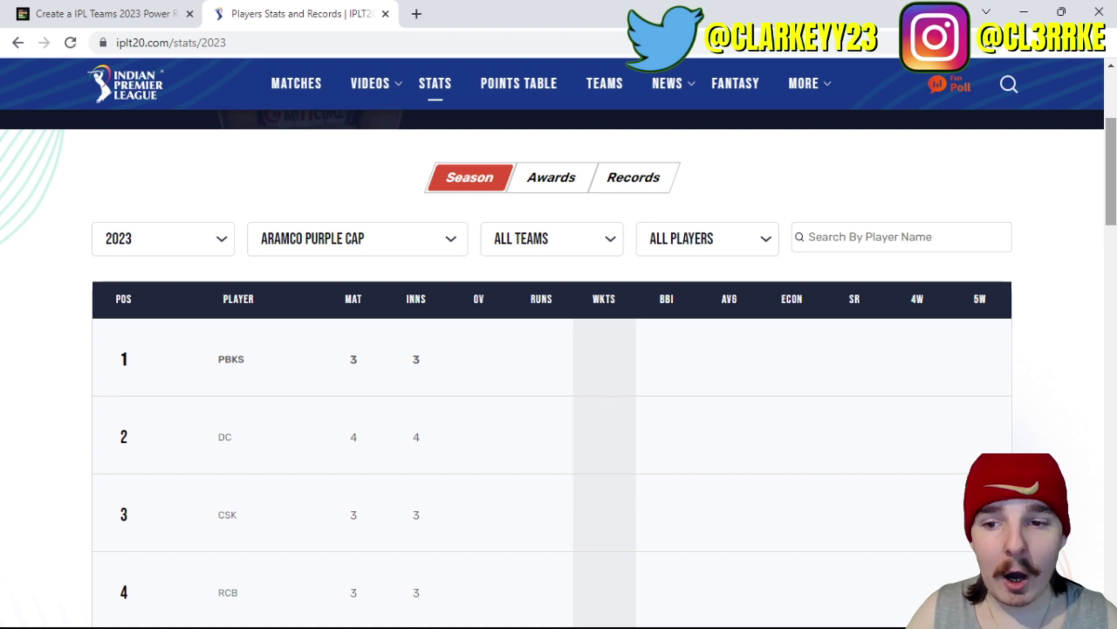
left_click_drag(1112, 201, 1112, 438)
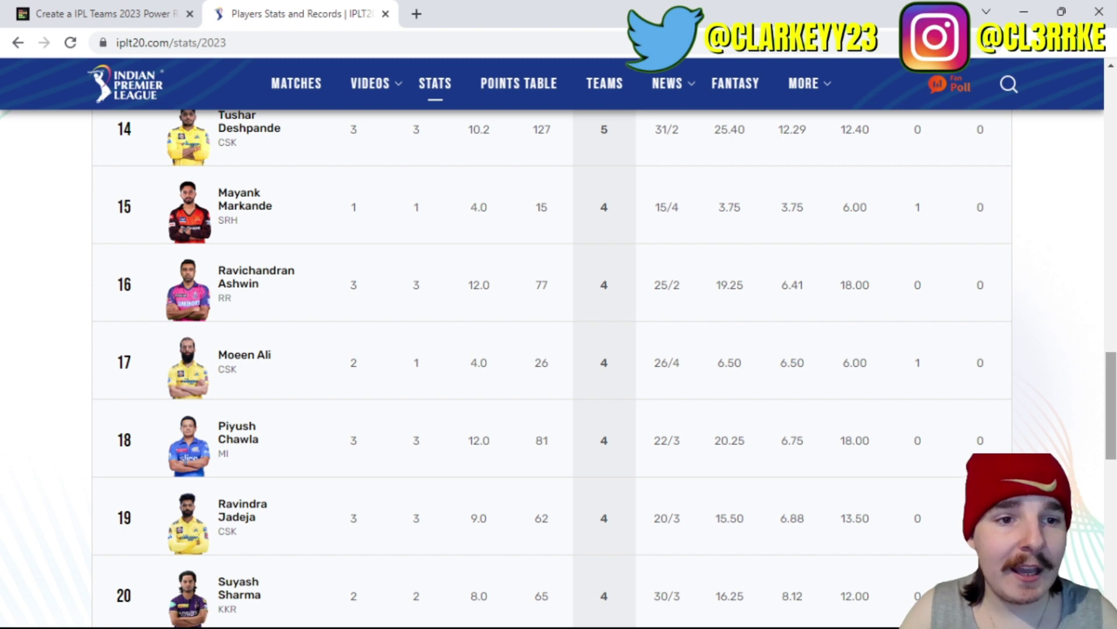
Step: Finish checking the lower-ranked bowlers, return to the tier list, and place Punjab Kings in the LOOKING GOOD tier
scroll(1112, 426, "up", 1)
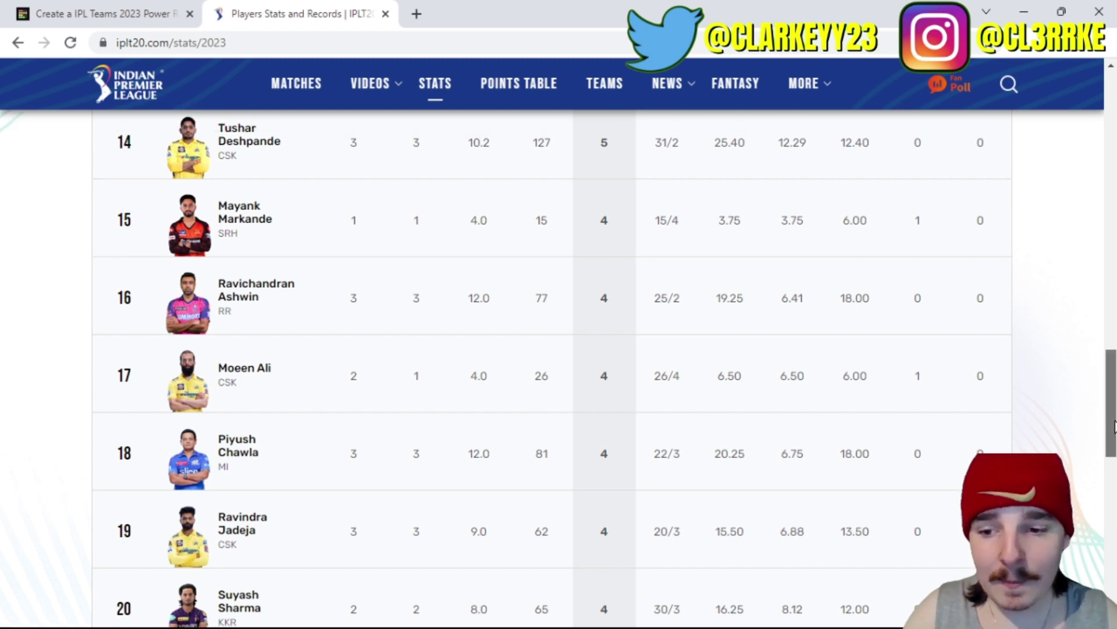
scroll(1114, 426, "up", 1)
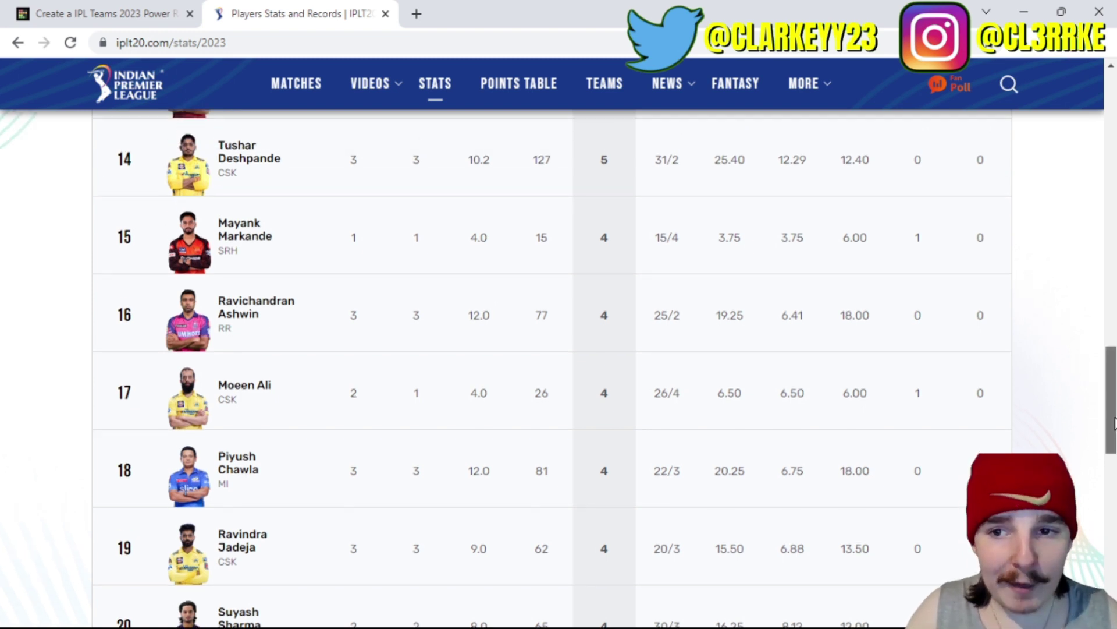
left_click_drag(1114, 423, 1113, 140)
left_click(151, 13)
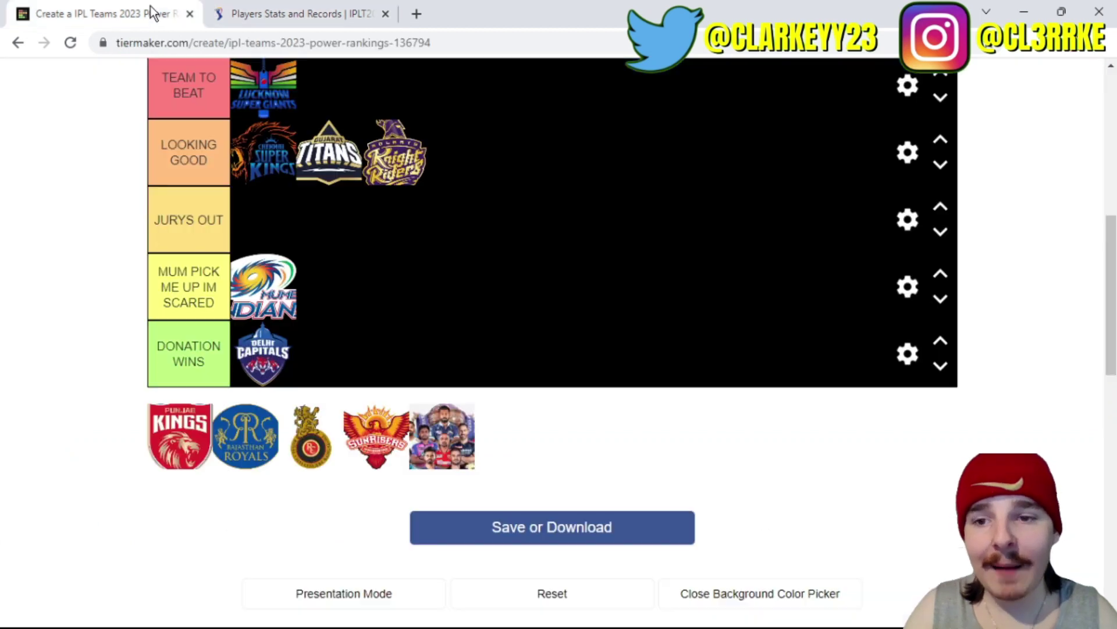
left_click_drag(1109, 274, 1109, 266)
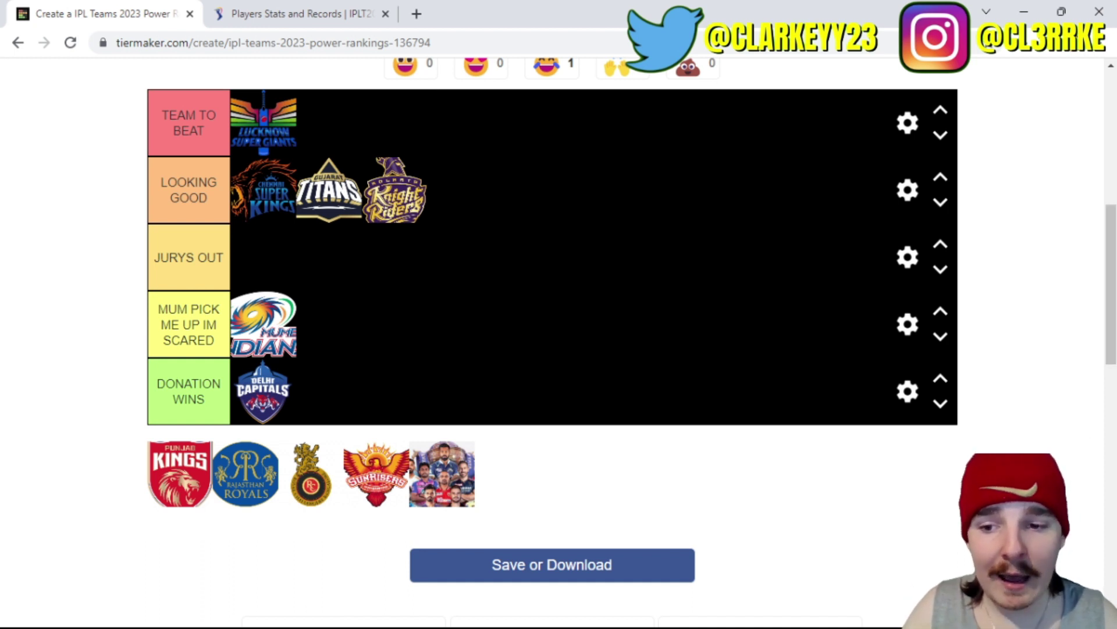
left_click_drag(182, 474, 489, 215)
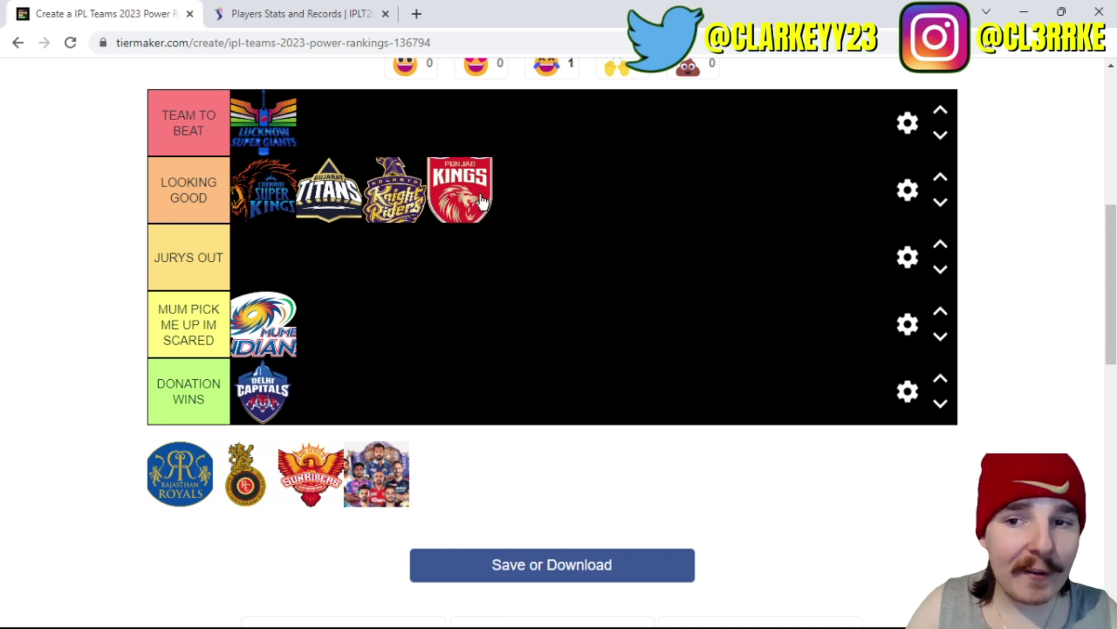
Step: Try Punjab Kings in the JURYS OUT tier and move it back to LOOKING GOOD
left_click_drag(481, 200, 480, 234)
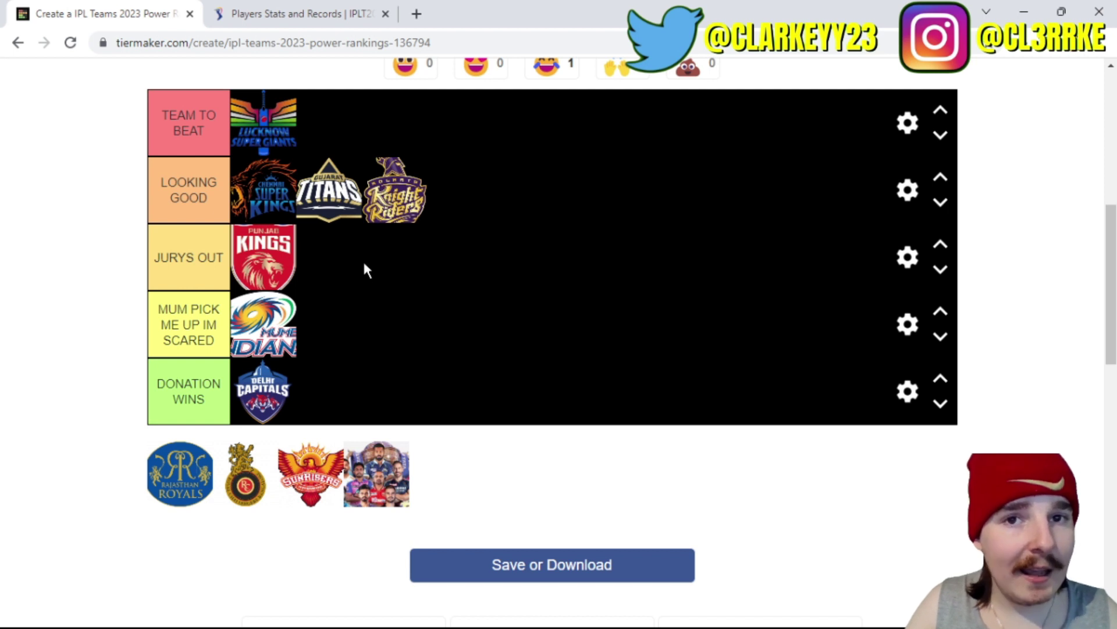
left_click_drag(293, 255, 534, 190)
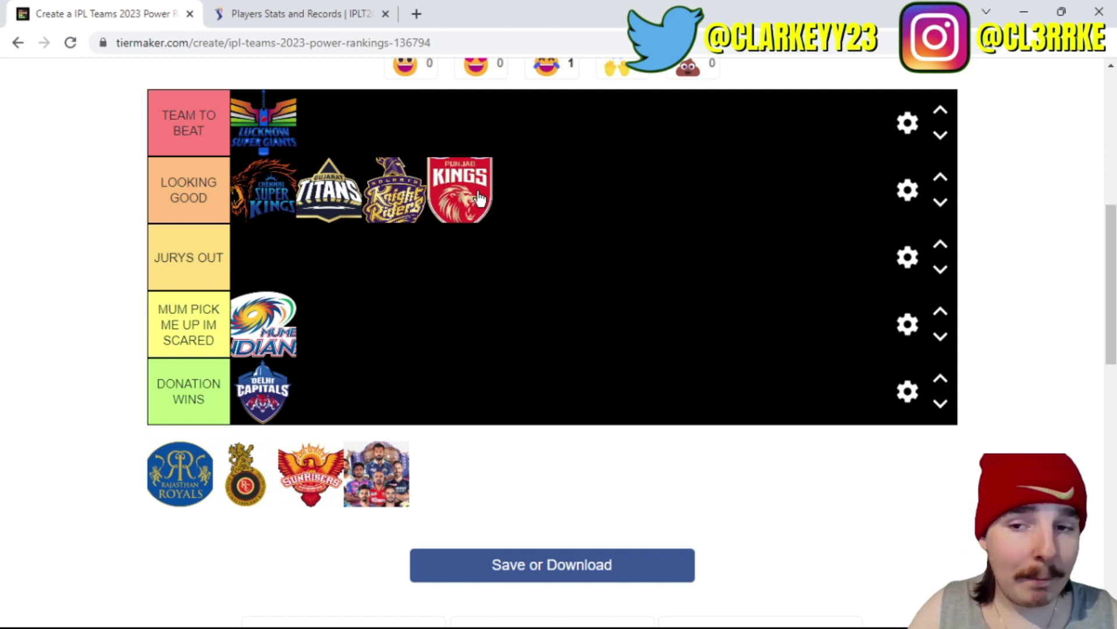
left_click_drag(479, 198, 497, 221)
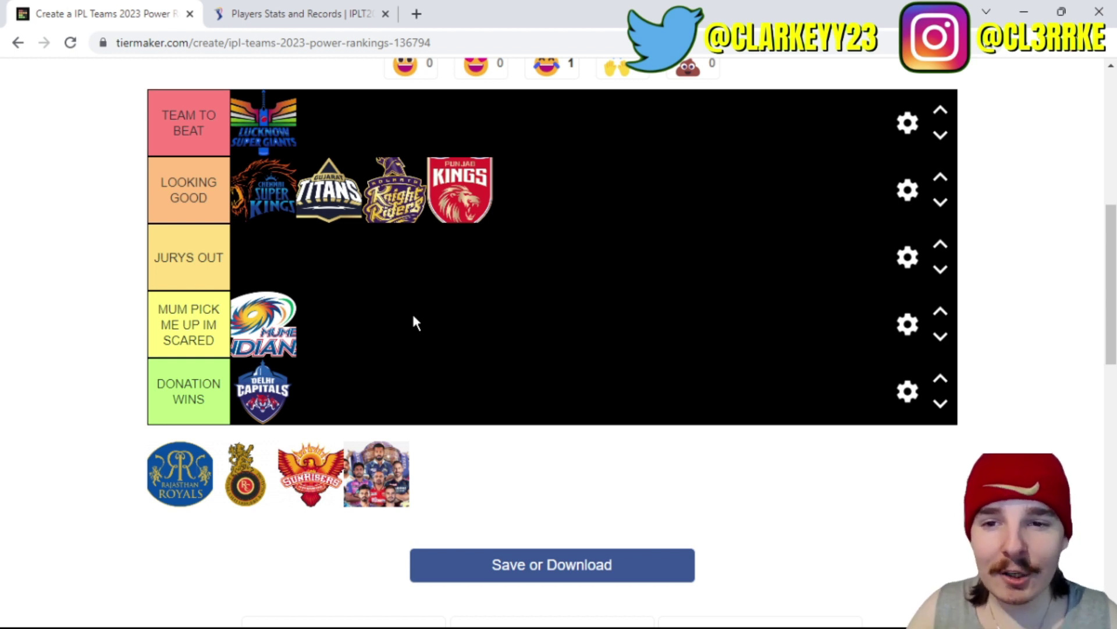
Step: Switch to the IPL site, open the 2023 points table, and examine the teams' standings and recent form
left_click(332, 12)
left_click(494, 111)
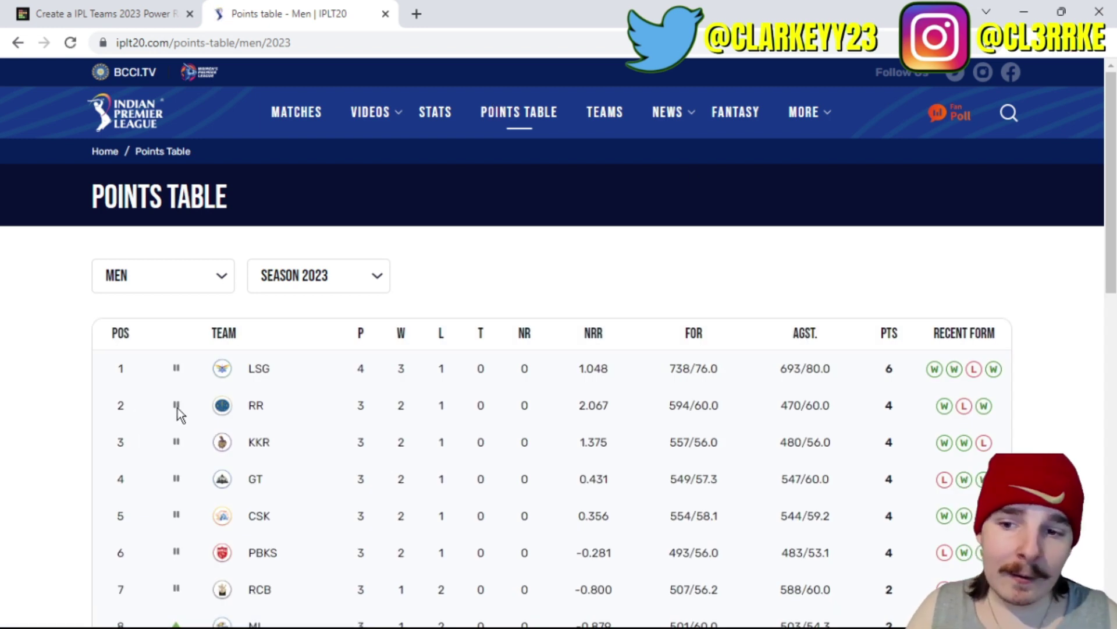
scroll(704, 361, "down", 2)
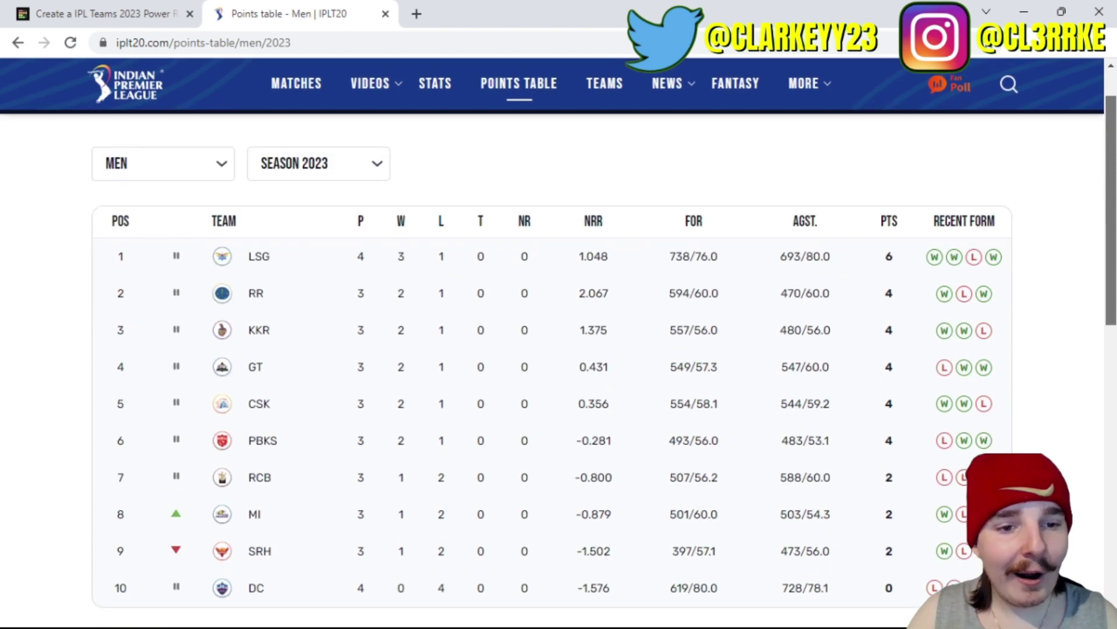
scroll(559, 344, "down", 1)
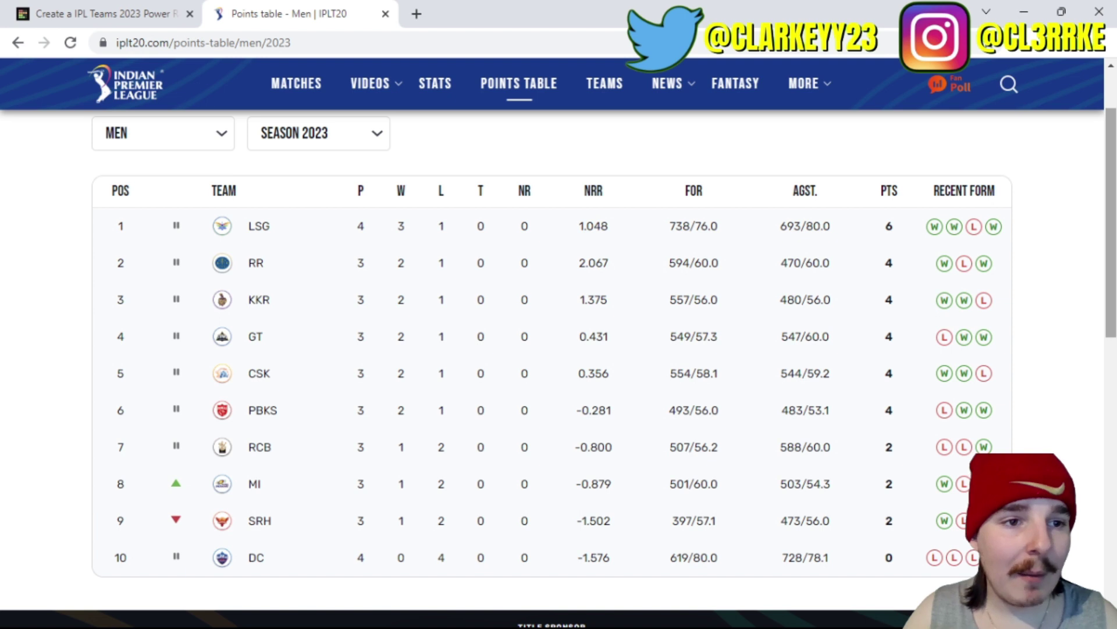
scroll(1114, 168, "up", 1)
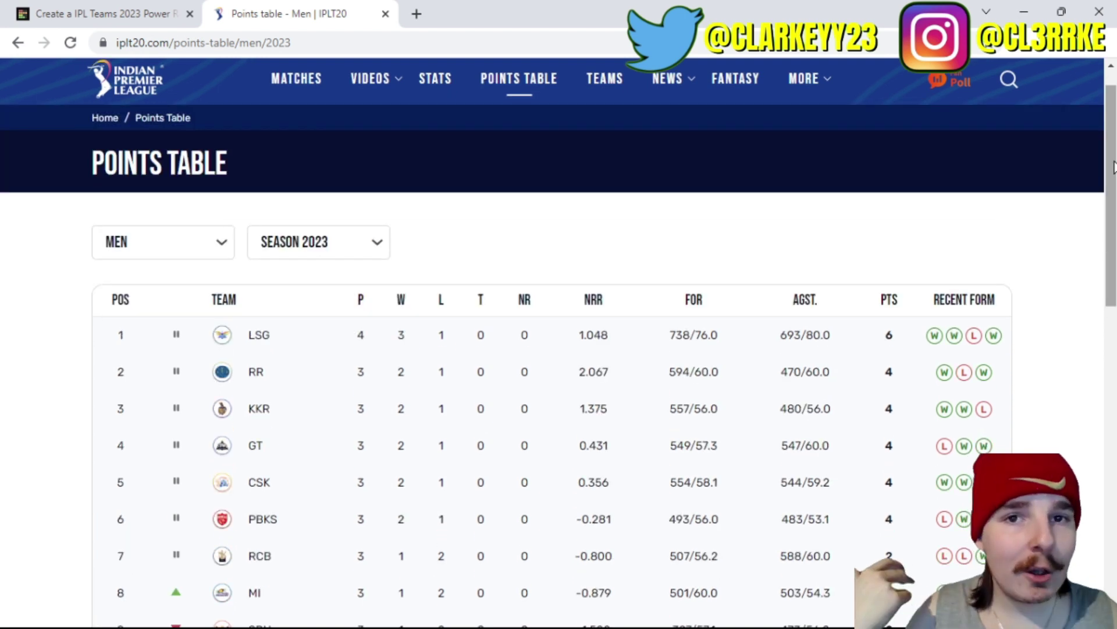
left_click(284, 241)
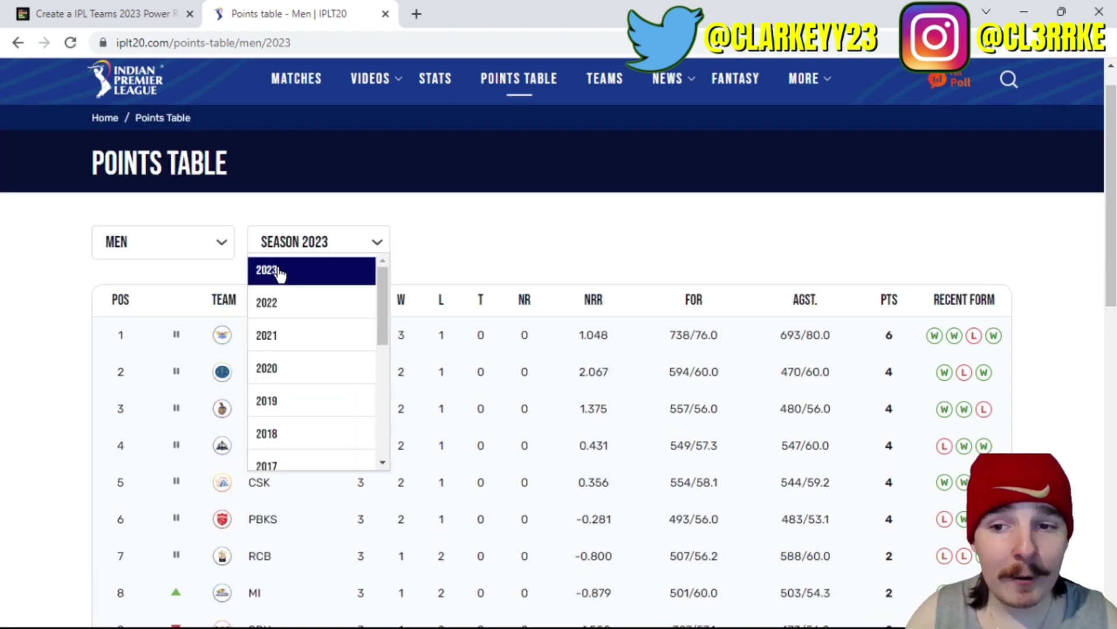
left_click(184, 250)
left_click(915, 213)
scroll(559, 343, "up", 1)
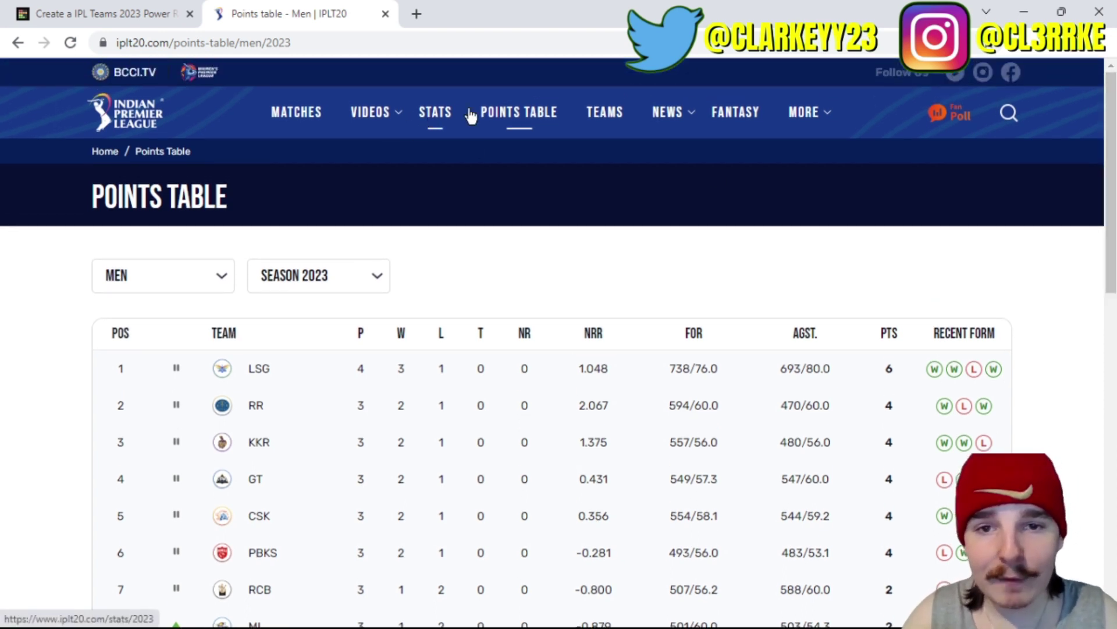
Step: Open the 2023 player statistics and read through the batters in the Aramco Orange Cap ranking
left_click(437, 119)
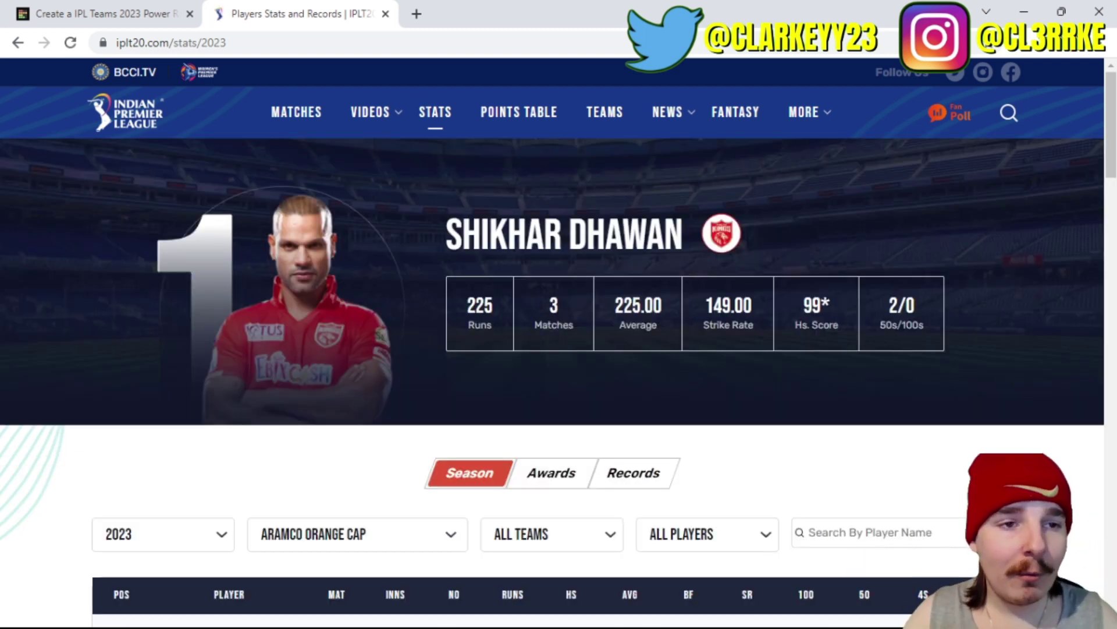
scroll(499, 225, "down", 5)
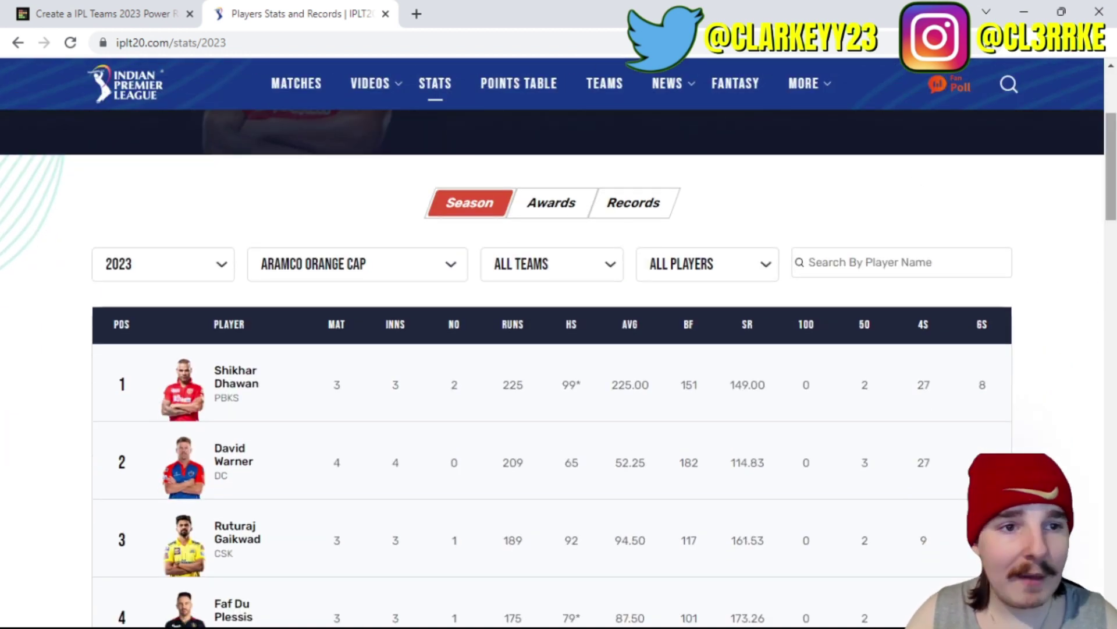
scroll(559, 368, "down", 7)
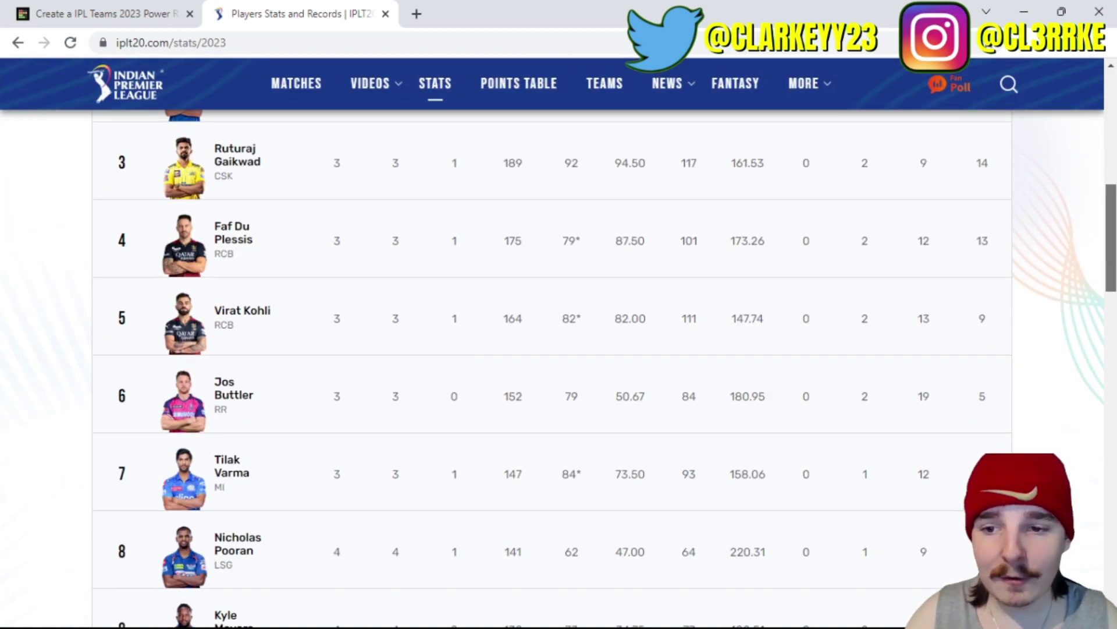
scroll(558, 369, "down", 12)
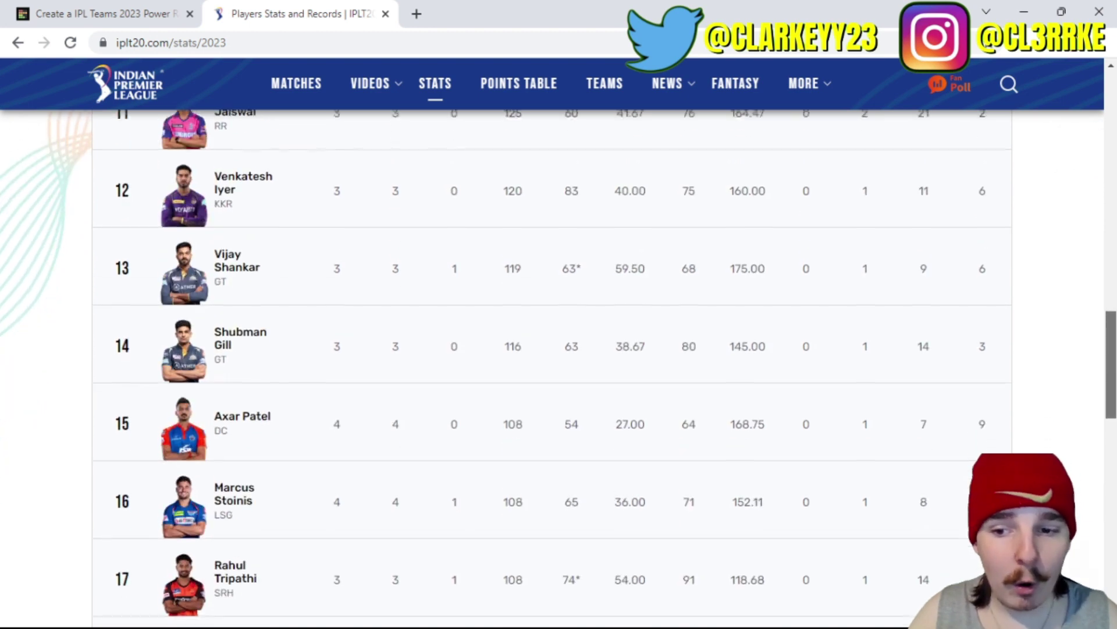
scroll(559, 369, "down", 5)
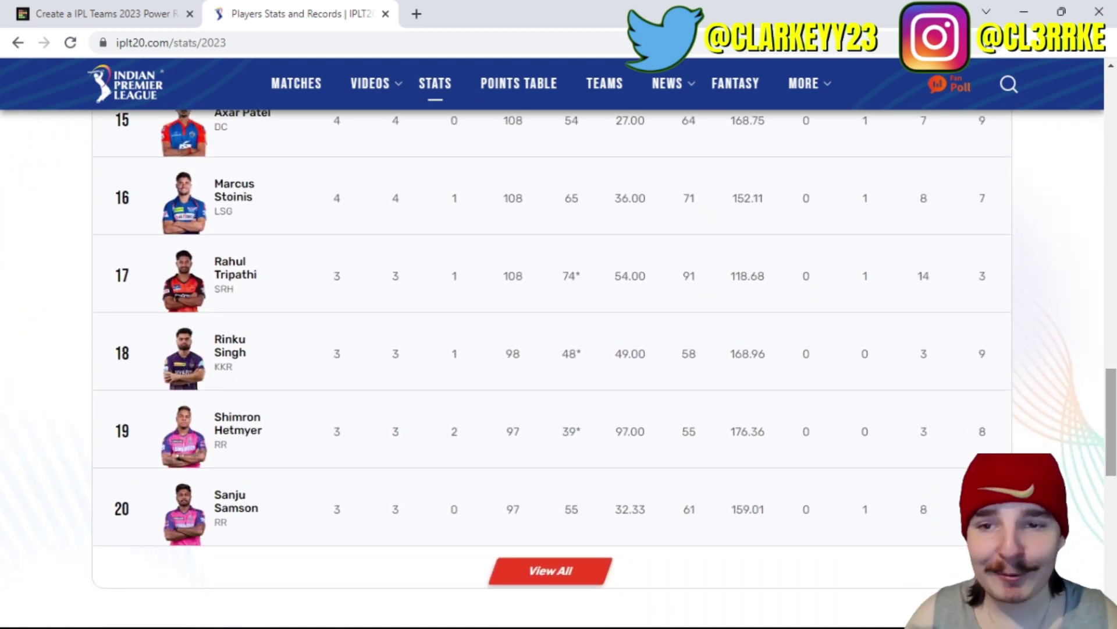
Step: Switch the statistics to the bowlers' Aramco Purple Cap ranking and read through the listed players
scroll(437, 271, "up", 20)
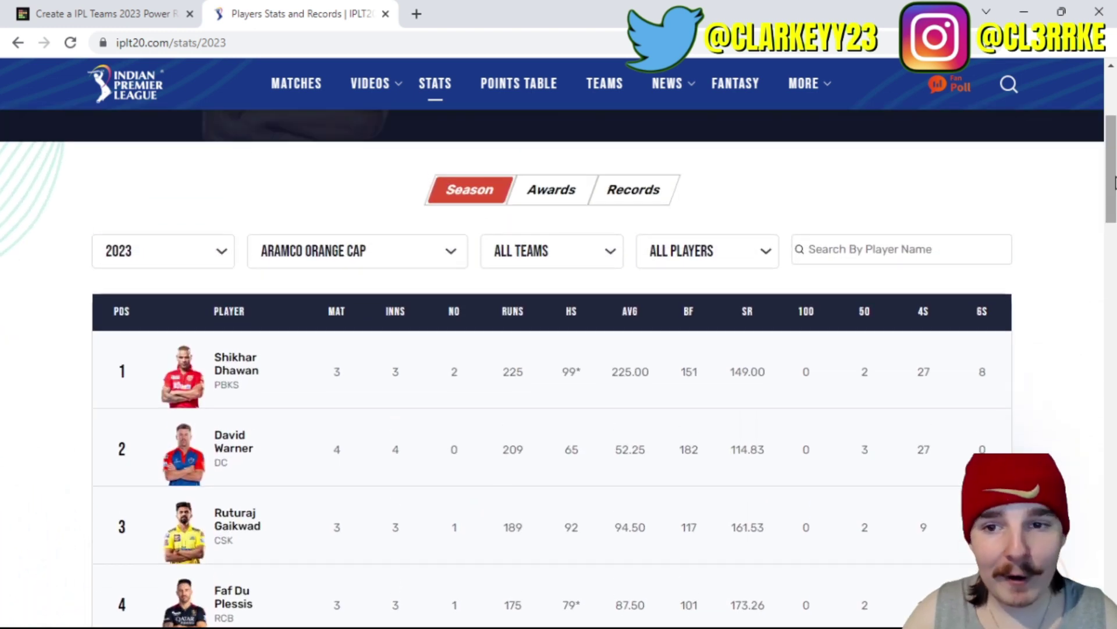
left_click(438, 269)
left_click(373, 280)
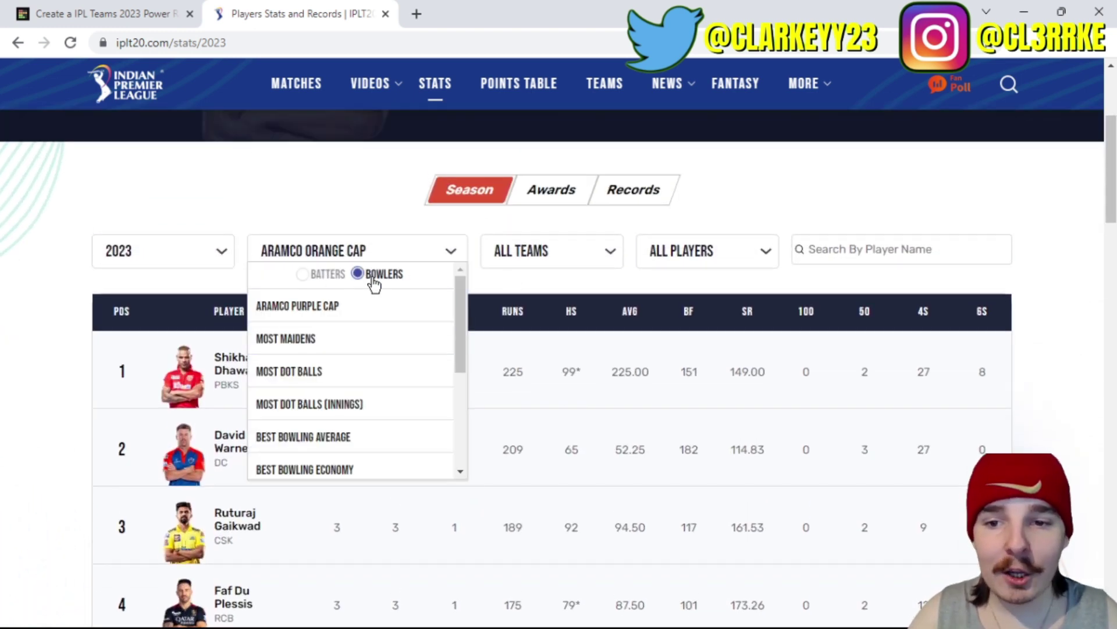
scroll(518, 286, "down", 2)
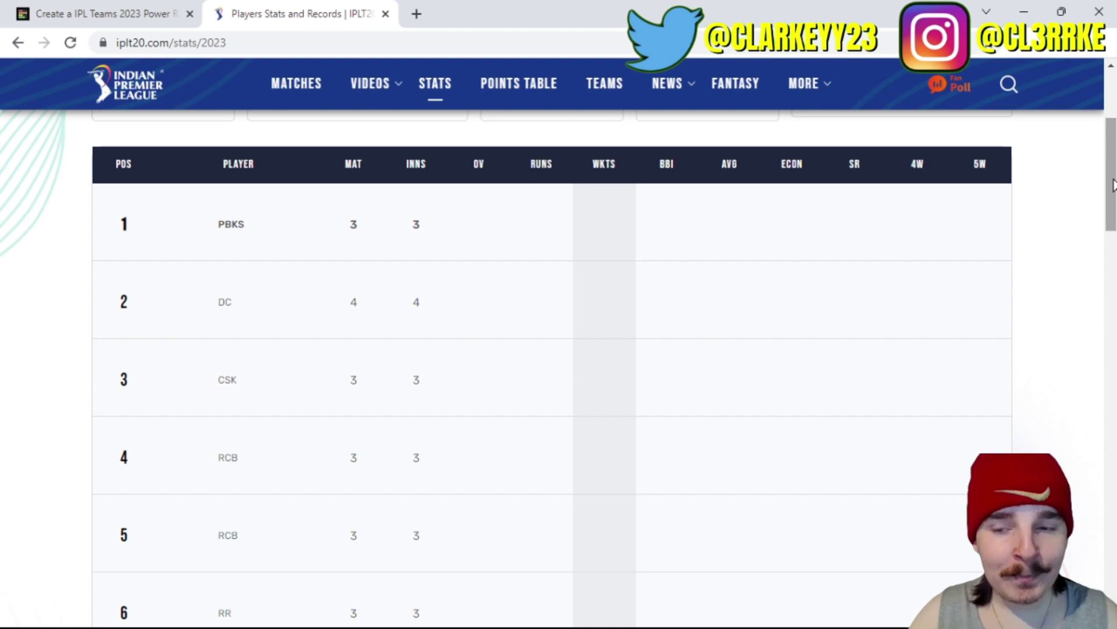
left_click_drag(1113, 184, 1113, 304)
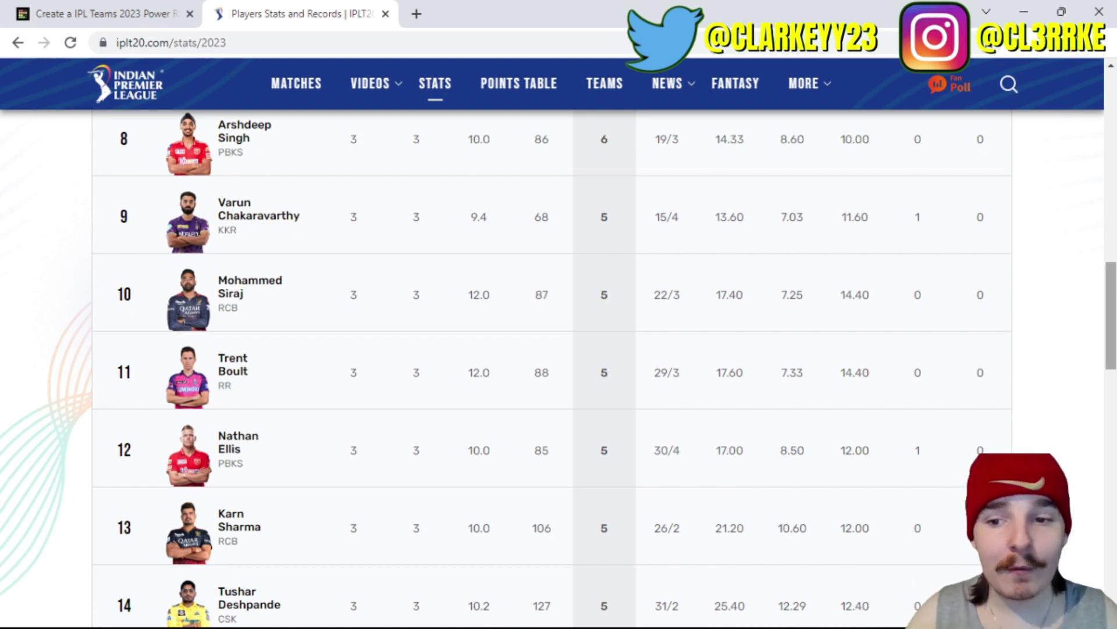
scroll(559, 367, "down", 11)
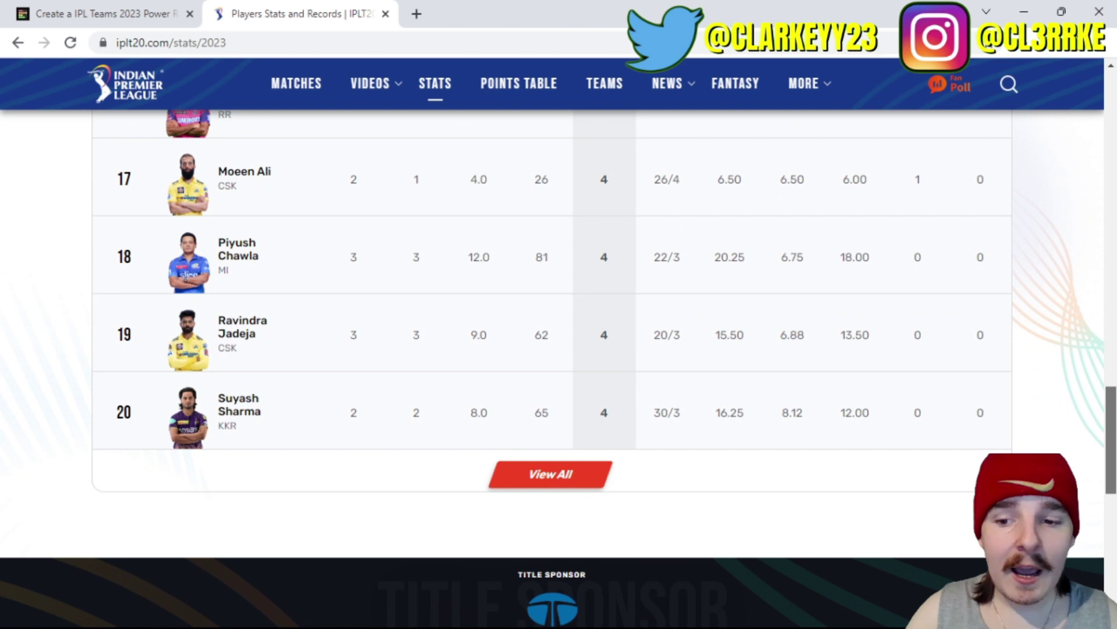
Step: Return to the tier list and place Rajasthan Royals in the TEAM TO BEAT tier after Lucknow Super Giants
left_click(125, 13)
left_click_drag(173, 483, 336, 150)
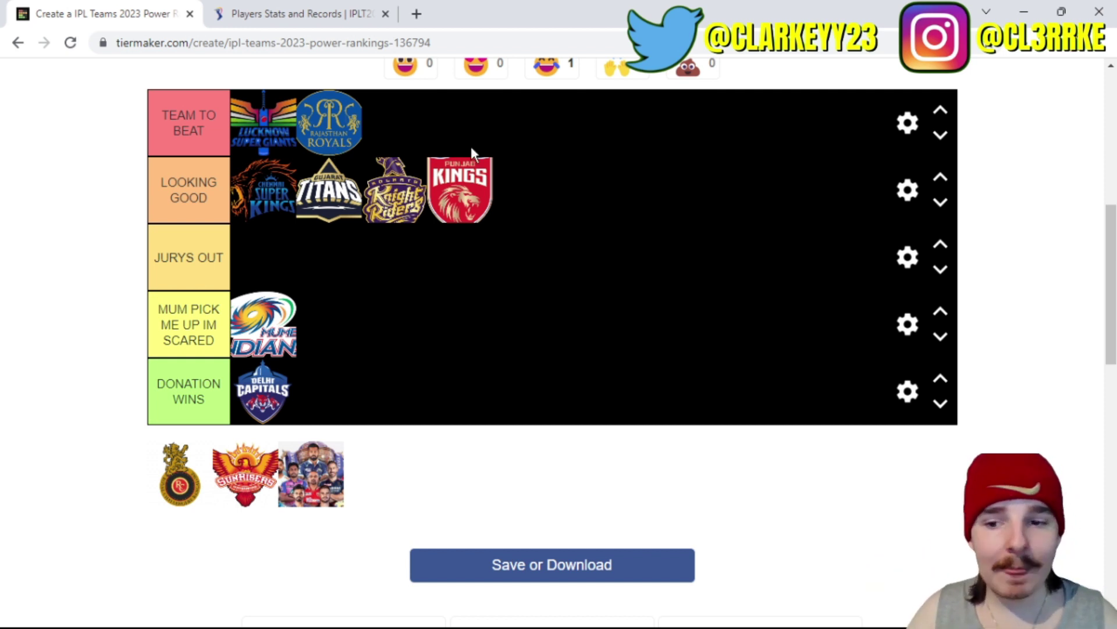
scroll(1113, 236, "down", 2)
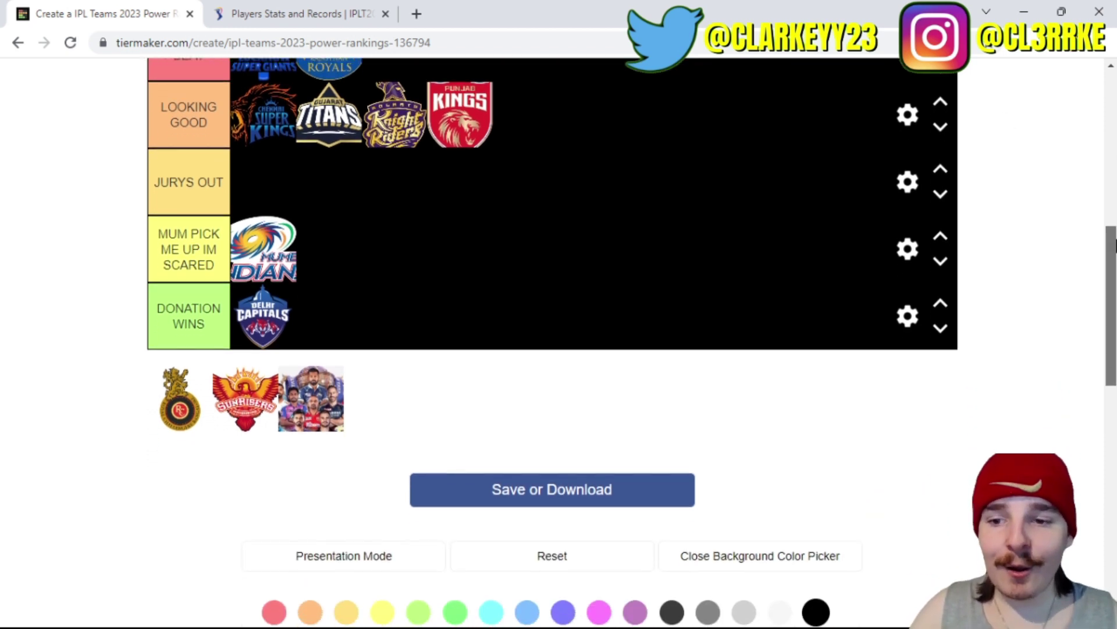
scroll(1113, 236, "up", 1)
Step: Recheck the top bowlers and the points table, and place Royal Challengers Bangalore in the JURYS OUT tier
left_click(239, 11)
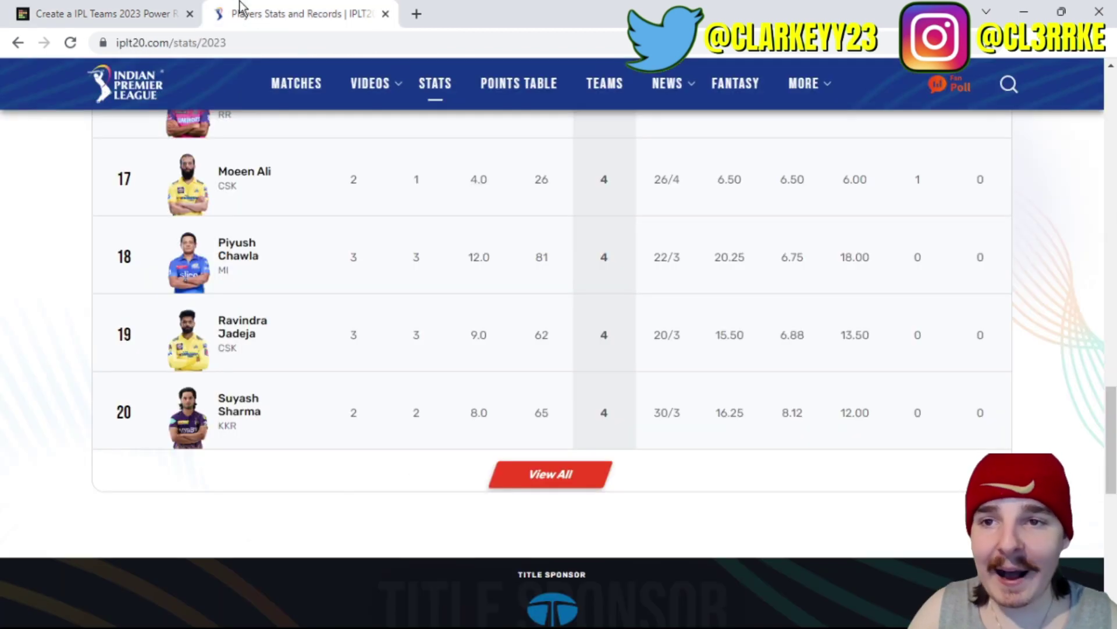
scroll(558, 367, "up", 20)
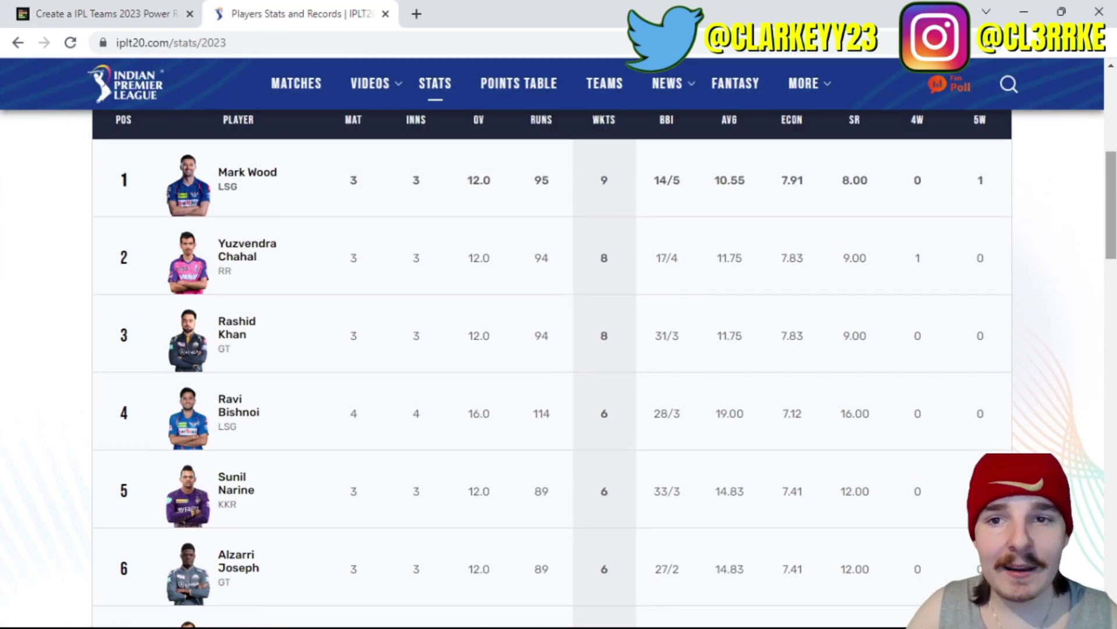
left_click(509, 102)
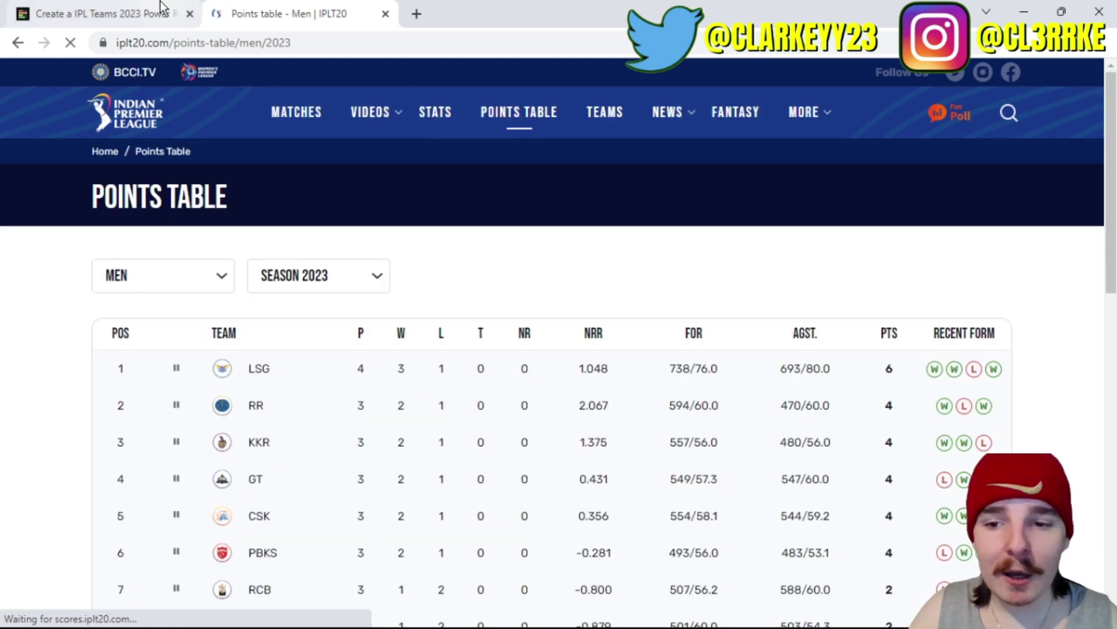
left_click(162, 8)
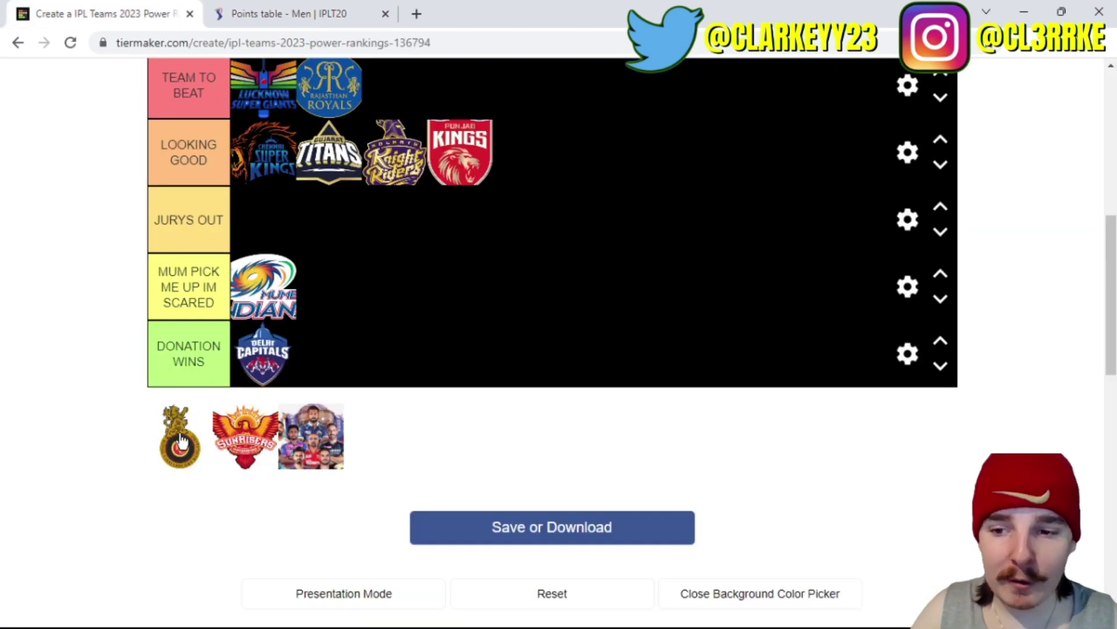
left_click_drag(181, 440, 297, 228)
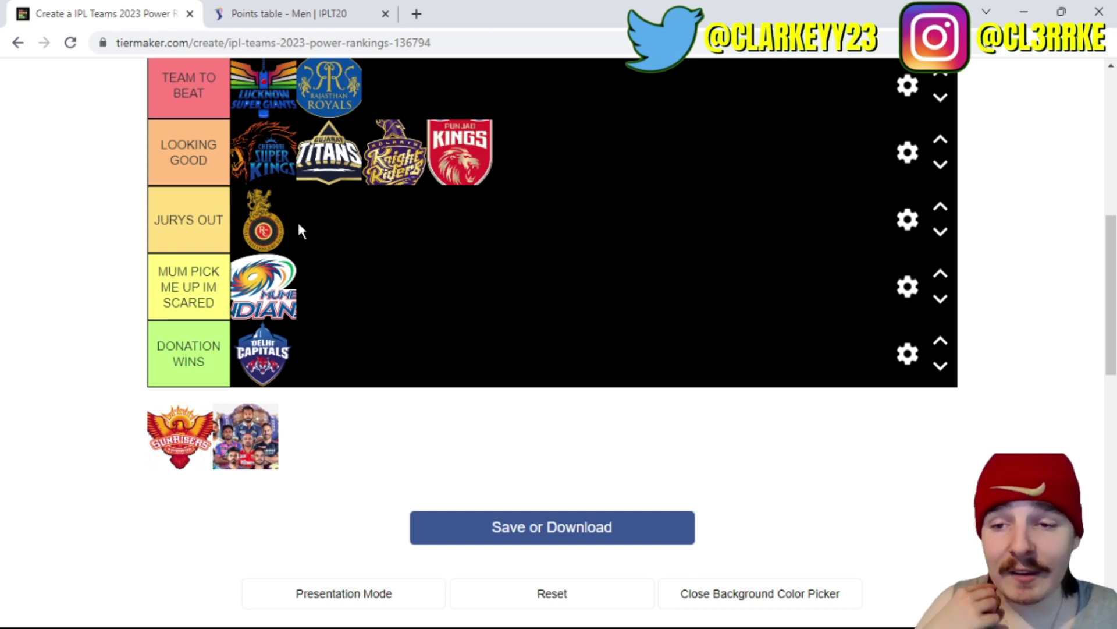
Step: Go back to the IPL points table and examine the lower-placed teams' results, net run rates and recent form
left_click(310, 8)
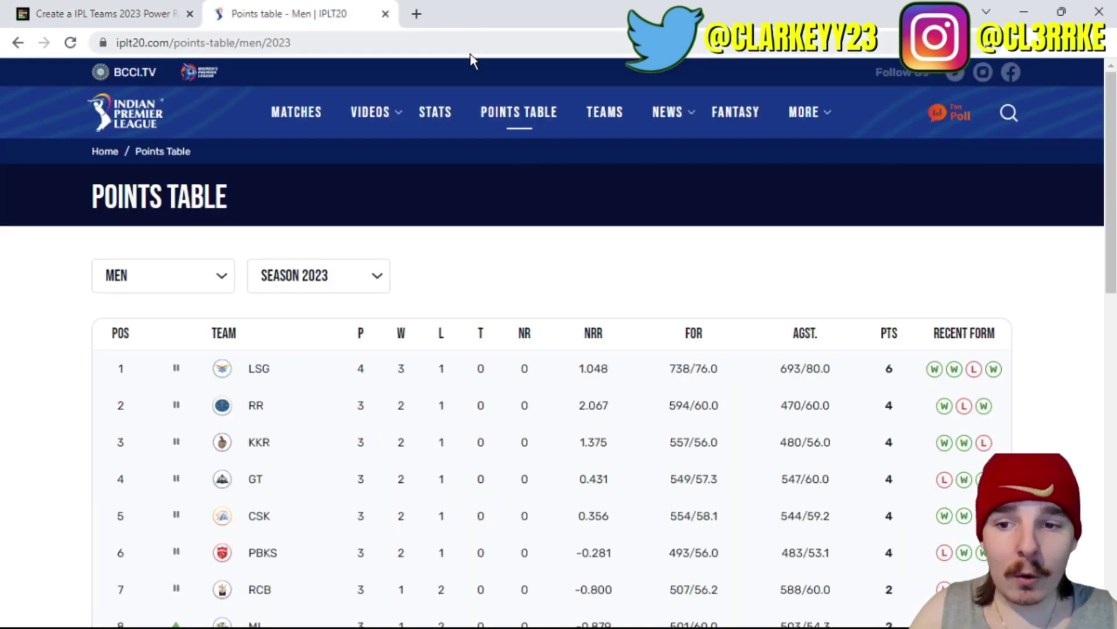
scroll(559, 349, "down", 4)
scroll(559, 349, "up", 1)
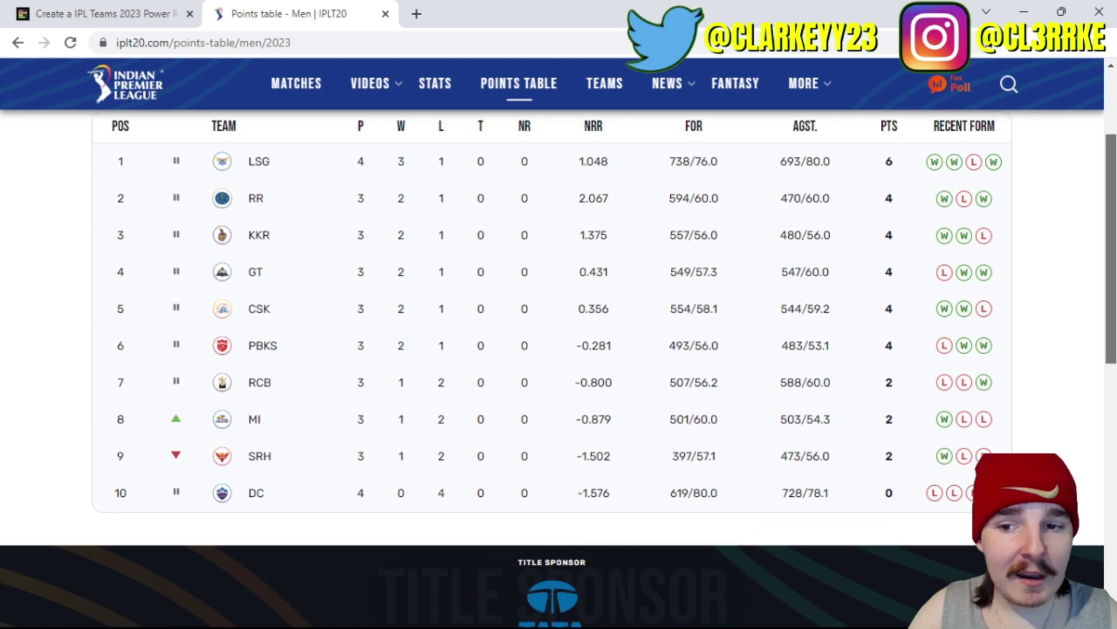
scroll(1104, 325, "down", 2)
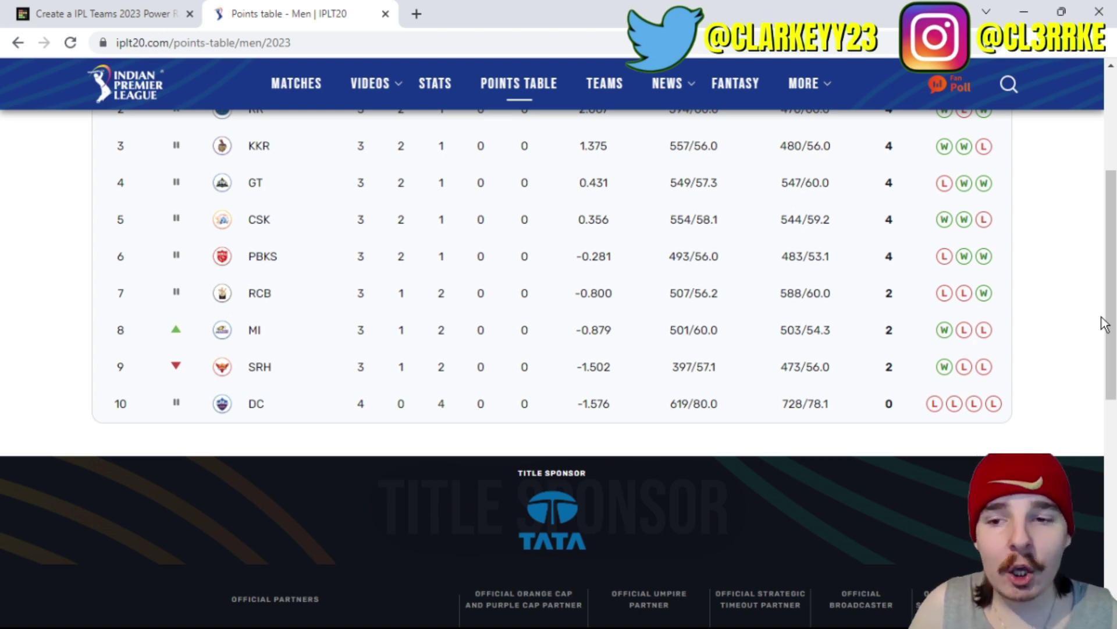
left_click_drag(1109, 323, 1108, 223)
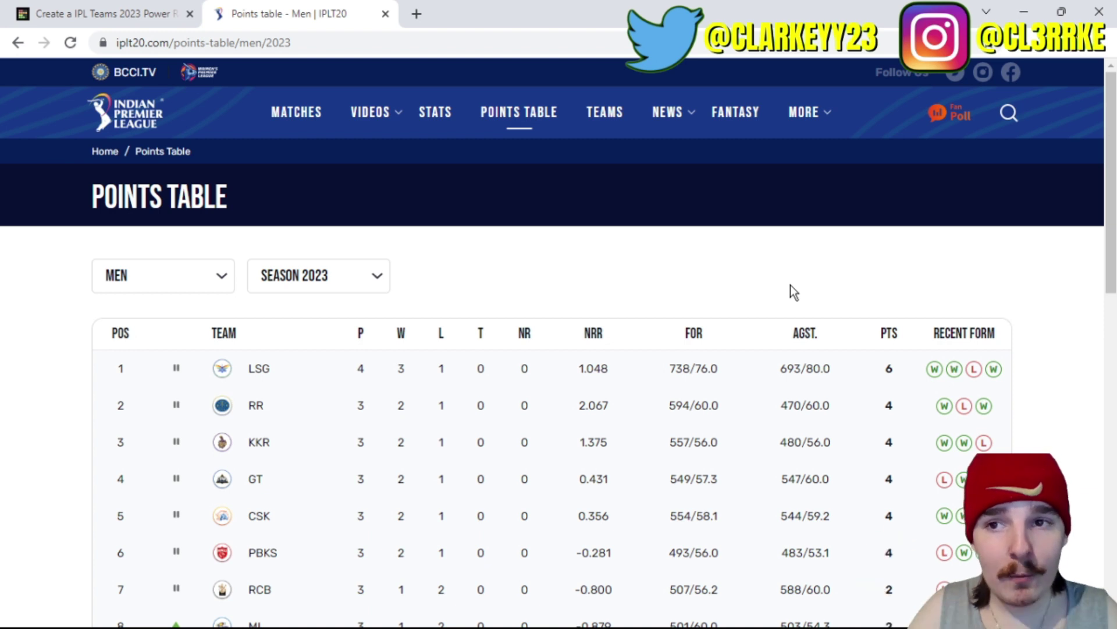
Step: Open the IPL match fixtures and look through the upcoming games from Match 17 onwards
left_click(278, 108)
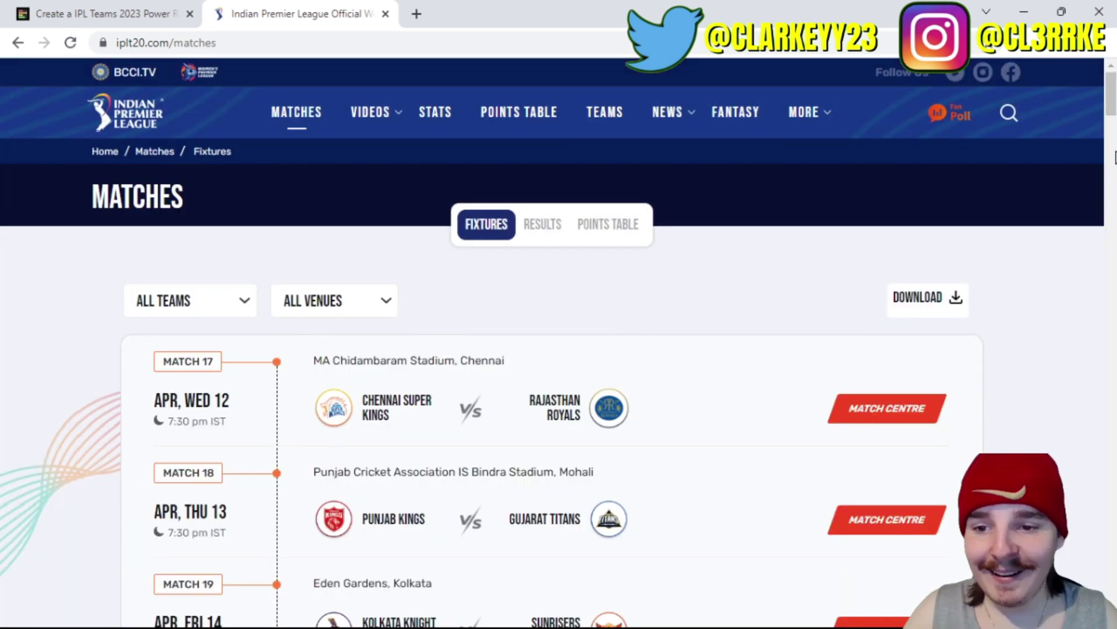
scroll(1113, 159, "down", 15)
left_click_drag(1112, 158, 1103, 100)
scroll(1103, 101, "down", 11)
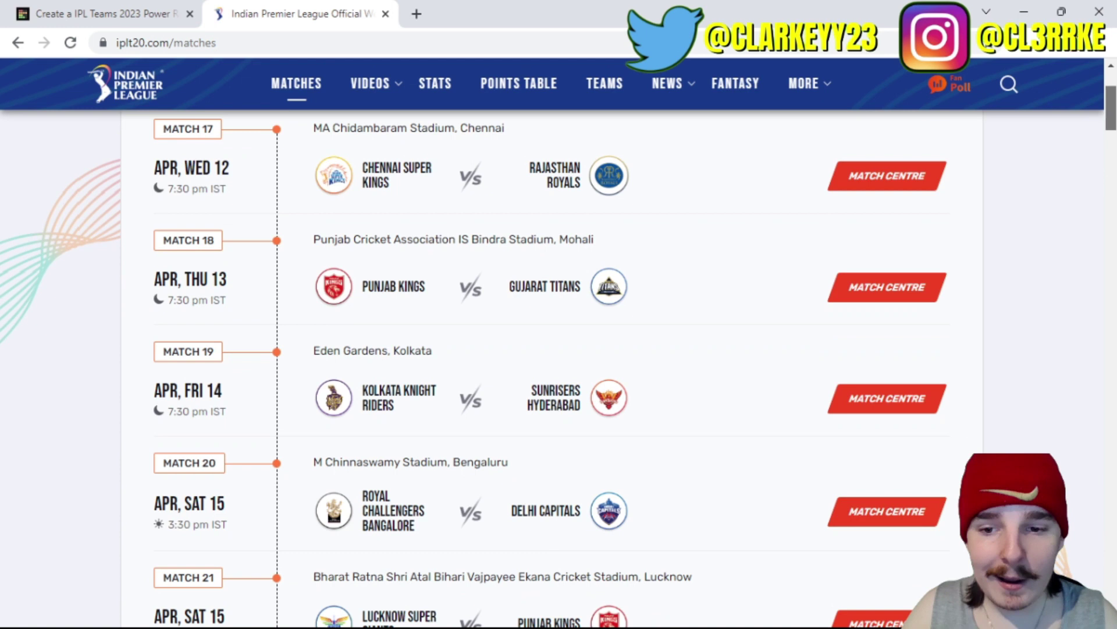
scroll(558, 368, "down", 4)
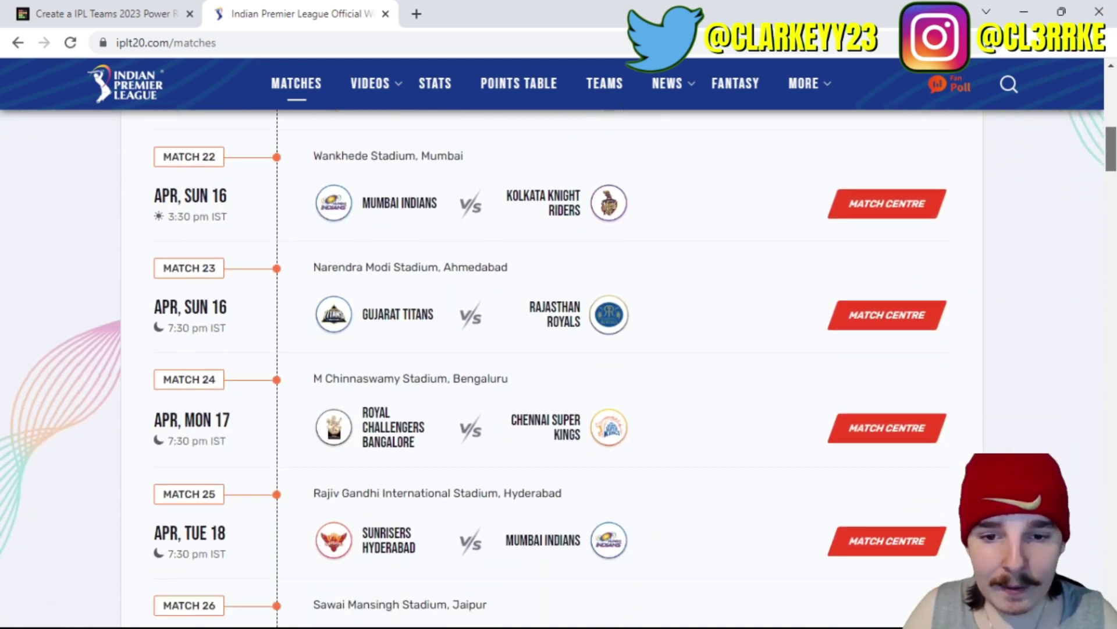
scroll(559, 368, "up", 15)
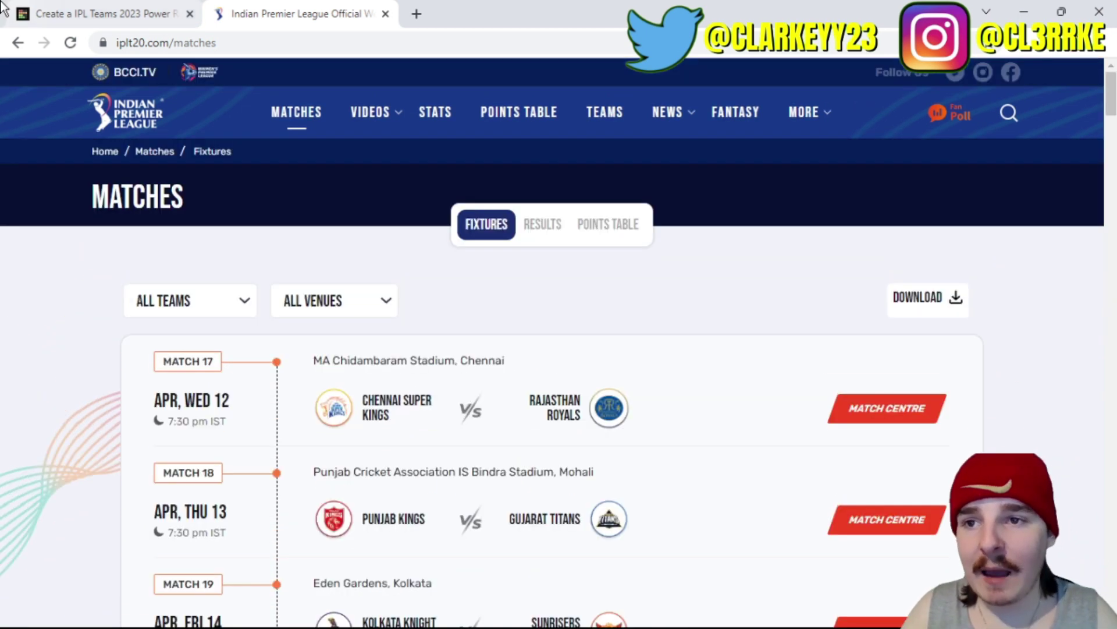
Step: Review the current team placements in the tier list, and reopen the IPL points table
left_click(2, 4)
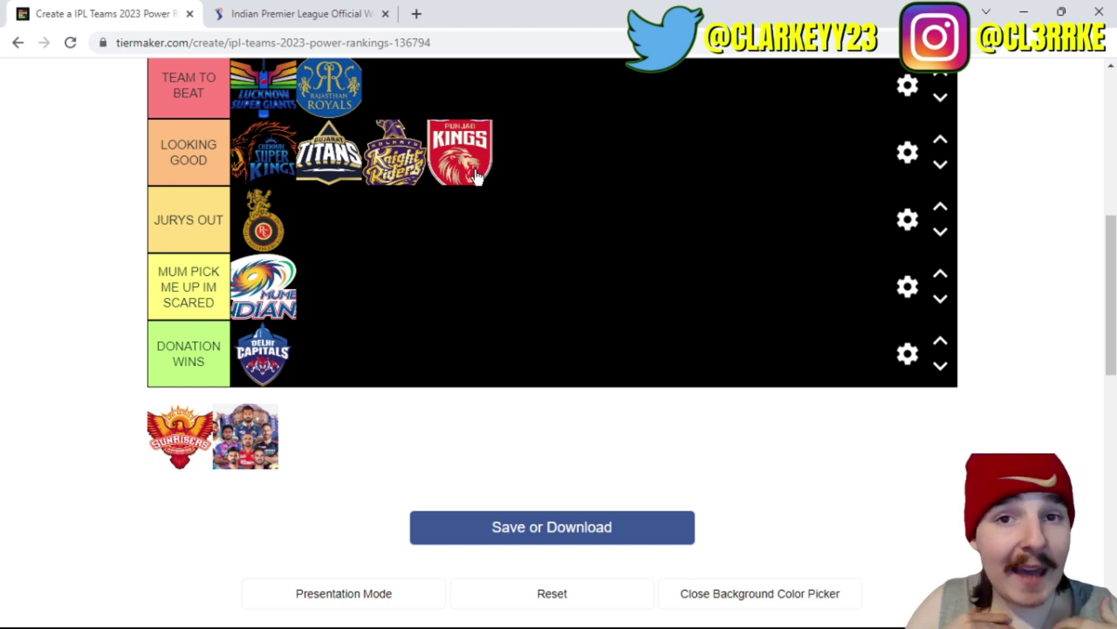
left_click(317, 12)
left_click(528, 105)
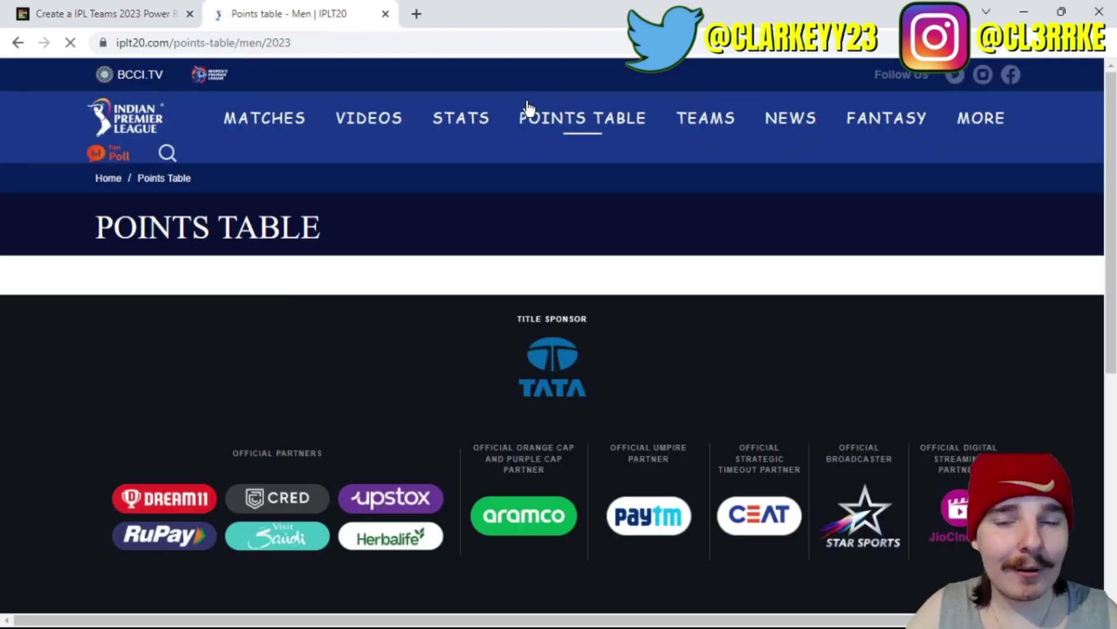